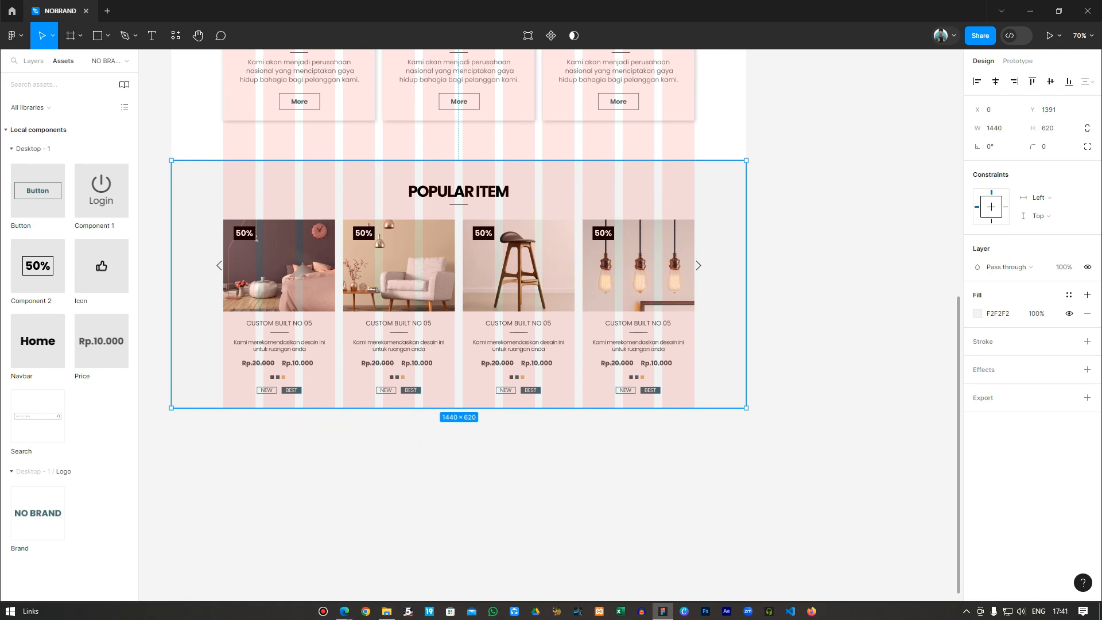
# Review the Homepage design from the header down to the Popular Item section
pyautogui.scroll(6, 459, 287)
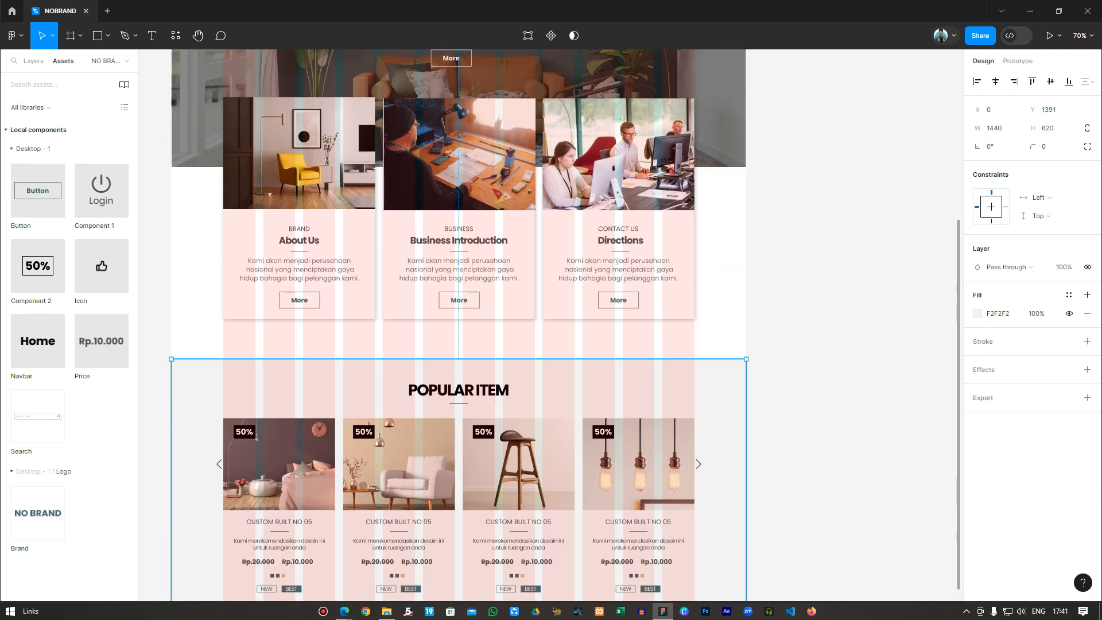
pyautogui.scroll(3, 460, 321)
pyautogui.scroll(3, 459, 322)
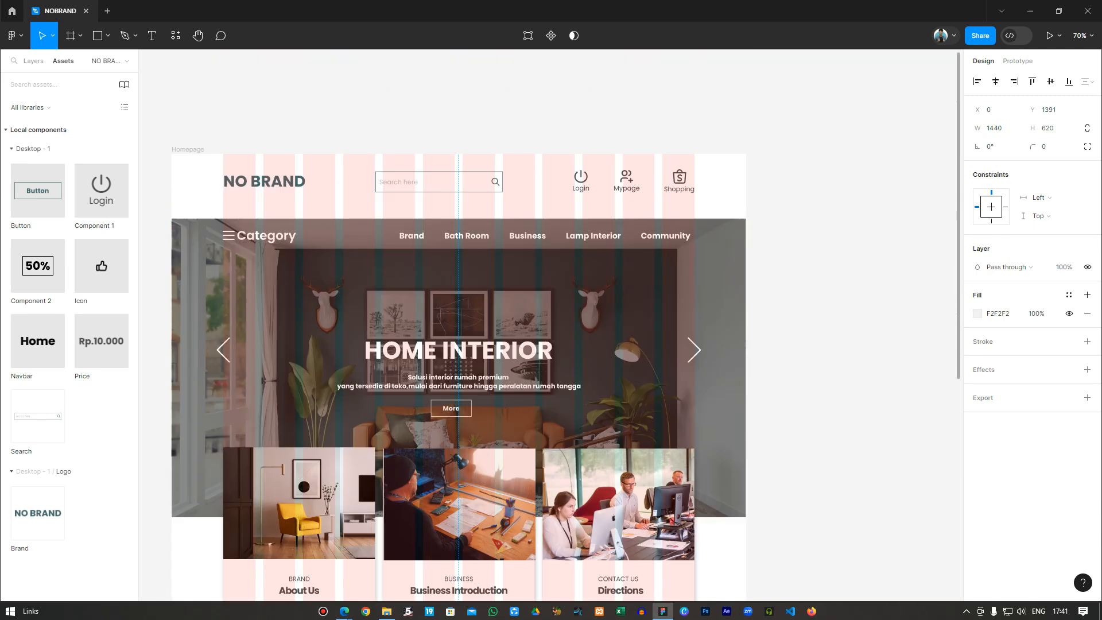
pyautogui.scroll(-15, 459, 321)
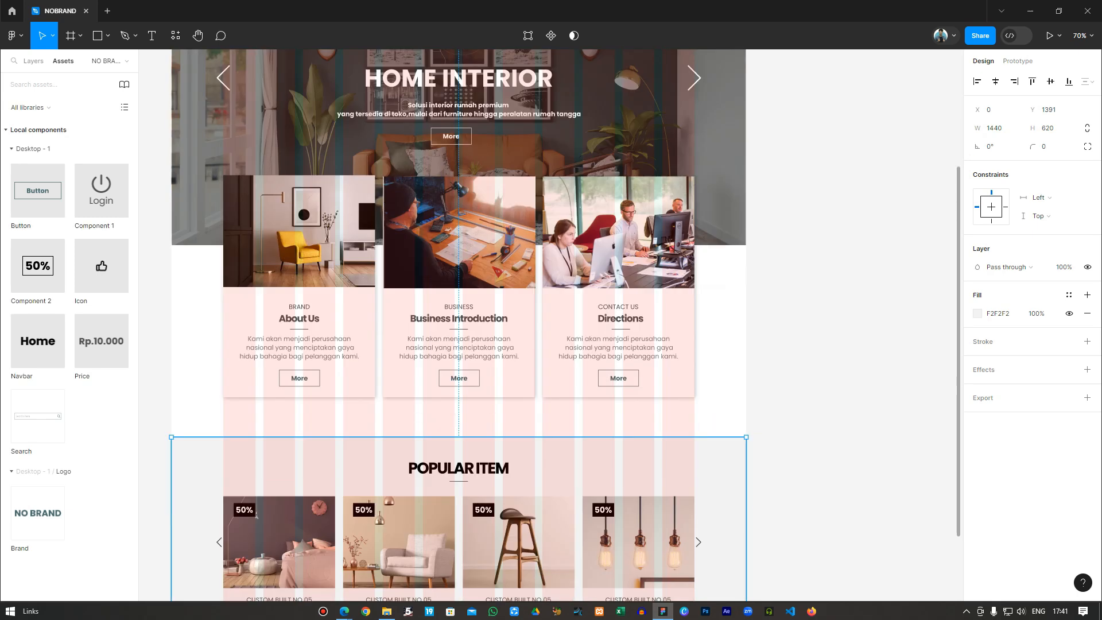
pyautogui.scroll(-3, 501, 506)
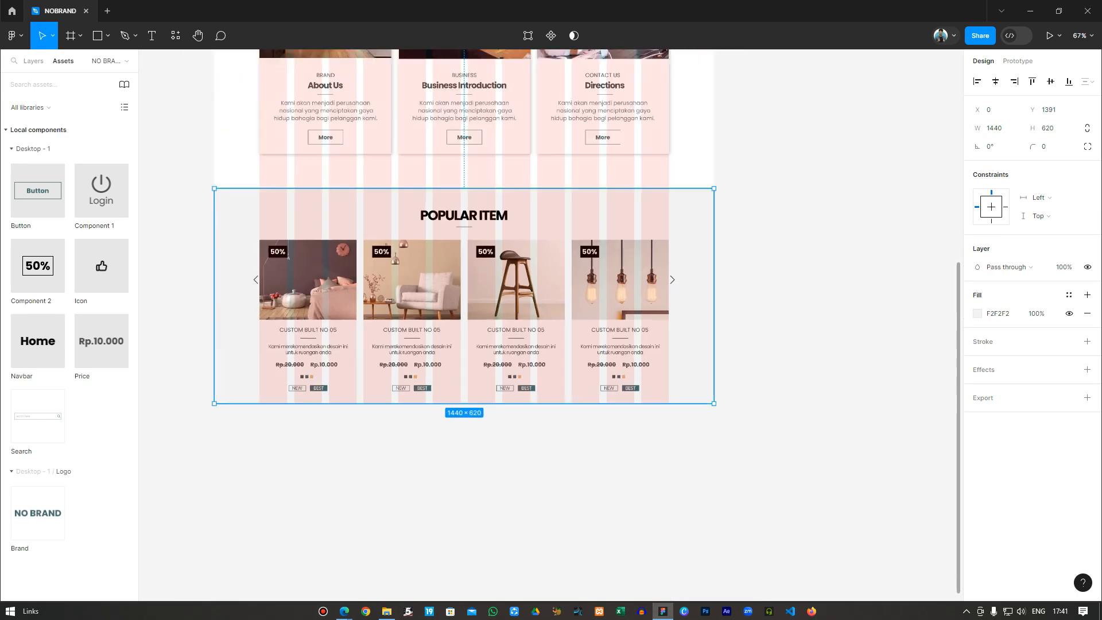
pyautogui.scroll(3, 543, 509)
pyautogui.moveTo(494, 472); pyautogui.dragTo(680, 446)
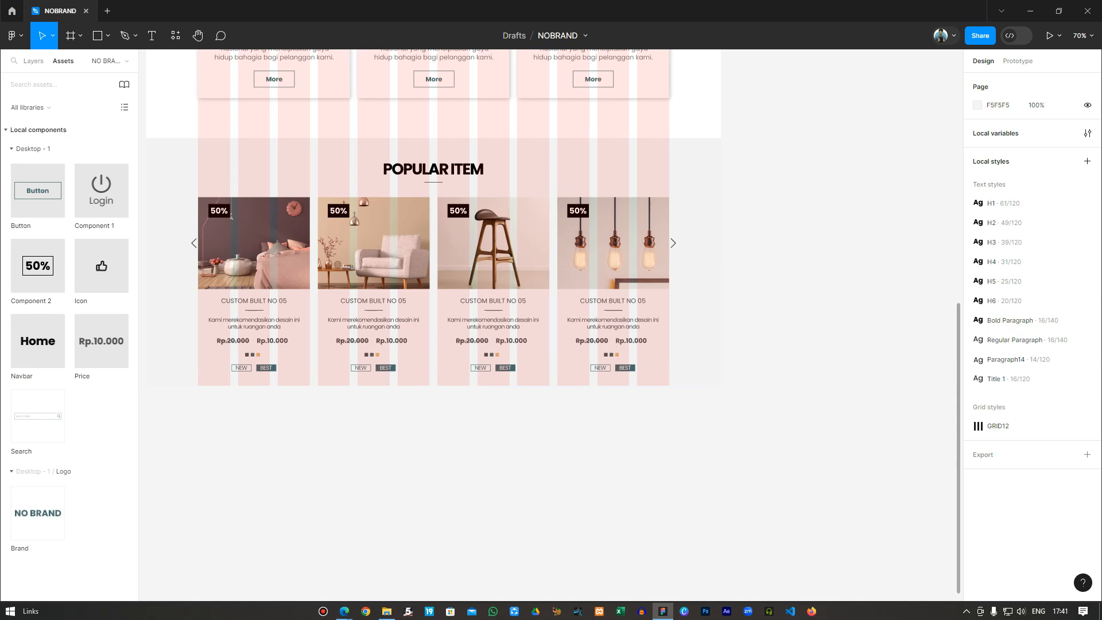
# Extend the Homepage frame downward to a height of 3409 to make room below the Popular Item section
pyautogui.scroll(15, 434, 321)
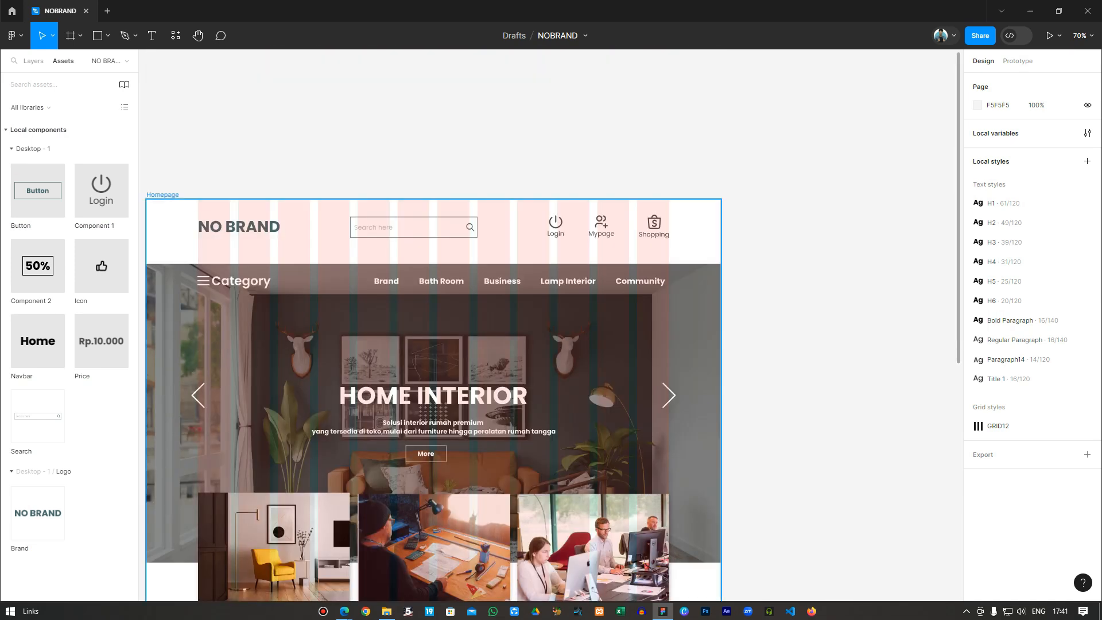
pyautogui.click(163, 195)
pyautogui.scroll(-8, 433, 325)
pyautogui.scroll(-4, 434, 325)
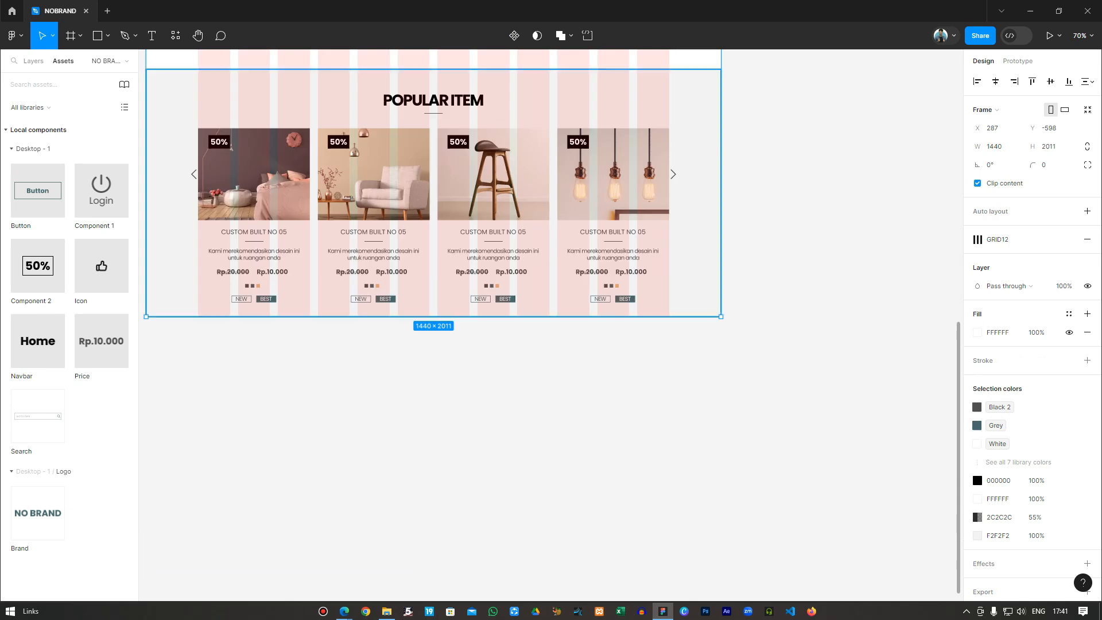
pyautogui.moveTo(433, 317); pyautogui.dragTo(433, 570)
pyautogui.scroll(5, 433, 325)
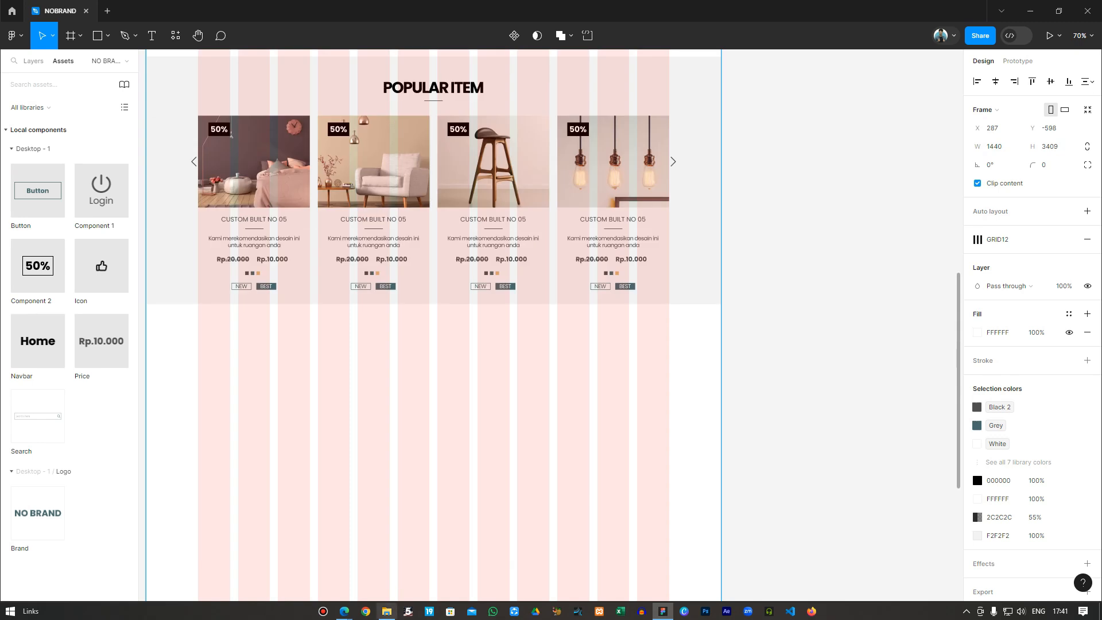
pyautogui.moveTo(345, 612)
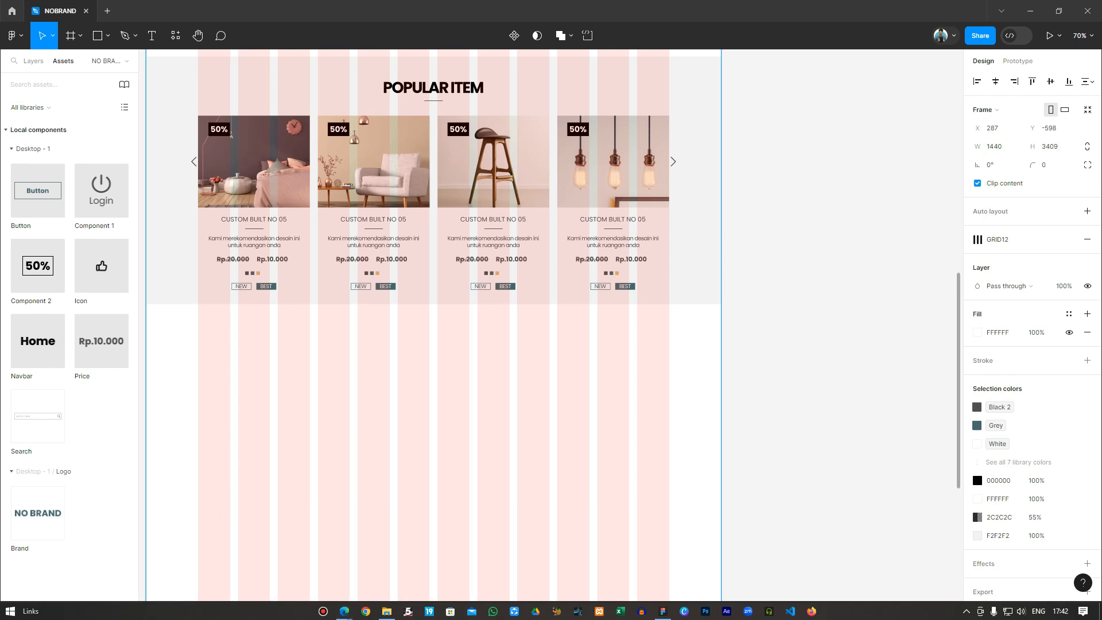
pyautogui.click(821, 344)
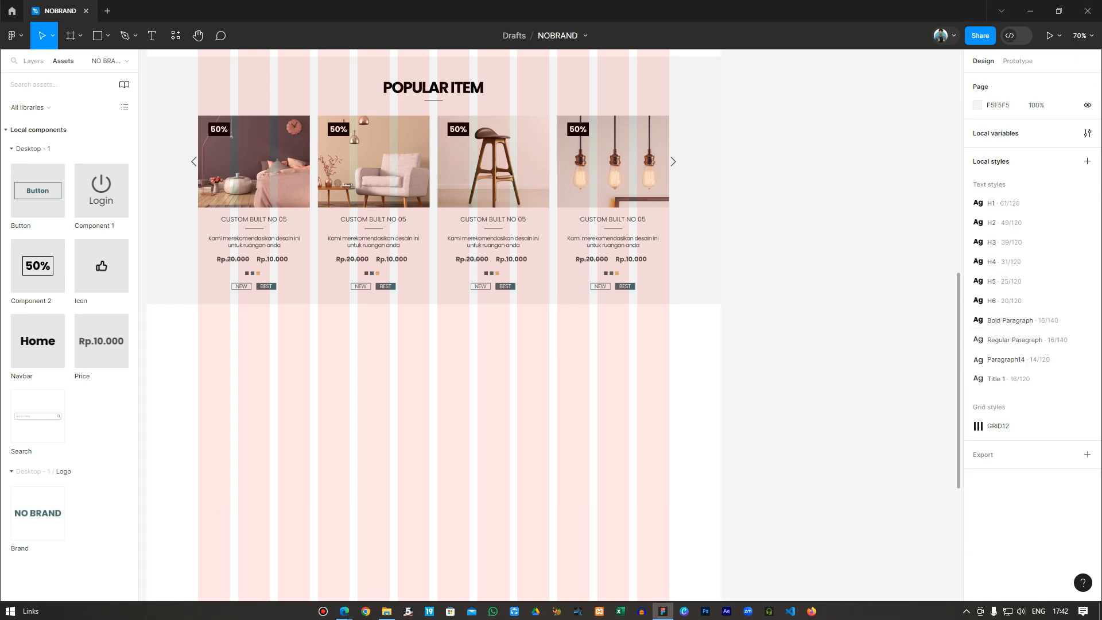
# Stretch the Popular Item section's grey background rectangle downward to a height of 658
pyautogui.moveTo(471, 367); pyautogui.dragTo(630, 348)
pyautogui.click(630, 278)
pyautogui.moveTo(630, 284); pyautogui.dragTo(629, 294)
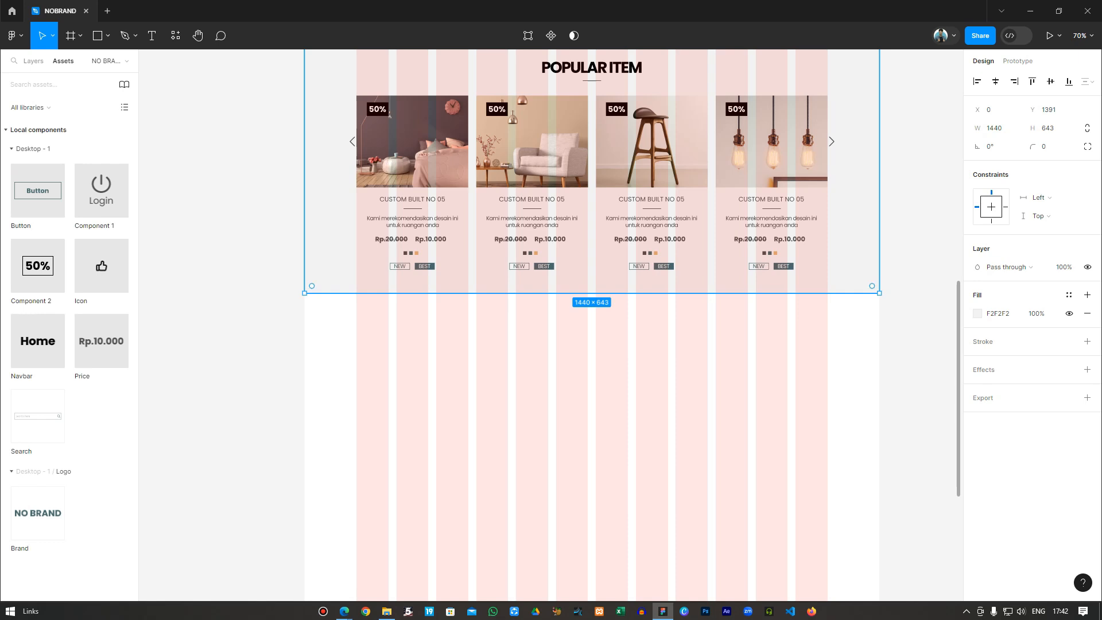
pyautogui.press('r')
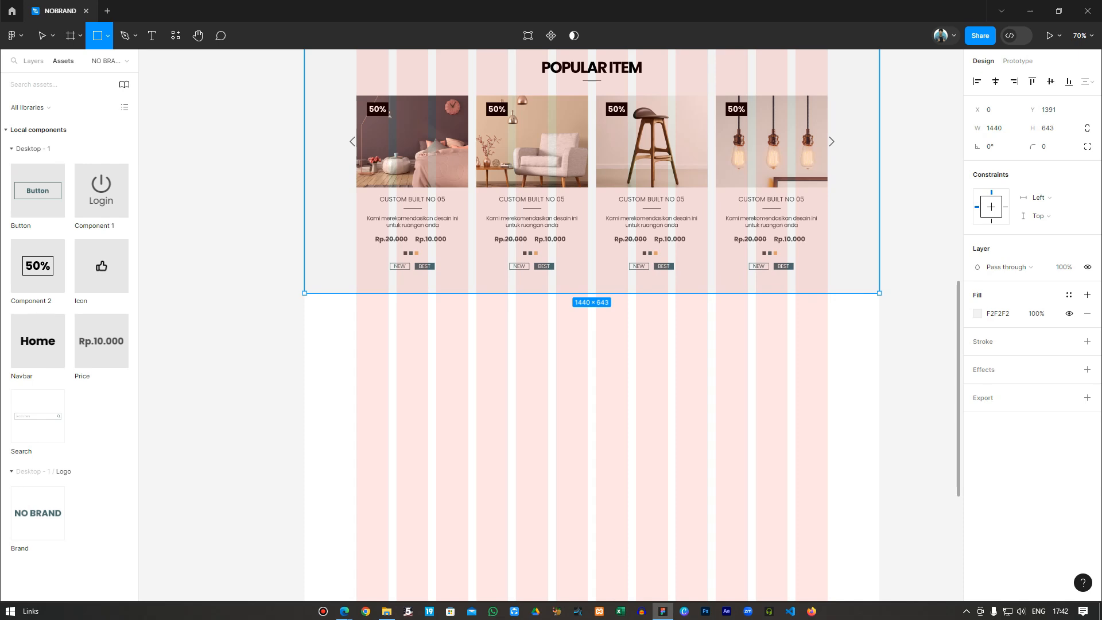
pyautogui.press('v')
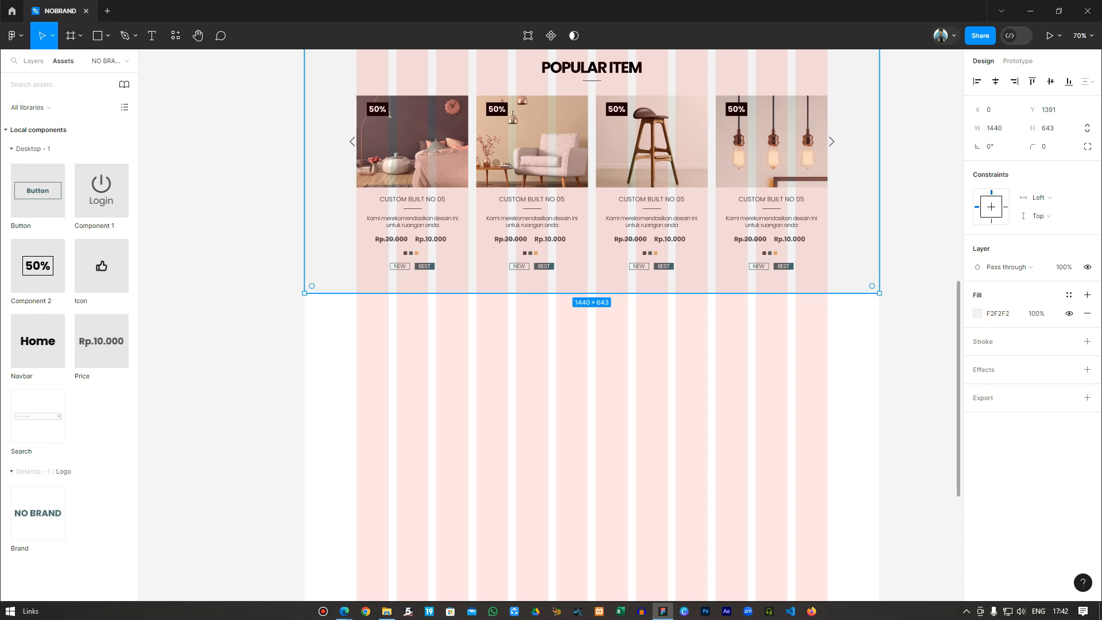
pyautogui.moveTo(592, 294); pyautogui.dragTo(592, 299)
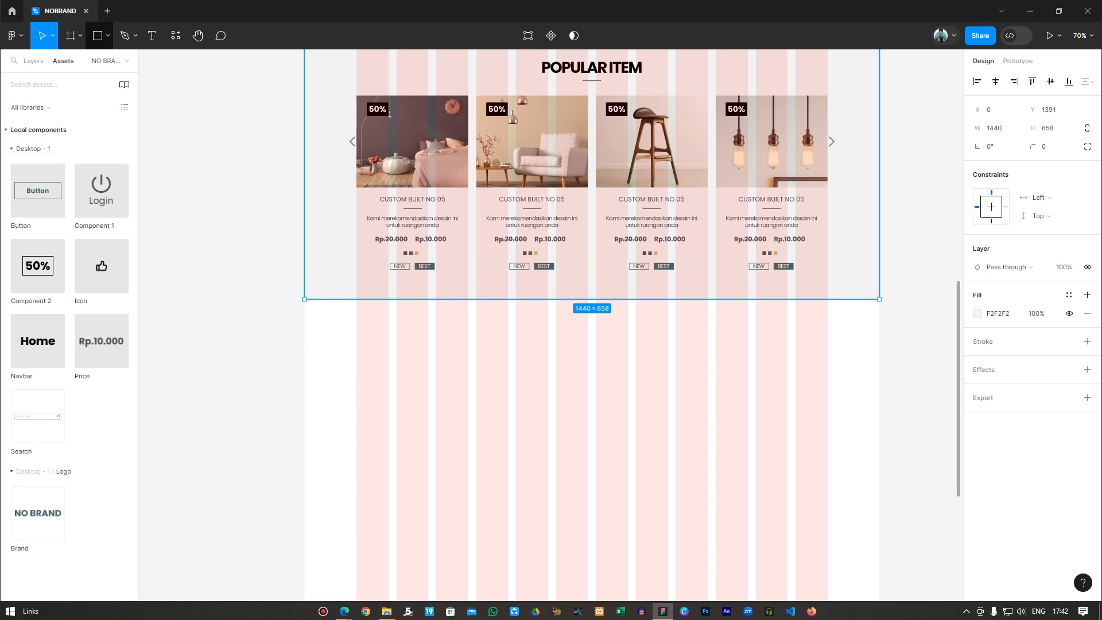
# Draw a full-width 1440 × 370 rectangle directly beneath the Popular Item section
pyautogui.press('r')
pyautogui.moveTo(305, 299)
pyautogui.mouseDown()
pyautogui.moveTo(878, 572)
pyautogui.moveTo(879, 446)
pyautogui.mouseUp()
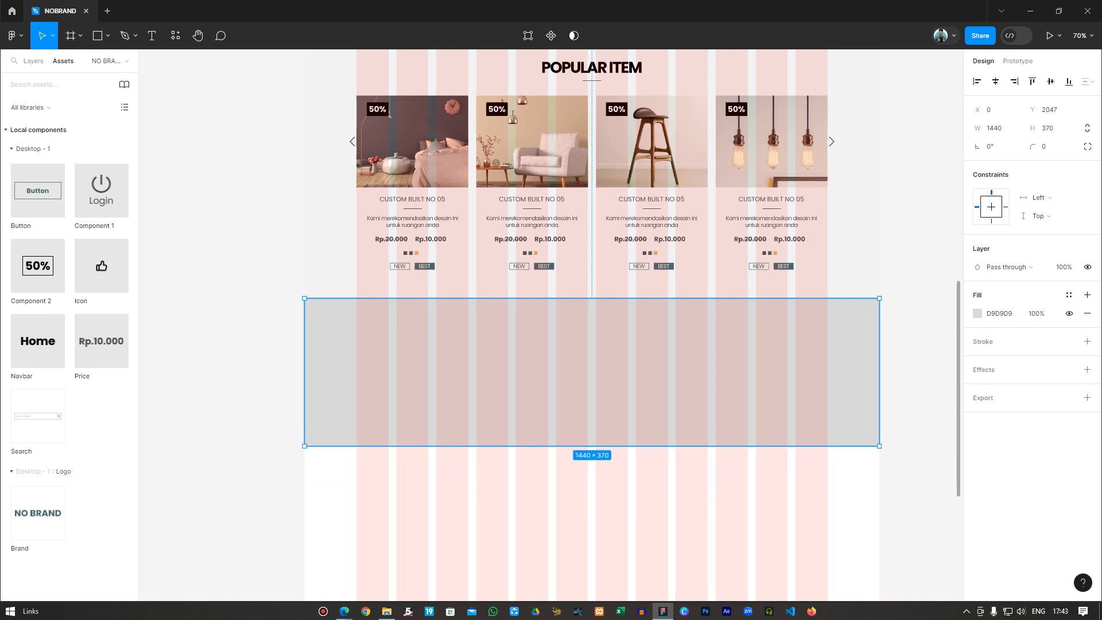
pyautogui.moveTo(304, 372); pyautogui.dragTo(305, 372)
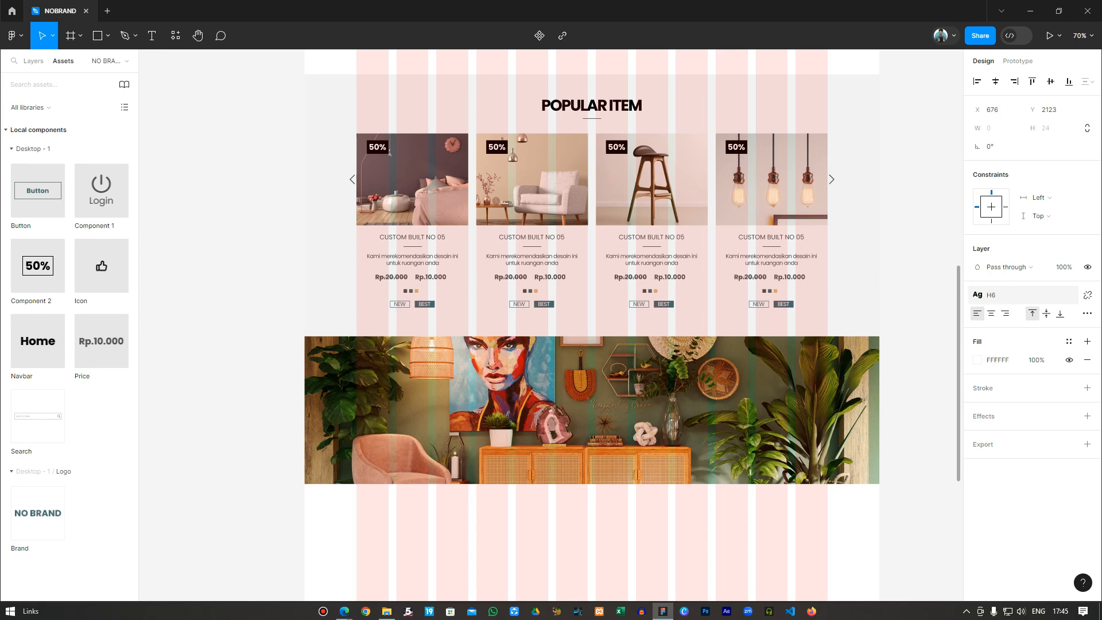
# Apply the H5 text style to the new text on the banner image and enter "INQUERY US"
pyautogui.click(1023, 295)
pyautogui.click(1023, 417)
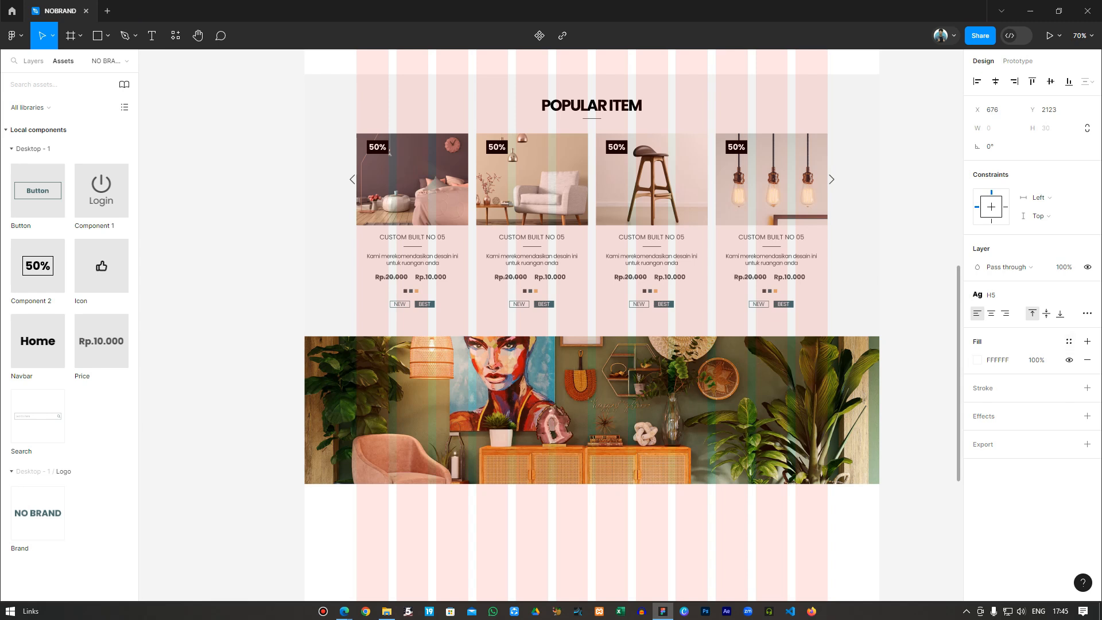
pyautogui.write('IN')
pyautogui.write('QU')
pyautogui.write('ERY')
pyautogui.press('BackSpace')
pyautogui.press('BackSpace')
pyautogui.press('BackSpace')
pyautogui.press('BackSpace')
pyautogui.write('ERY')
pyautogui.press('BackSpace')
pyautogui.press('BackSpace')
pyautogui.press('BackSpace')
pyautogui.write('ERY')
pyautogui.write(' US')
# Center the banner text horizontally and correct its wording to "INQUIRY US"
pyautogui.click(995, 81)
pyautogui.press('BackSpace')
pyautogui.press('BackSpace')
pyautogui.press('BackSpace')
pyautogui.press('BackSpace')
pyautogui.press('BackSpace')
pyautogui.press('BackSpace')
pyautogui.press('BackSpace')
pyautogui.press('BackSpace')
pyautogui.press('BackSpace')
pyautogui.press('BackSpace')
pyautogui.write('INQUIRY US')
pyautogui.press('Escape')
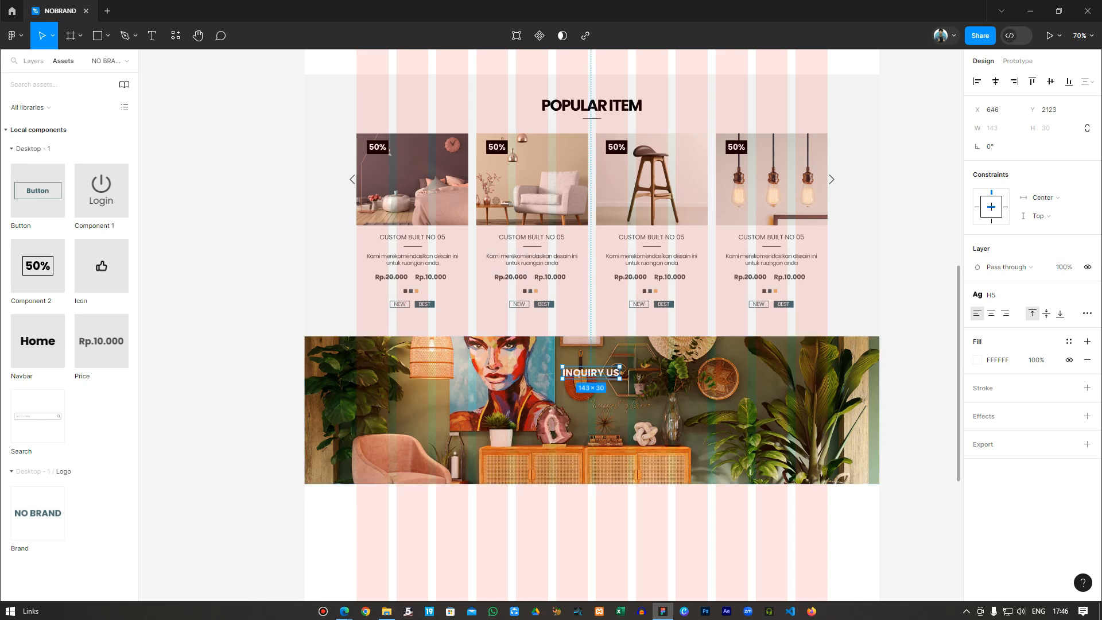
# Duplicate the "INQUIRY US" text just below the original at Y 2190 and give the copy the H3 text style
pyautogui.moveTo(591, 373); pyautogui.dragTo(591, 400)
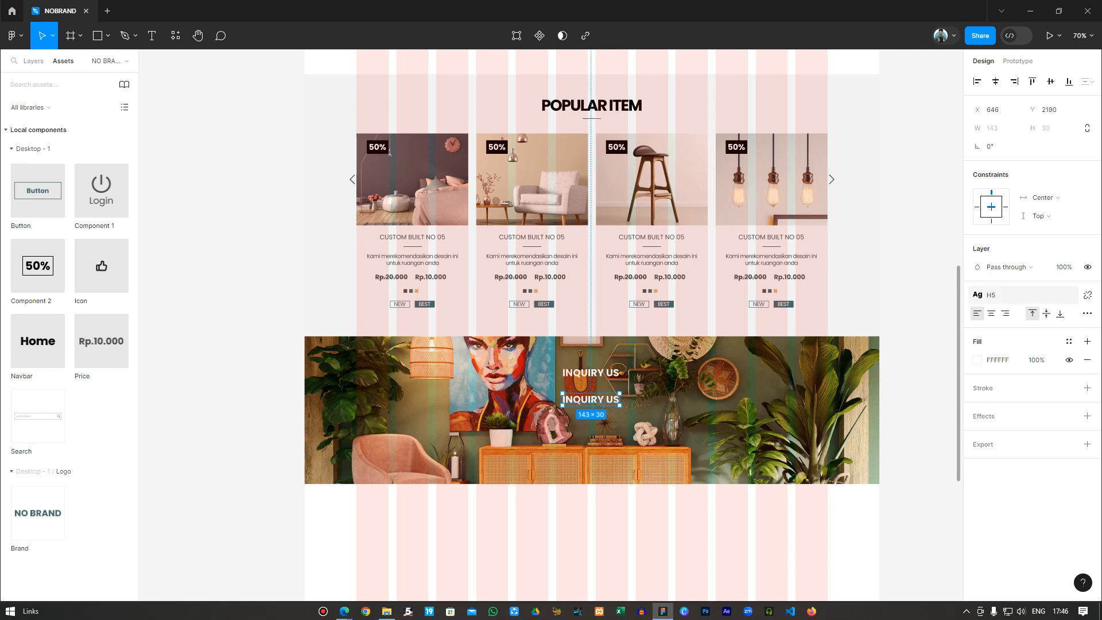
pyautogui.click(1033, 295)
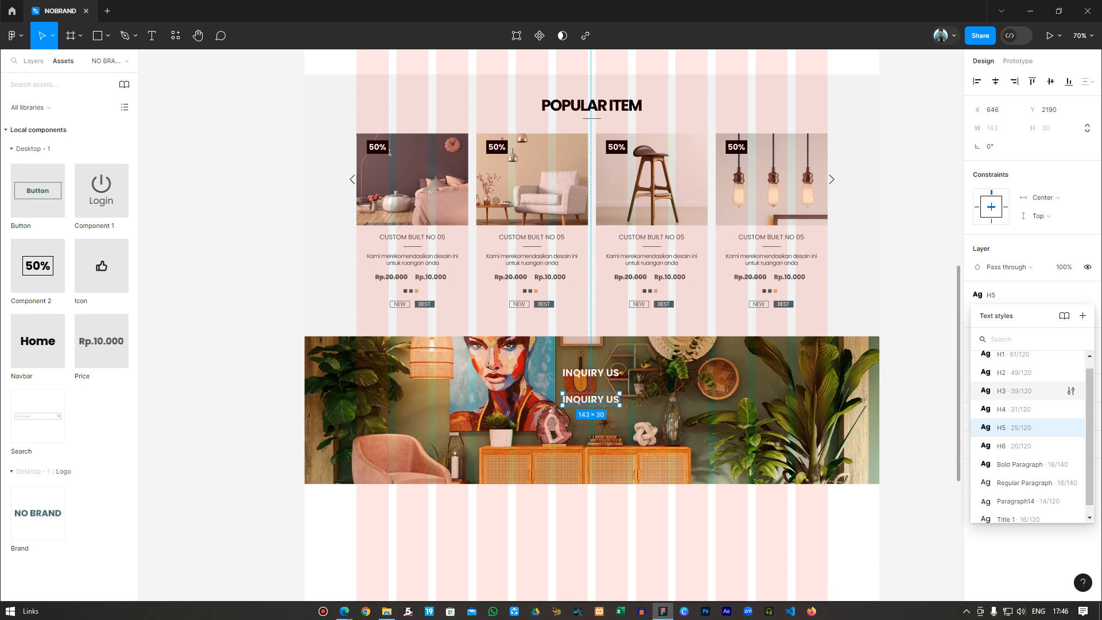
pyautogui.click(1014, 408)
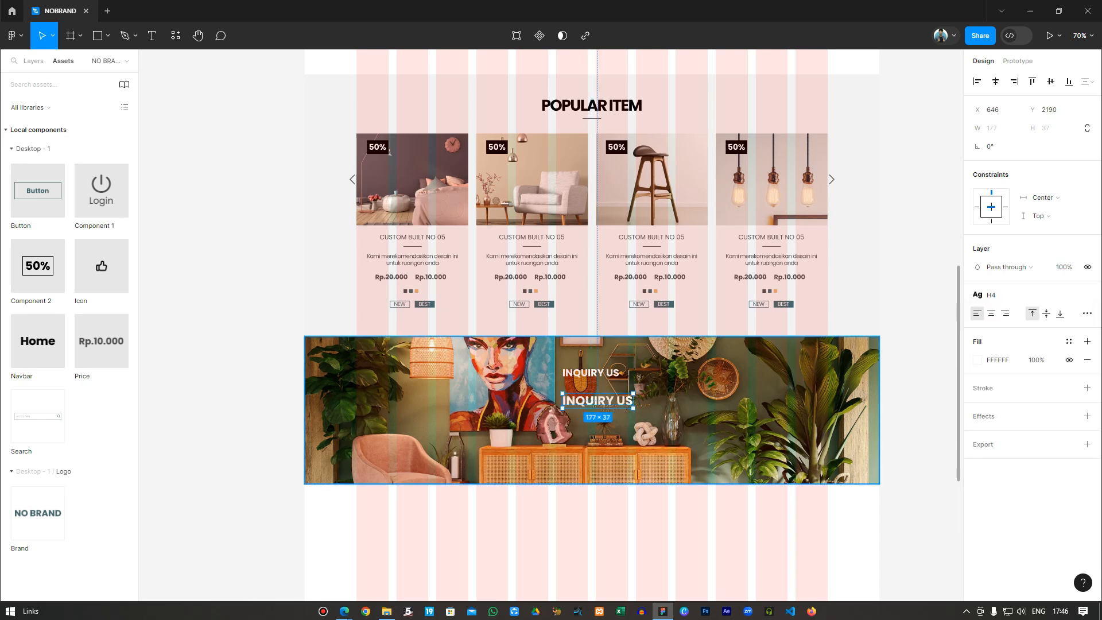
pyautogui.click(1011, 295)
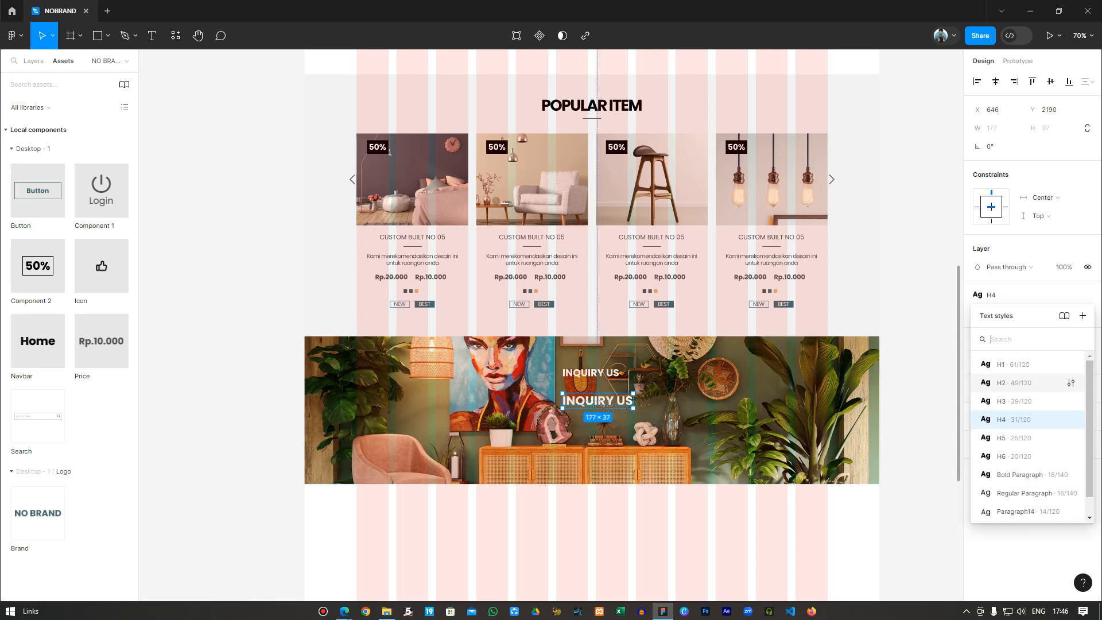
pyautogui.click(1013, 401)
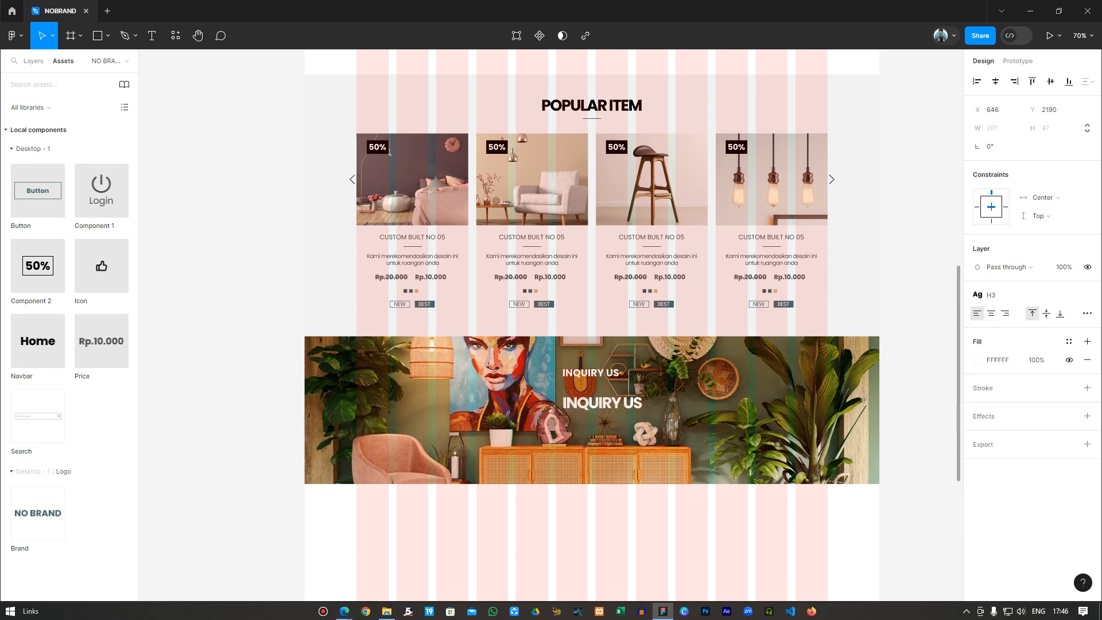
# Replace the copied text with "Silahkan Bertanya Tentang Apapun"
pyautogui.press('Return')
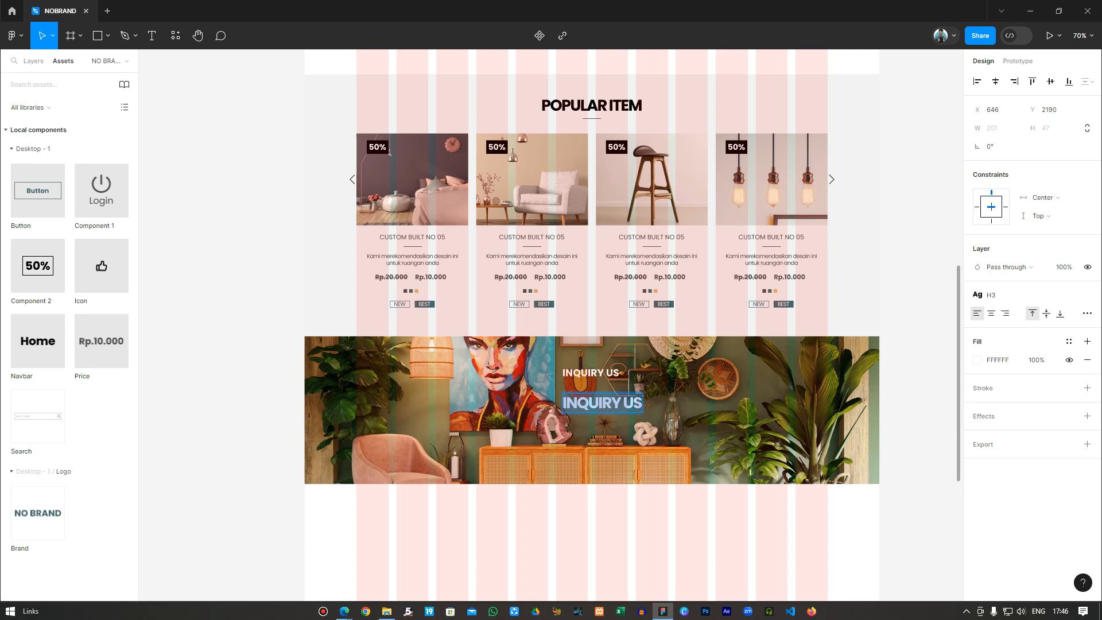
pyautogui.write('Silahkan Bert')
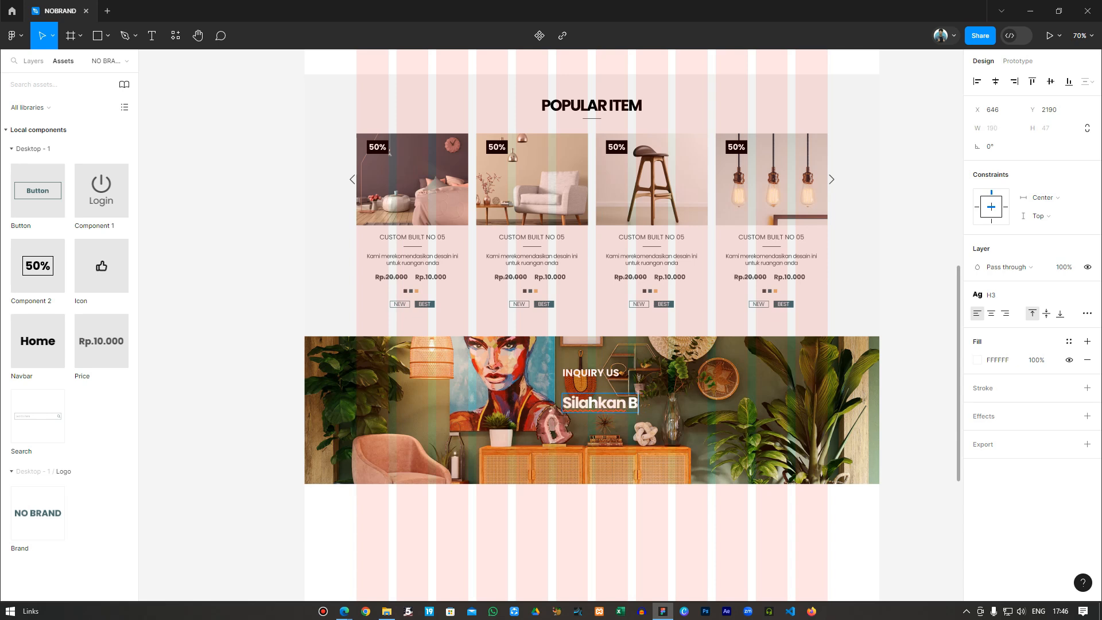
pyautogui.press('BackSpace')
pyautogui.press('BackSpace')
pyautogui.press('BackSpace')
pyautogui.press('BackSpace')
pyautogui.write('B')
pyautogui.press('BackSpace')
pyautogui.write('Bertanya')
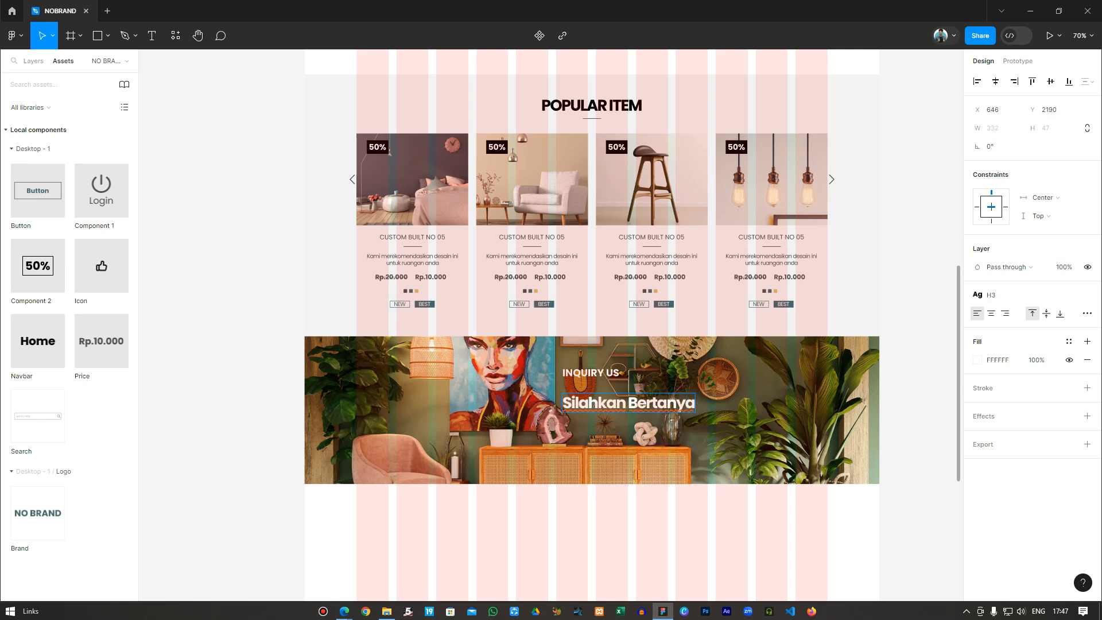
pyautogui.write(' Tentang')
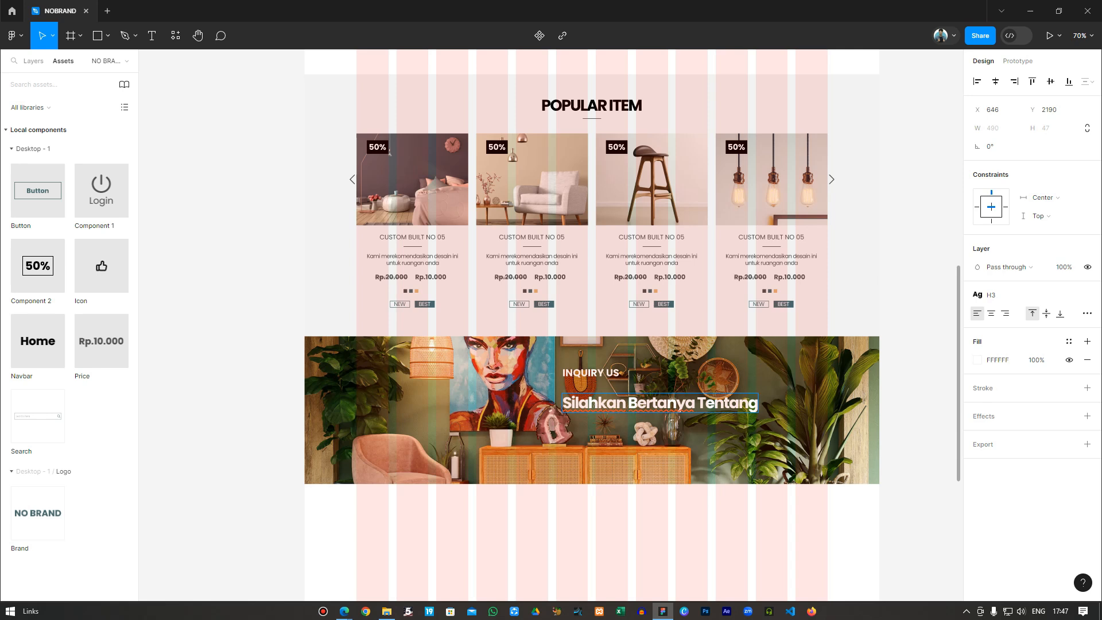
pyautogui.write(' Apapun')
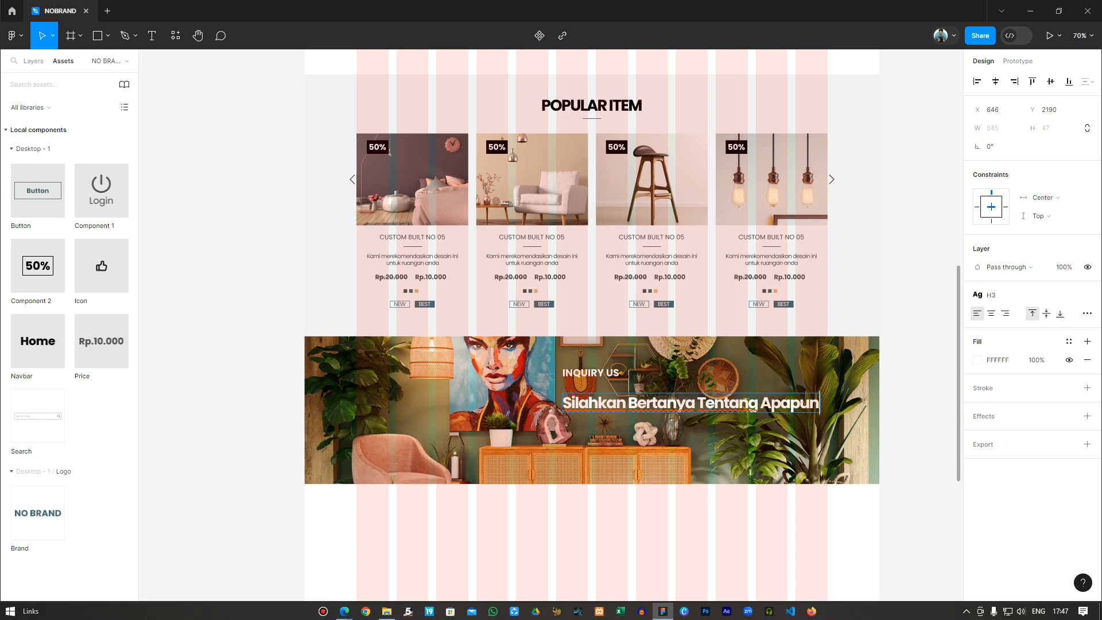
# Apply the H2 text style to the "Silahkan Bertanya Tentang Apapun" headline and center it horizontally in the banner
pyautogui.click(1011, 295)
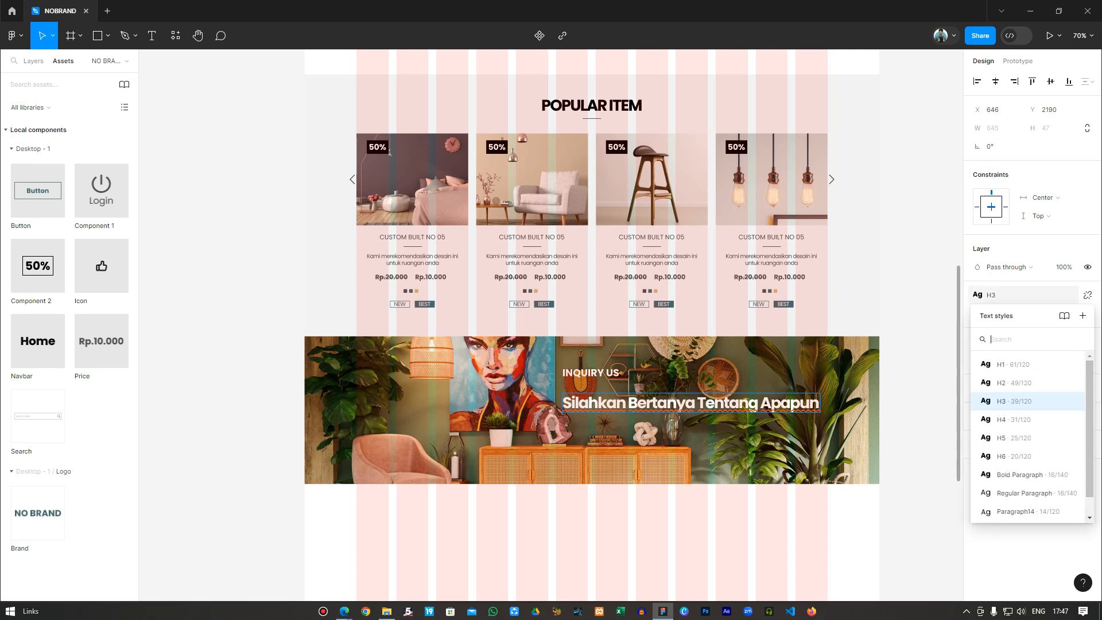
pyautogui.click(1002, 383)
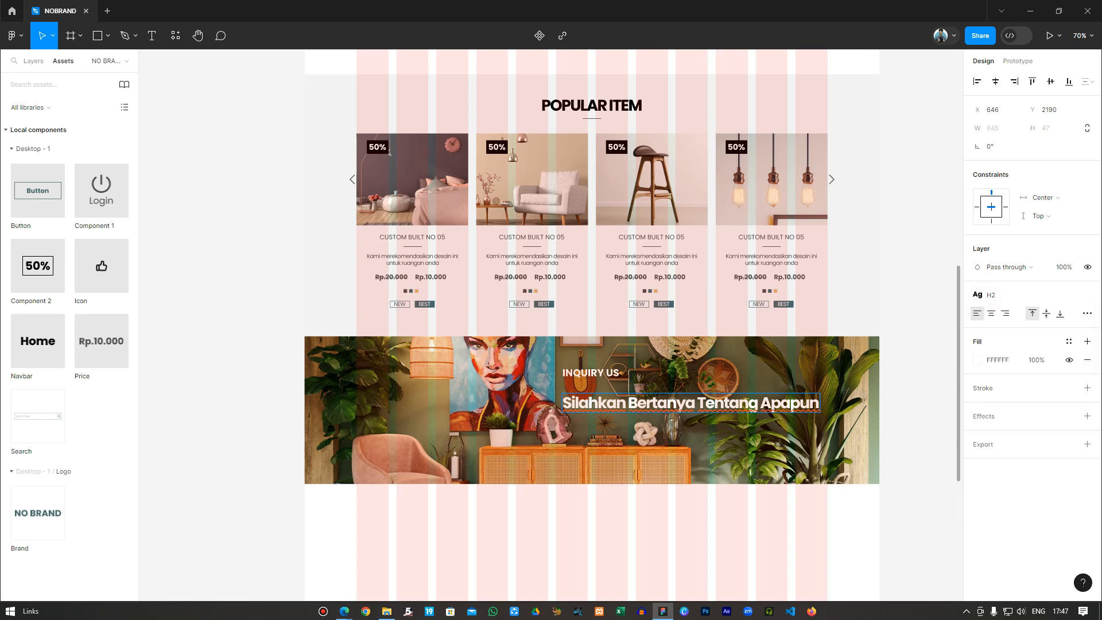
pyautogui.doubleClick(791, 403)
pyautogui.press('Escape')
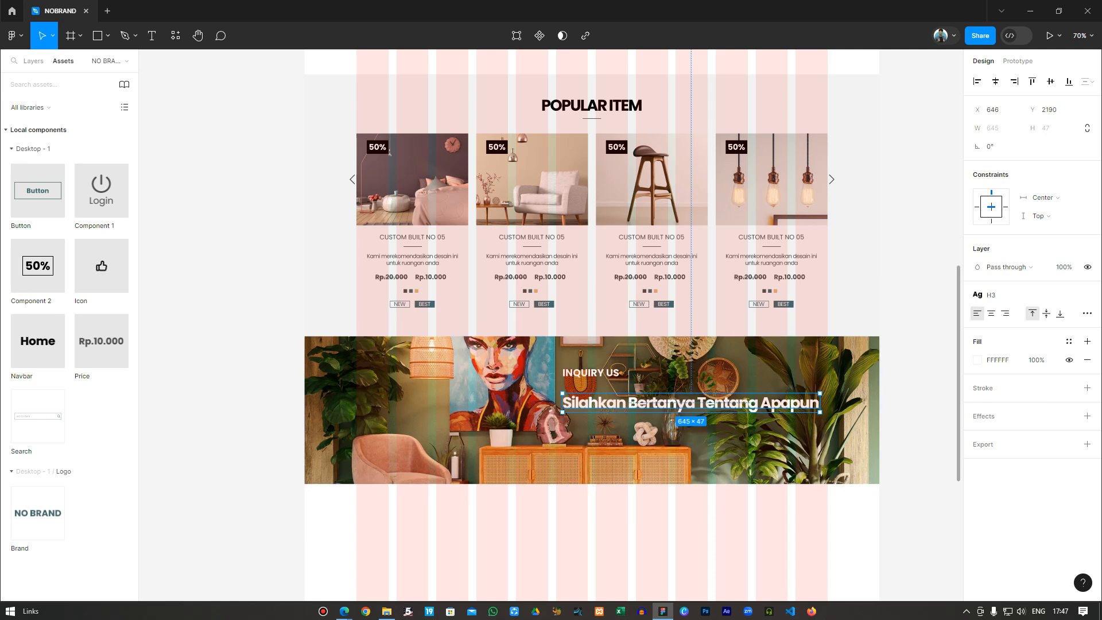
pyautogui.click(1011, 294)
pyautogui.click(1002, 383)
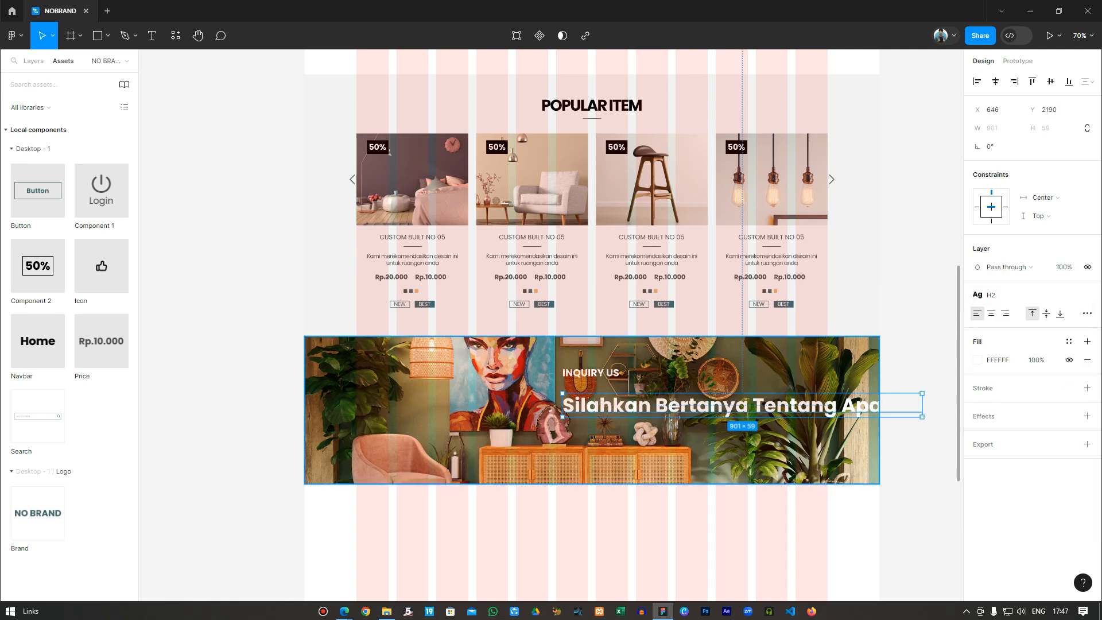
pyautogui.click(996, 81)
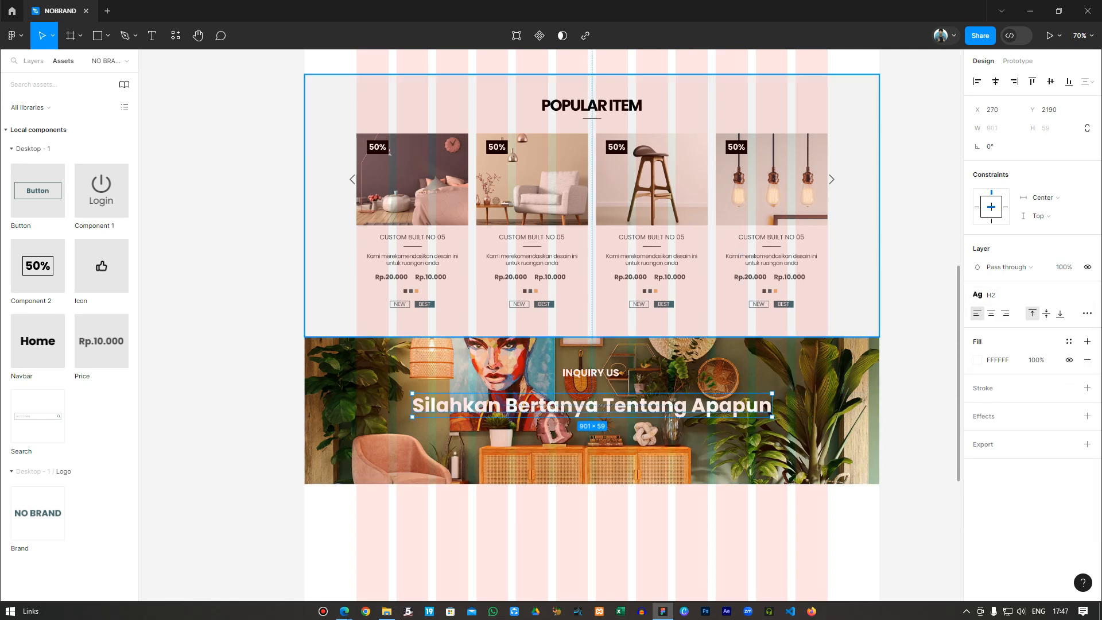
pyautogui.press('Escape')
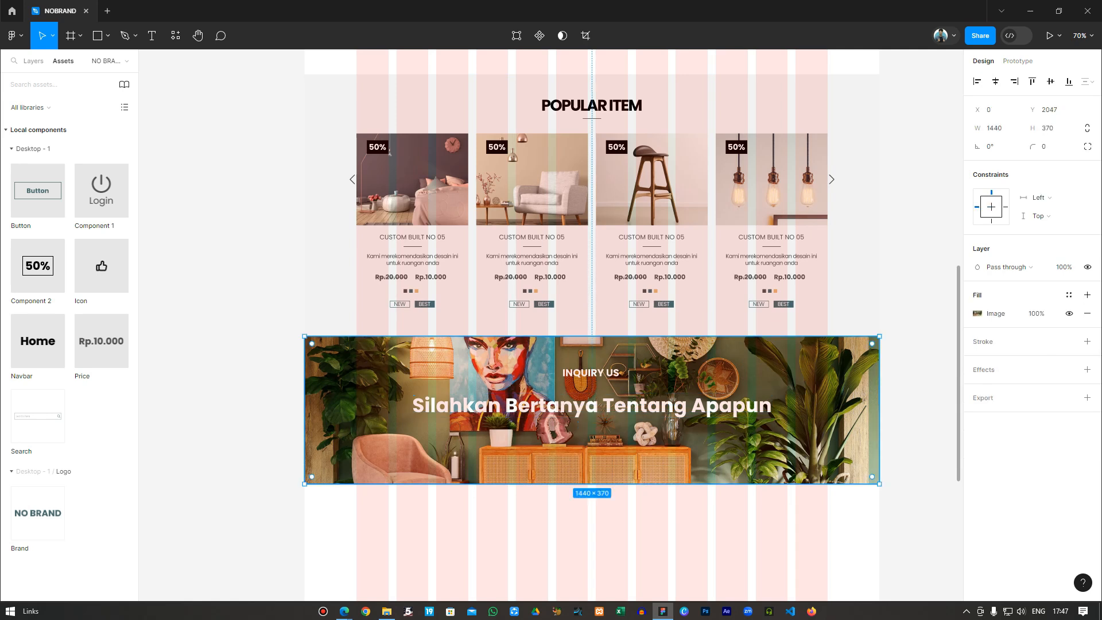
pyautogui.scroll(-1, 592, 281)
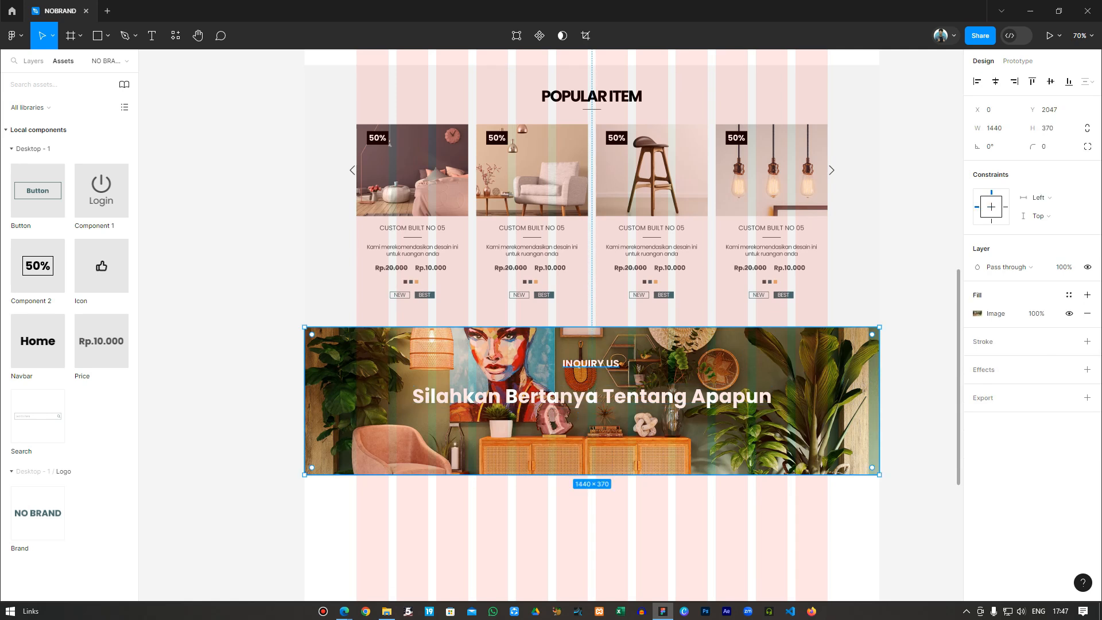
# Place an Icon component instance just below the "INQUIRY US" text and switch it to the Line variant
pyautogui.click(591, 363)
pyautogui.moveTo(107, 269); pyautogui.dragTo(594, 376)
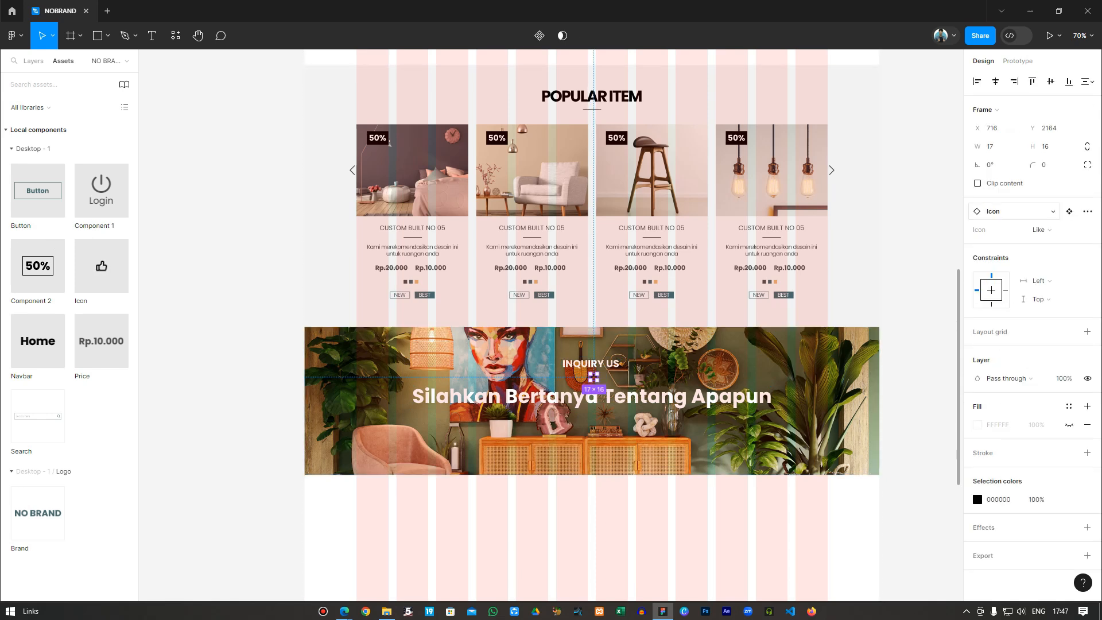
pyautogui.click(1040, 230)
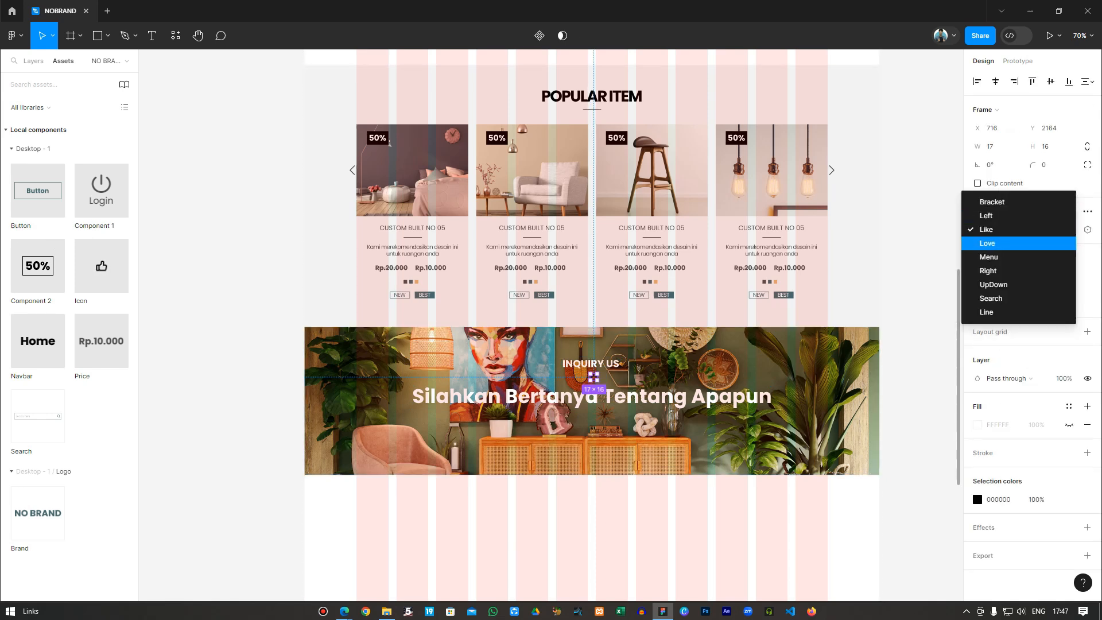
pyautogui.click(1012, 312)
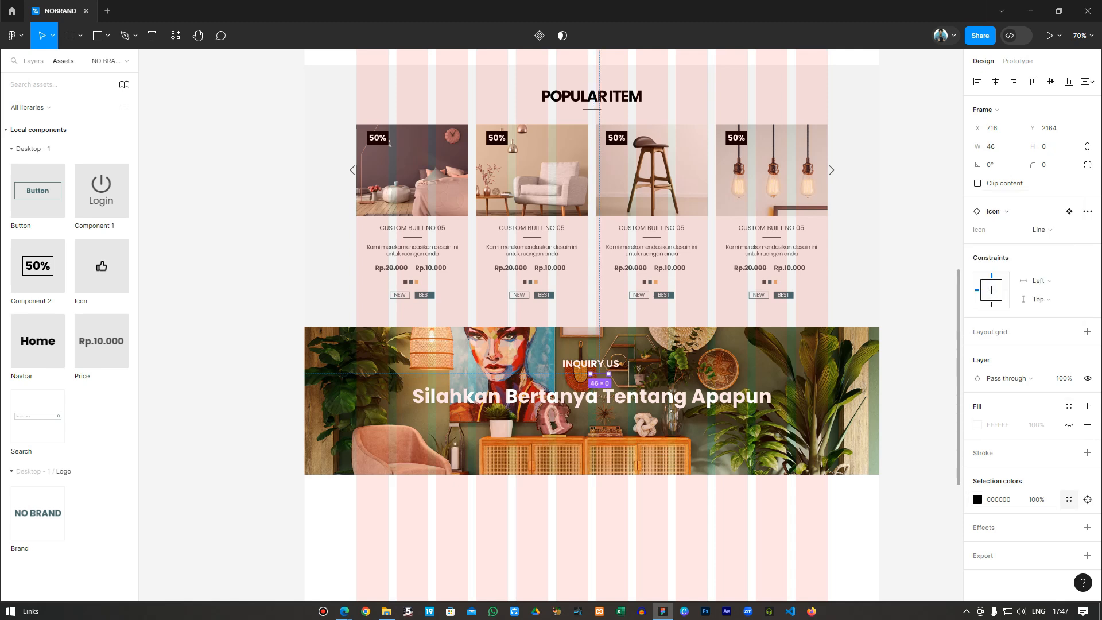
# Apply the White color style to the divider line under "INQUIRY US"
pyautogui.click(1069, 499)
pyautogui.click(858, 486)
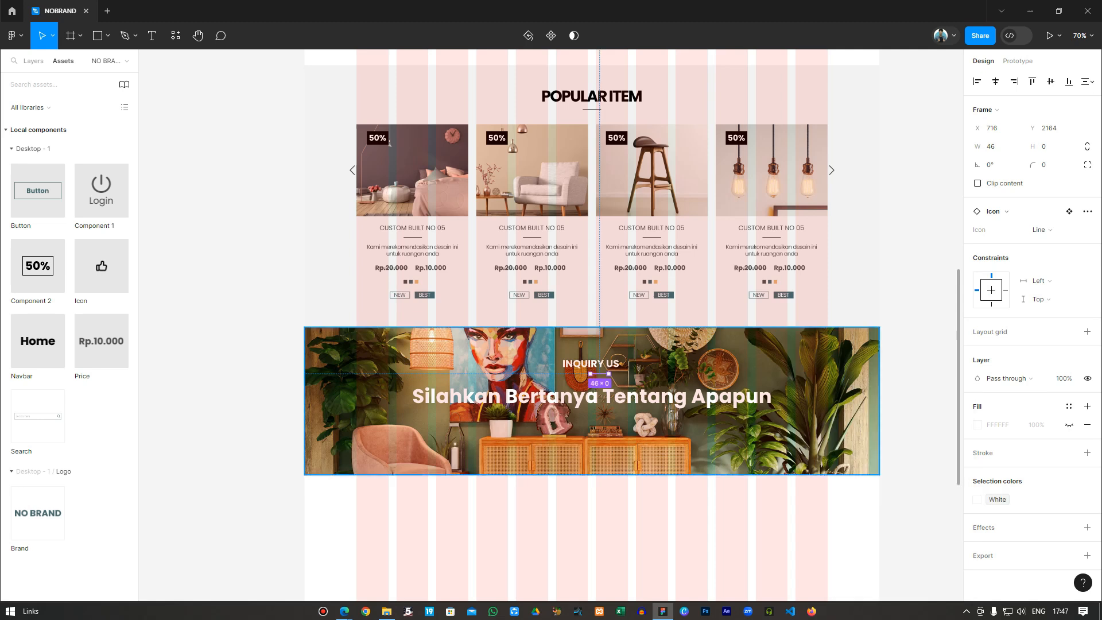
pyautogui.click(804, 442)
pyautogui.scroll(-1, 804, 442)
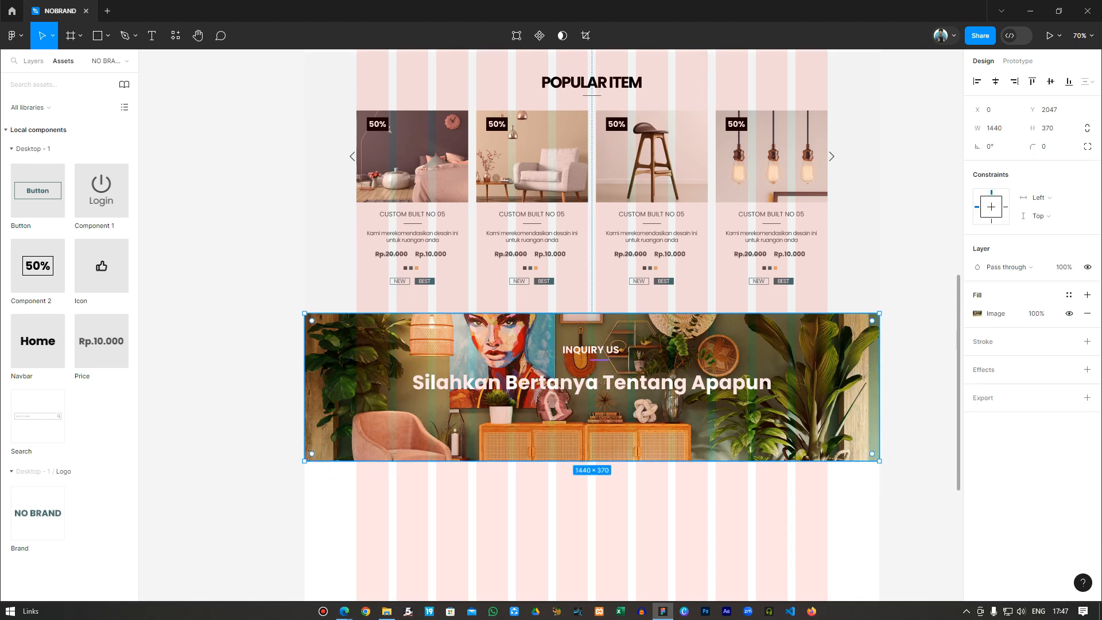
# Set the stroke weight of the line inside the divider icon to 2
pyautogui.click(599, 360)
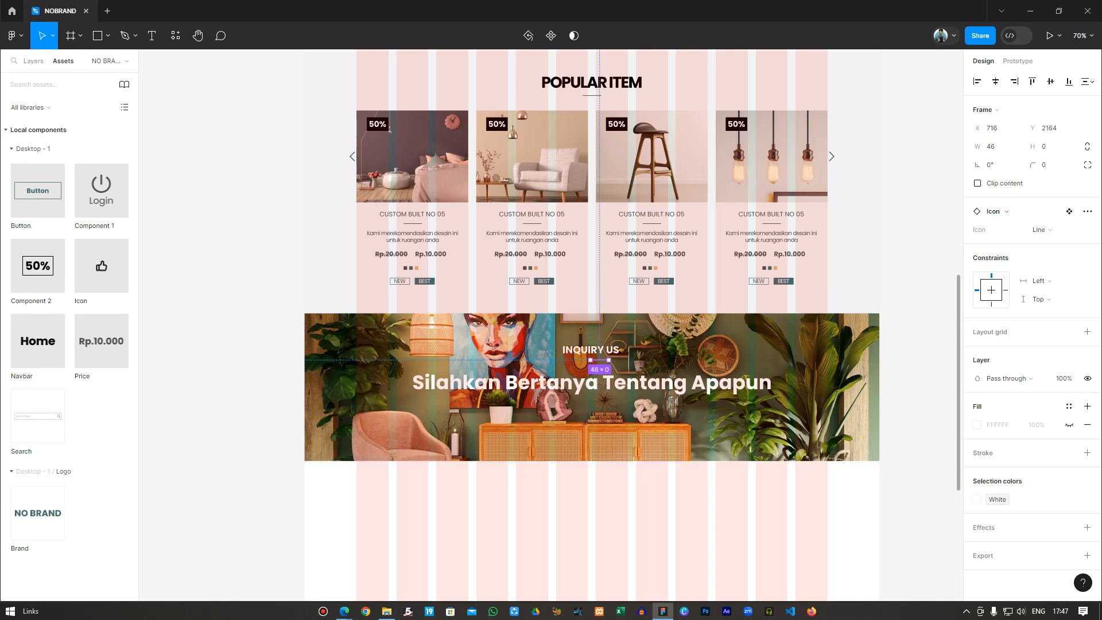
pyautogui.press('Return')
pyautogui.click(1043, 389)
pyautogui.write('2')
pyautogui.press('Return')
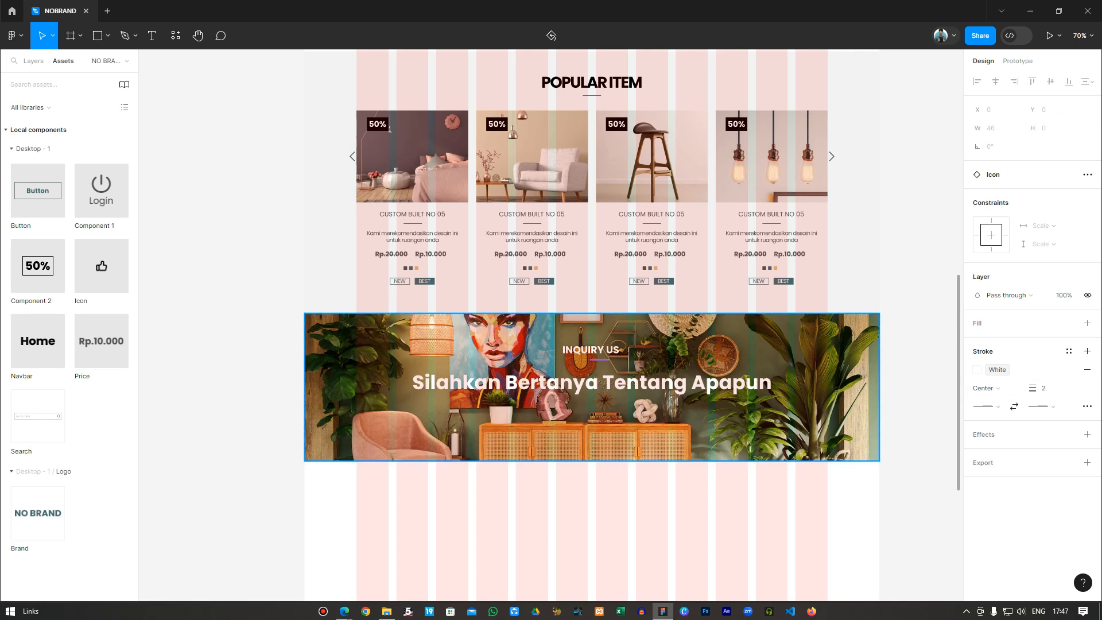
# Center the white divider line horizontally in the page frame
pyautogui.click(638, 412)
pyautogui.click(600, 360)
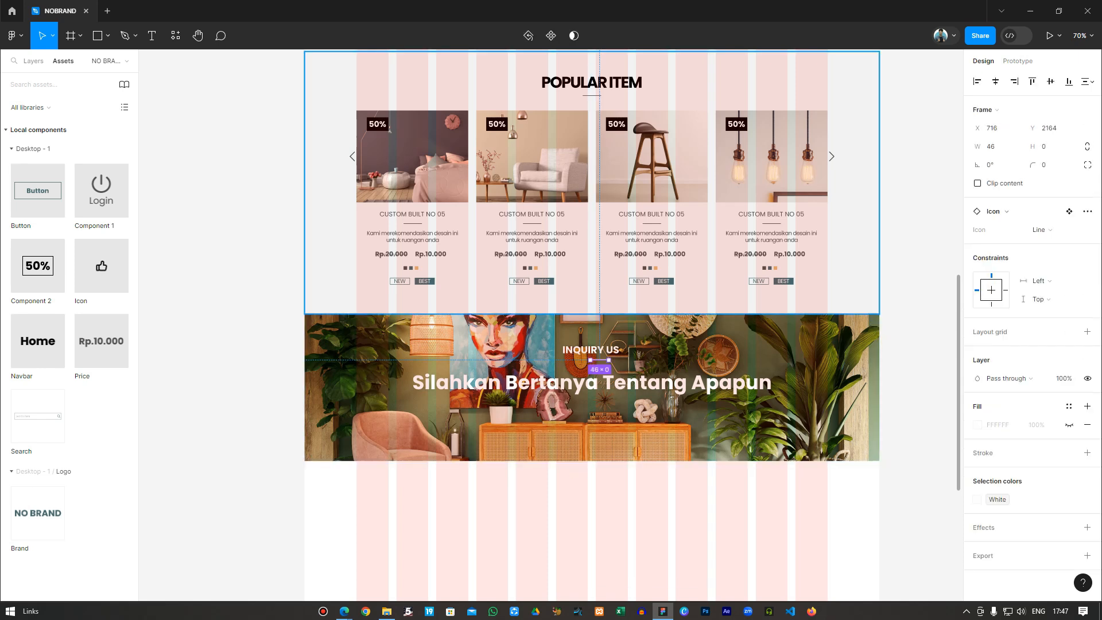
pyautogui.click(996, 82)
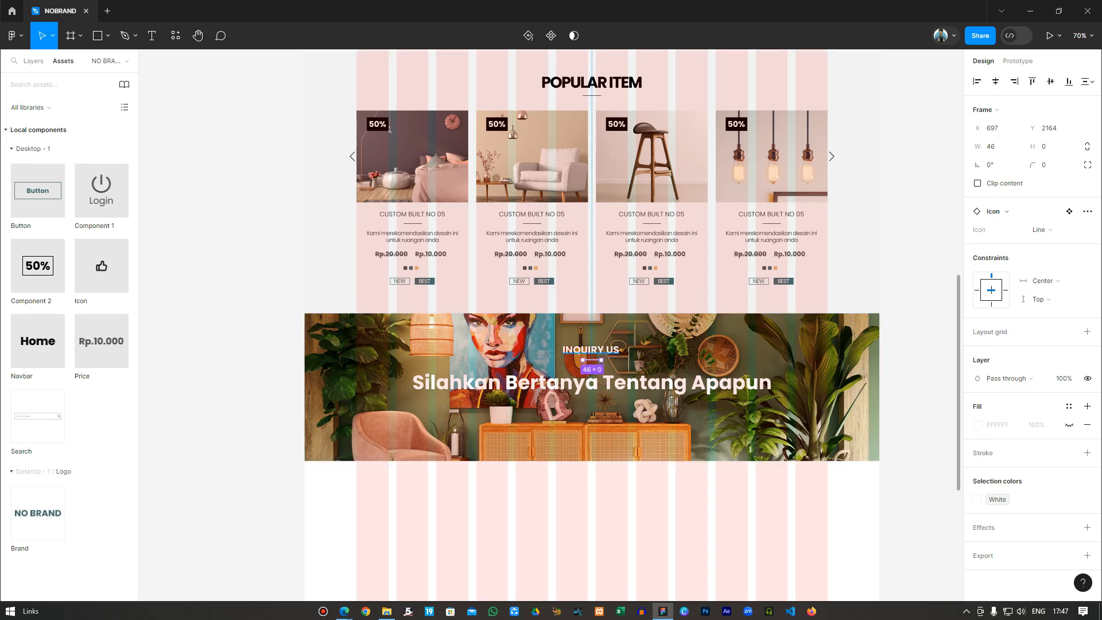
# Set the vertical spacing between the "INQUIRY US" text and the divider line to 20
pyautogui.click(613, 349)
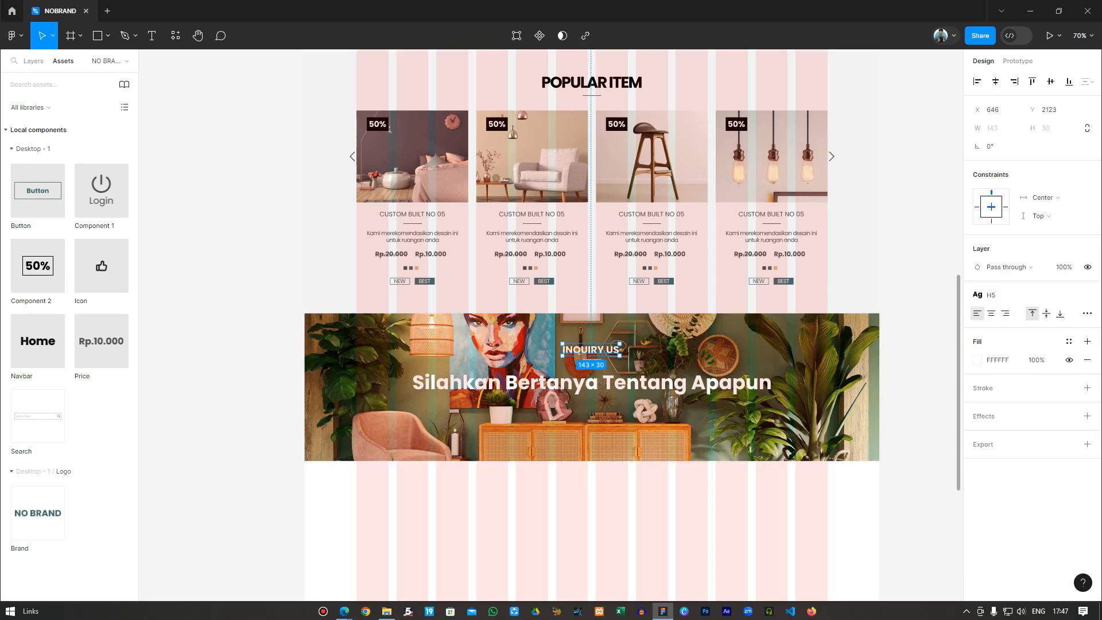
pyautogui.keyDown('shift'); pyautogui.click(595, 360); pyautogui.keyUp('shift')
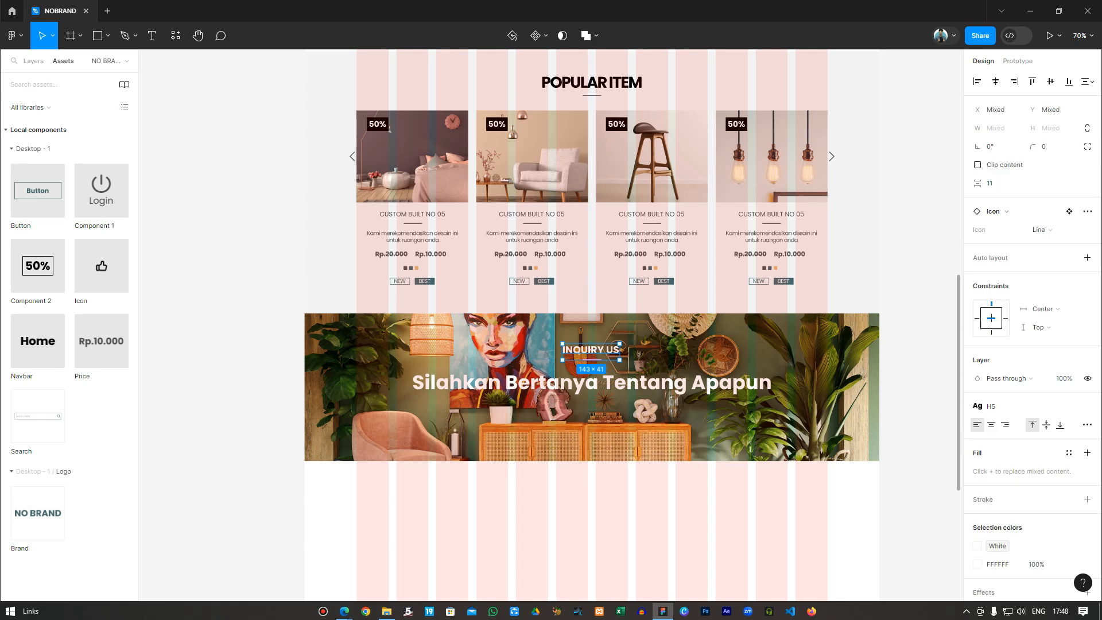
pyautogui.click(991, 183)
pyautogui.write('20')
pyautogui.press('Return')
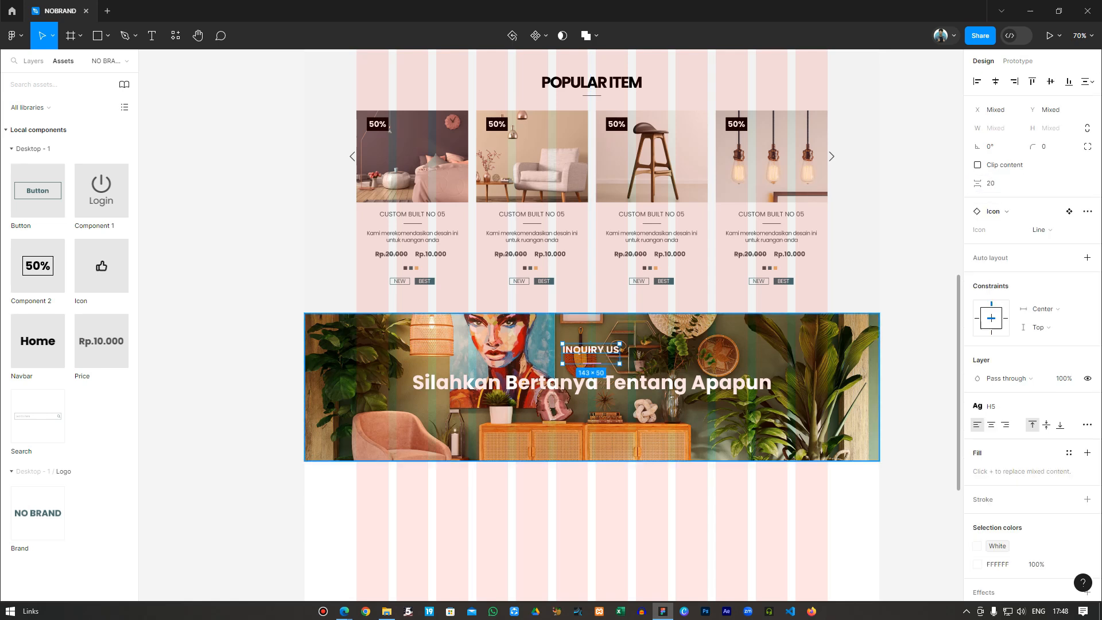
pyautogui.click(638, 383)
pyautogui.click(919, 356)
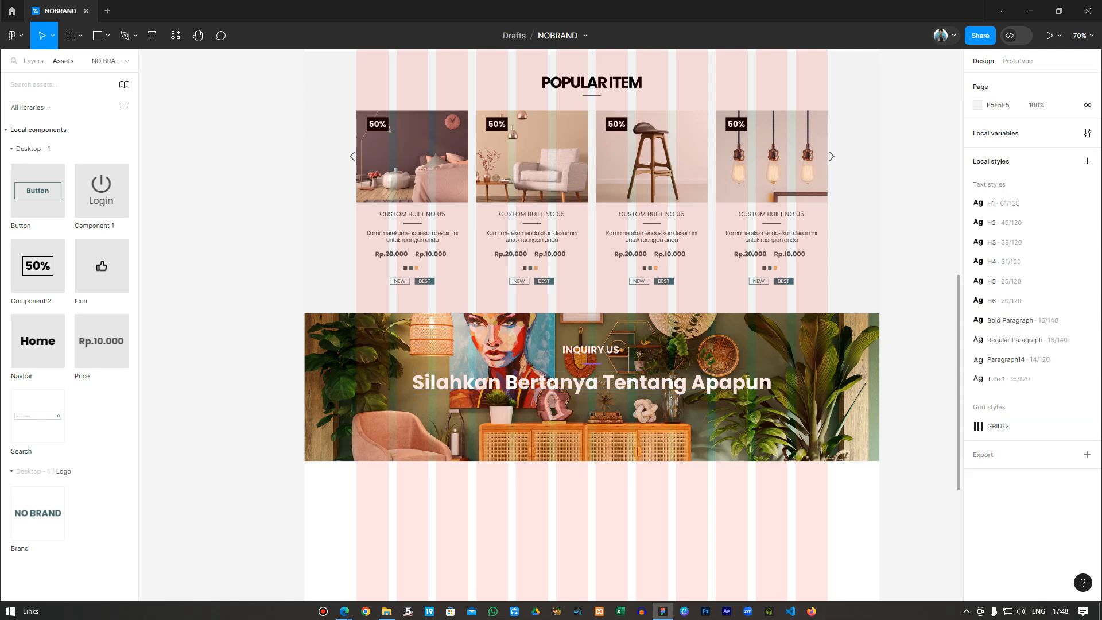
# Set the vertical spacing between the divider line and the "Silahkan Bertanya Tentang Apapun" headline to 20
pyautogui.click(597, 381)
pyautogui.keyDown('shift'); pyautogui.click(592, 363); pyautogui.keyUp('shift')
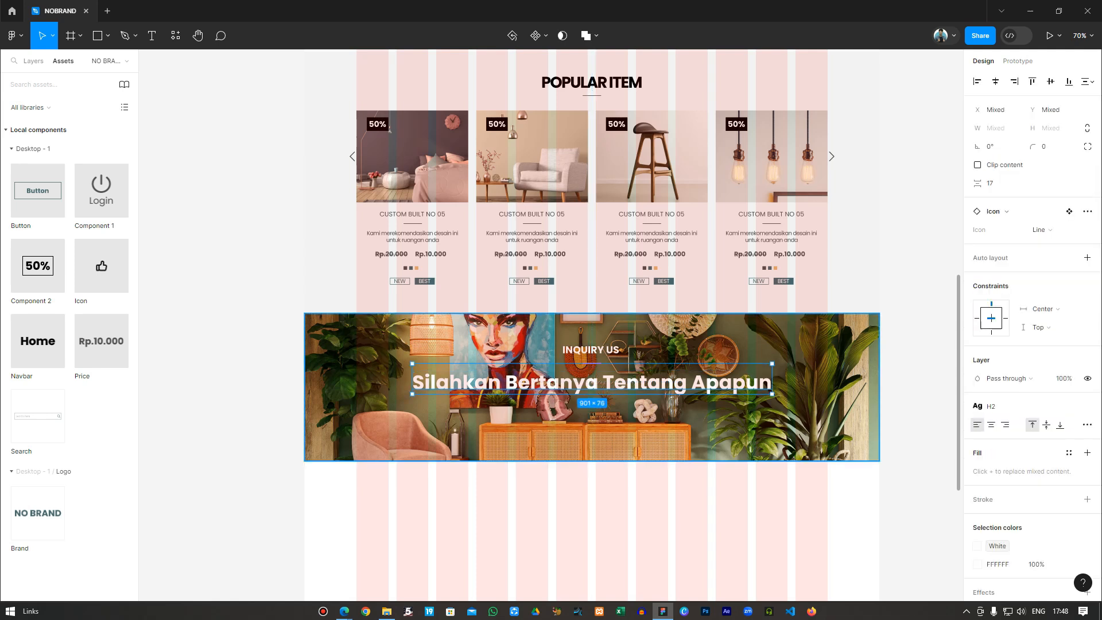
pyautogui.click(997, 183)
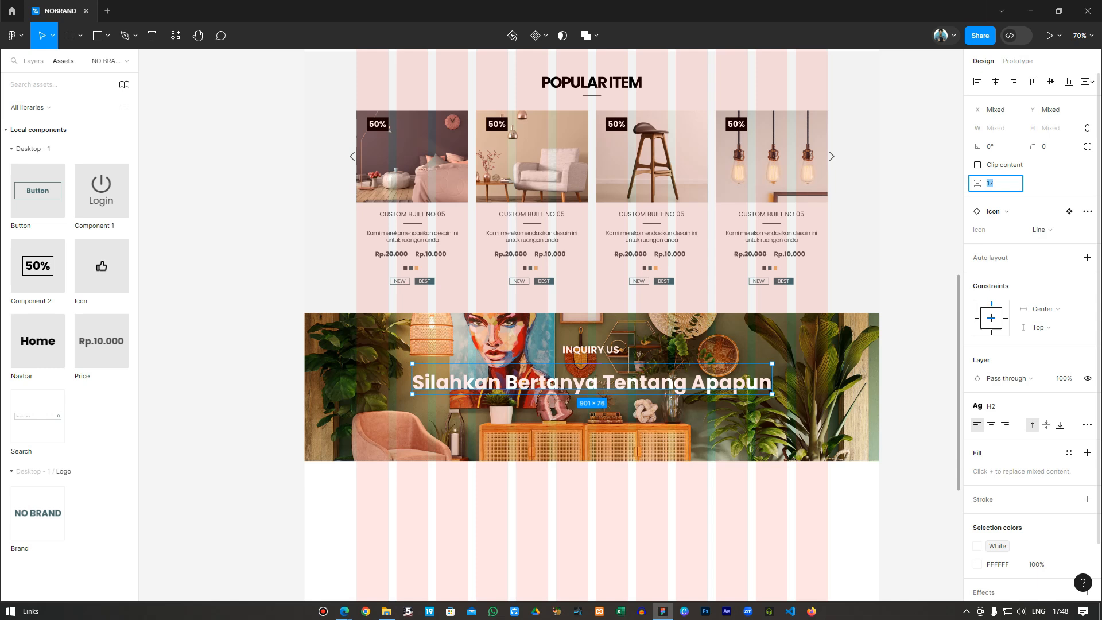
pyautogui.write('20')
pyautogui.press('Return')
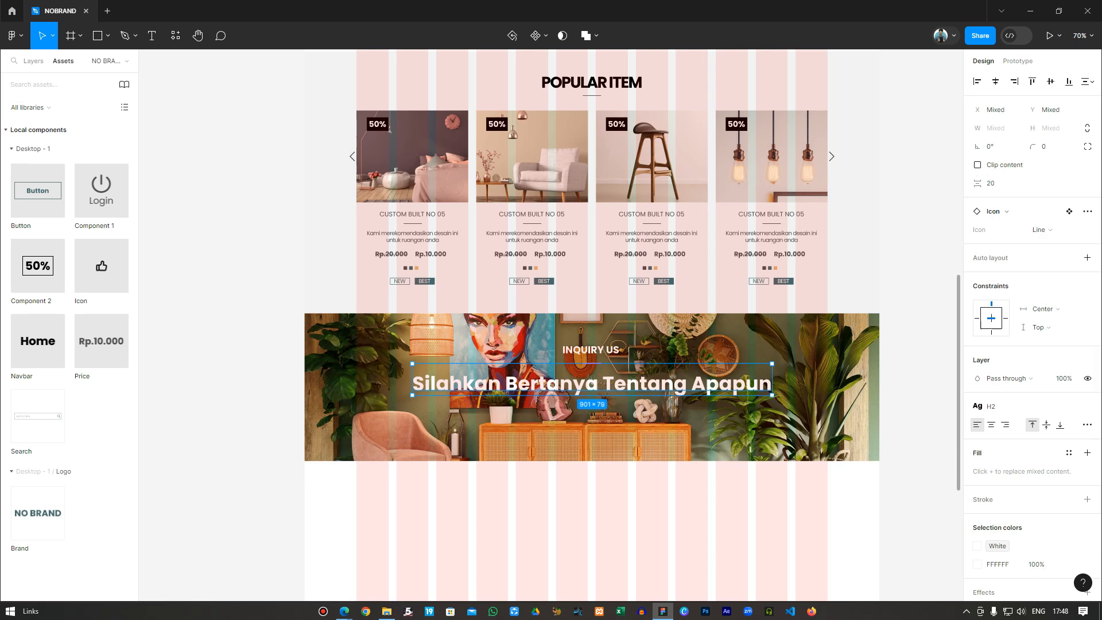
pyautogui.press('Escape')
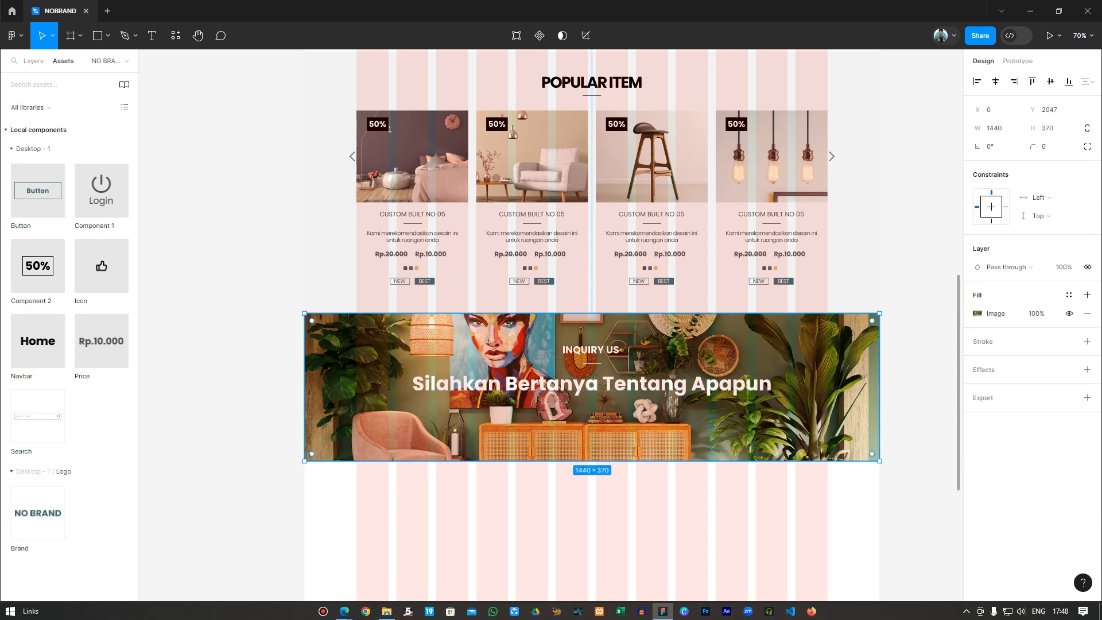
# Place a Button component instance in its Default variant below the banner headline, at about X 672, Y 2290
pyautogui.scroll(-1, 591, 276)
pyautogui.scroll(1, 592, 321)
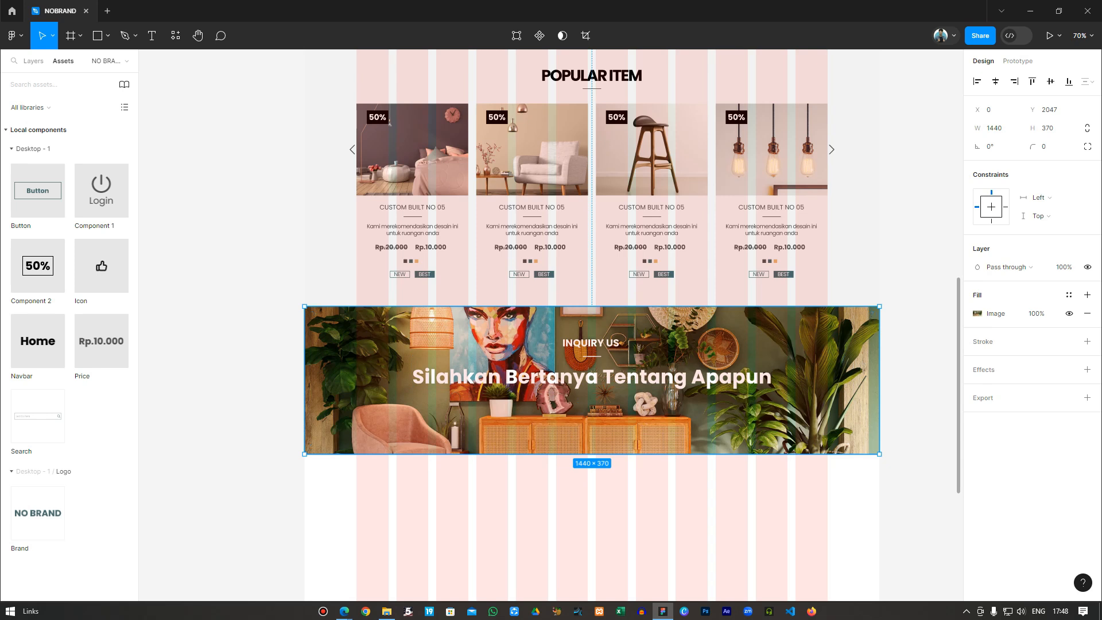
pyautogui.click(107, 36)
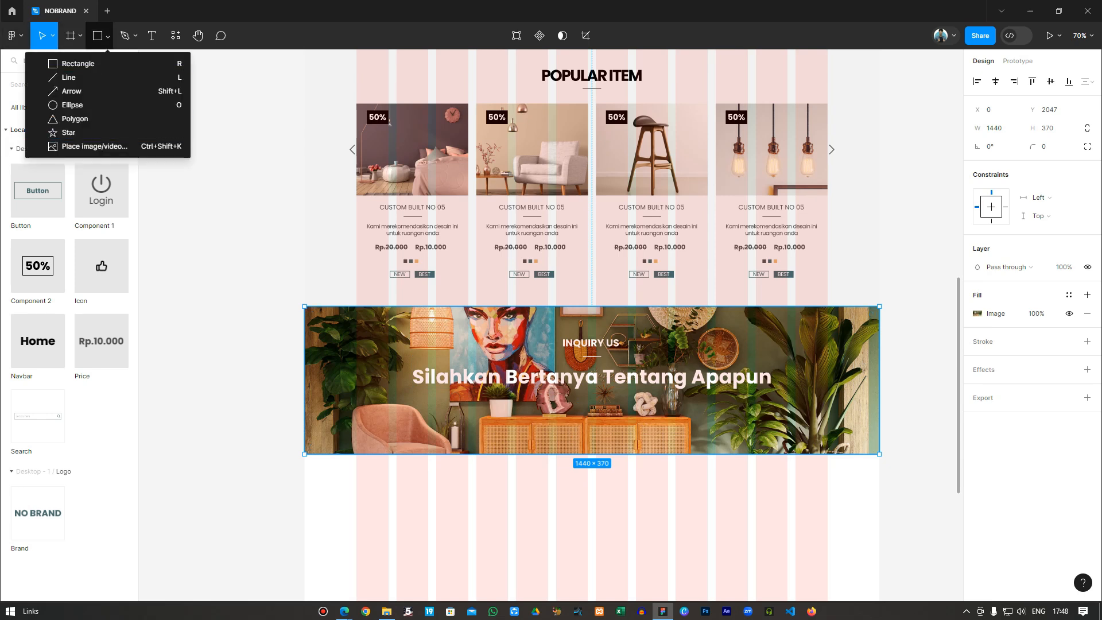
pyautogui.click(39, 192)
pyautogui.moveTo(39, 192); pyautogui.dragTo(596, 411)
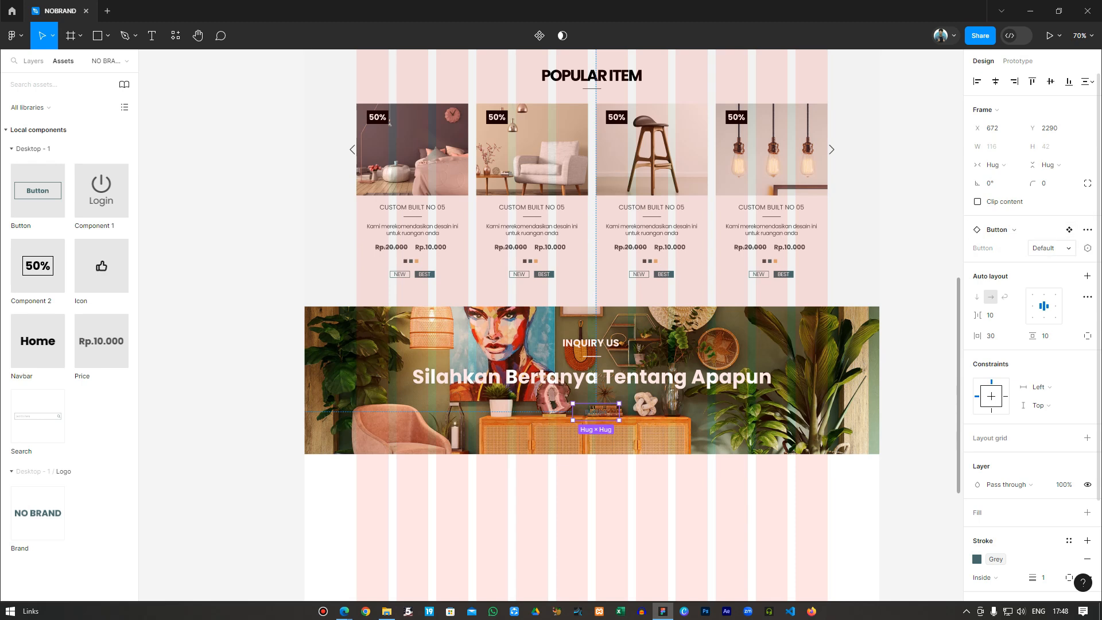
pyautogui.click(1045, 248)
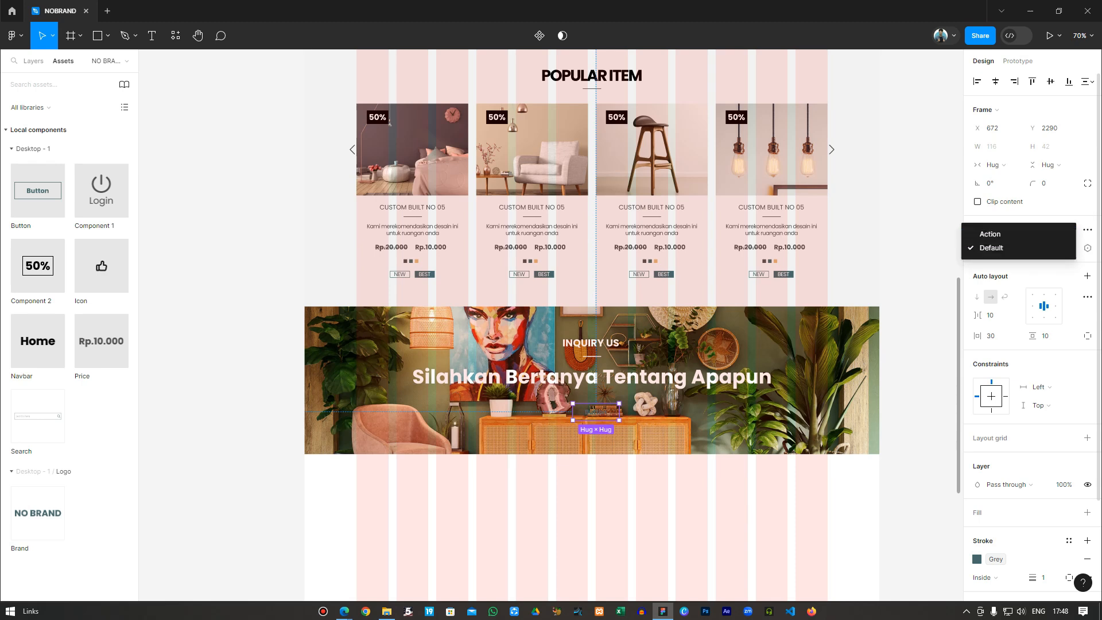
pyautogui.press('Escape')
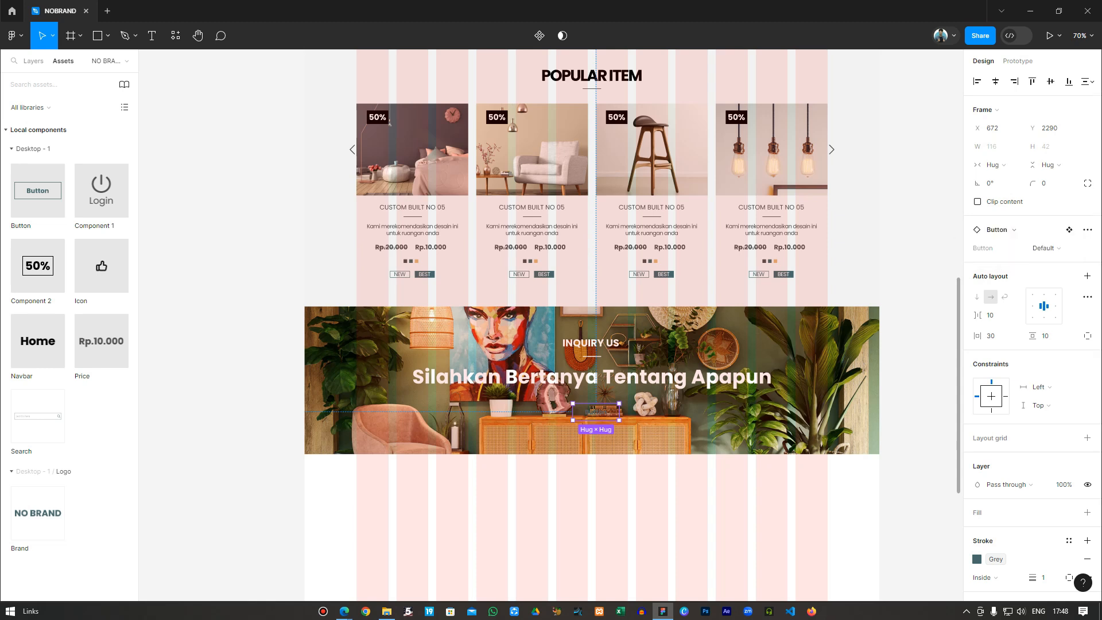
# Apply the White color style to both the banner button's stroke and its label text
pyautogui.scroll(-3, 1068, 419)
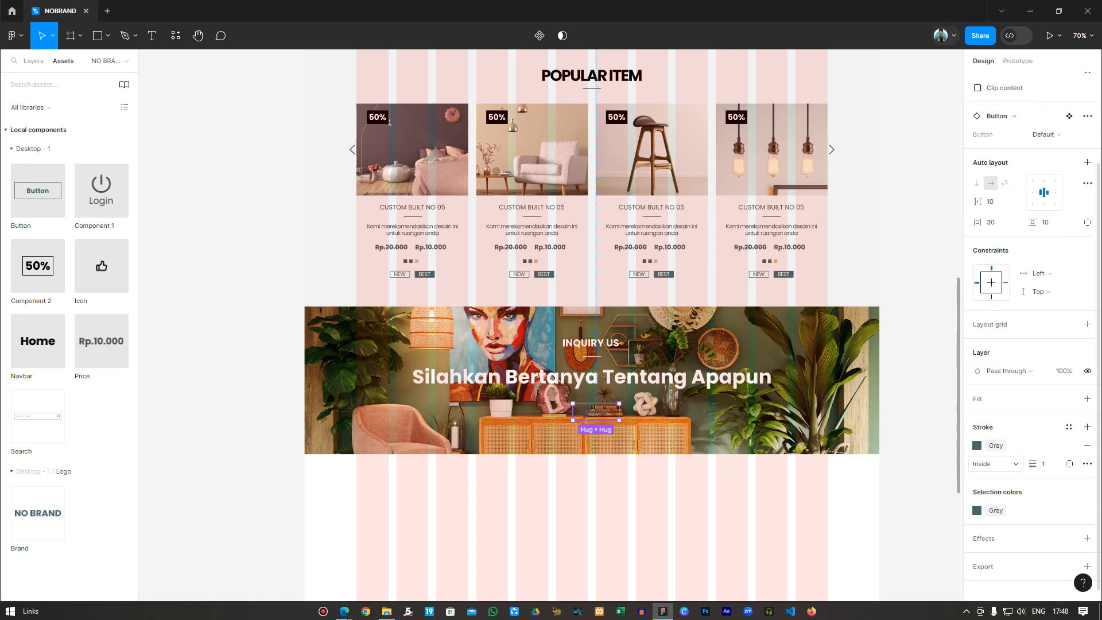
pyautogui.click(977, 437)
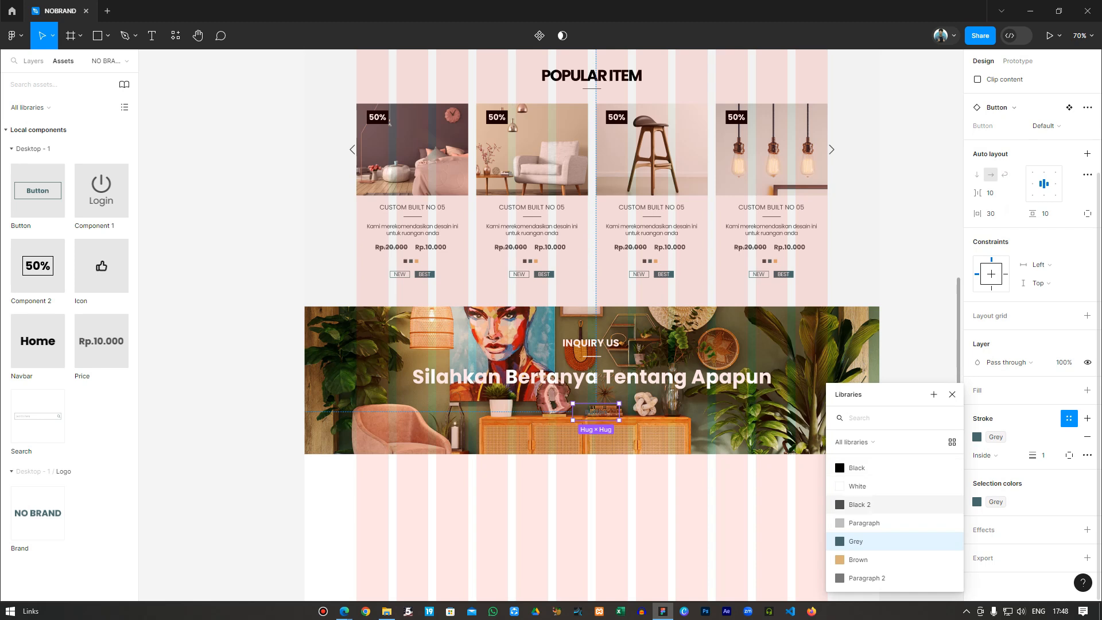
pyautogui.click(861, 486)
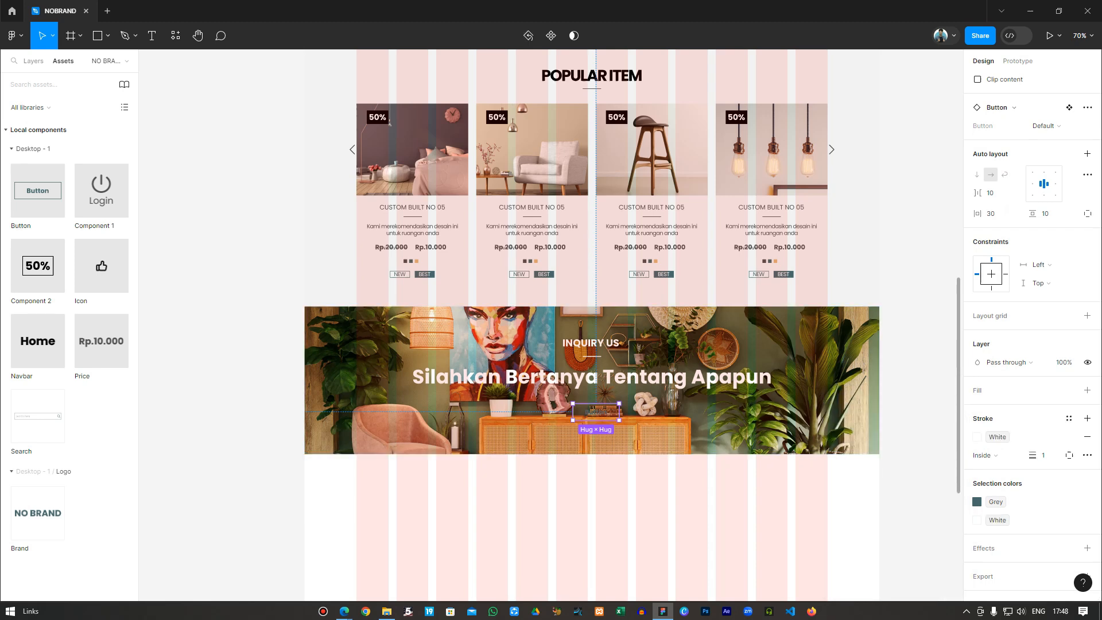
pyautogui.doubleClick(596, 412)
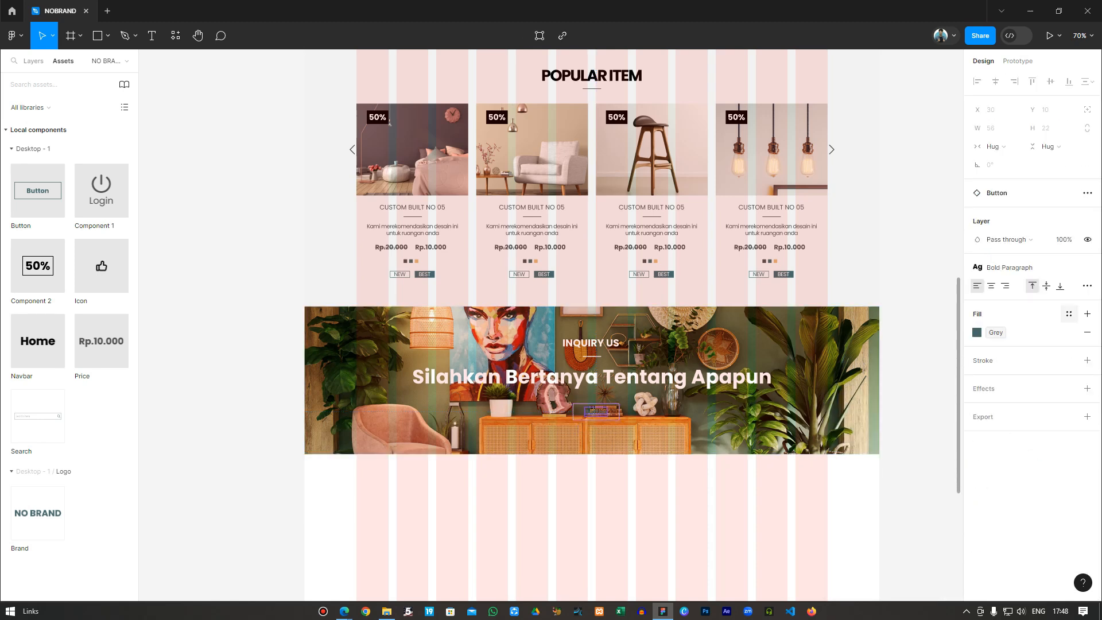
pyautogui.click(1069, 313)
pyautogui.click(855, 406)
pyautogui.click(918, 391)
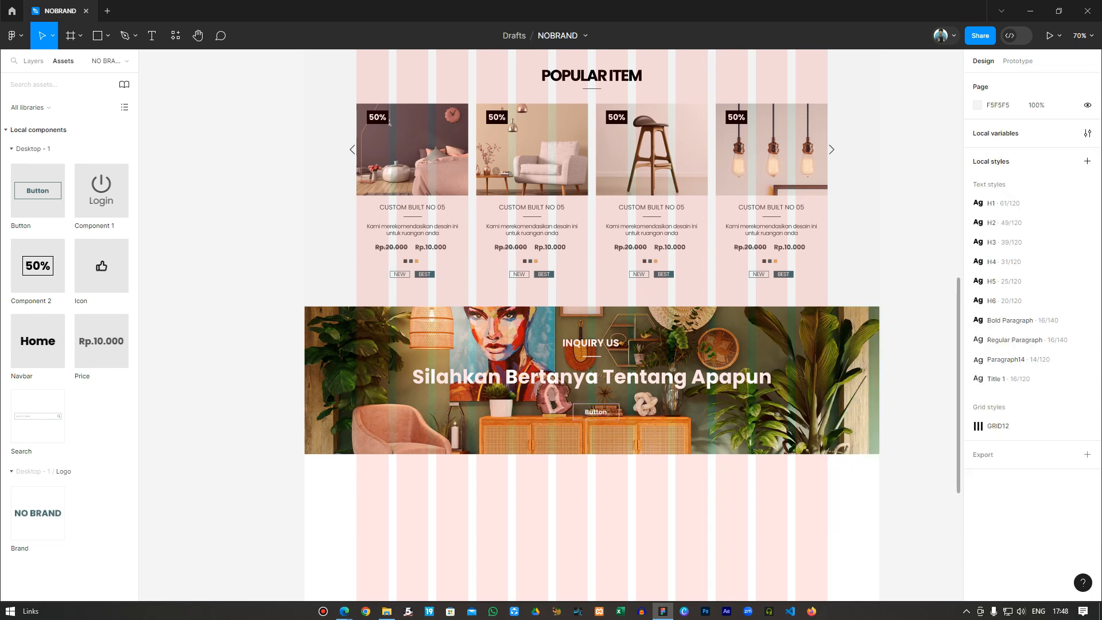
# Change the banner button's label to "MORE"
pyautogui.scroll(1, 918, 390)
pyautogui.doubleClick(596, 421)
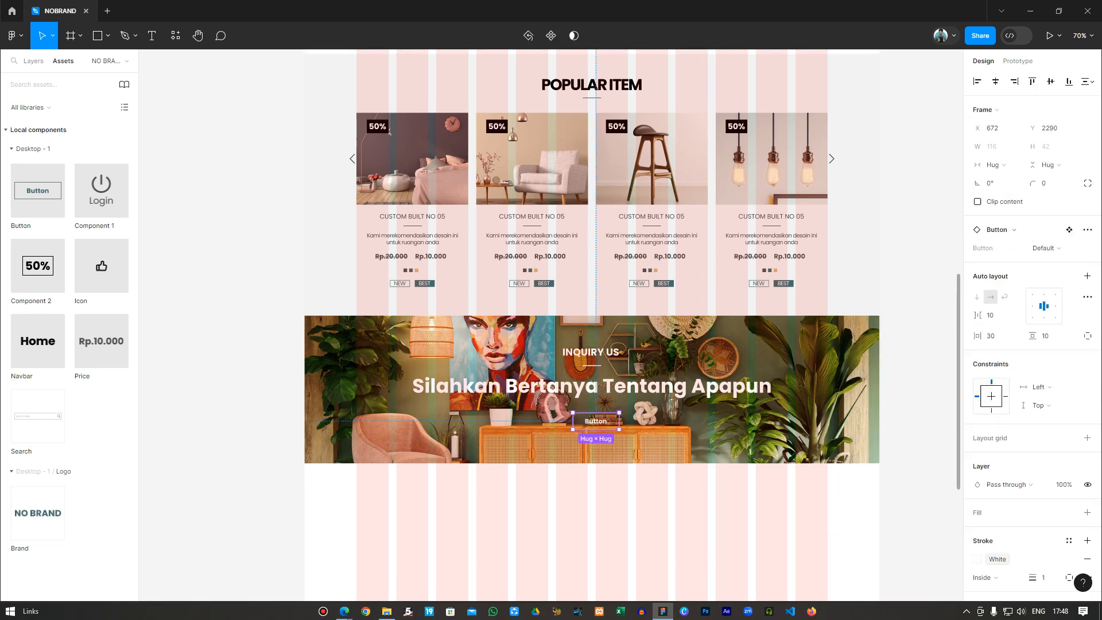
pyautogui.doubleClick(596, 421)
pyautogui.write('M')
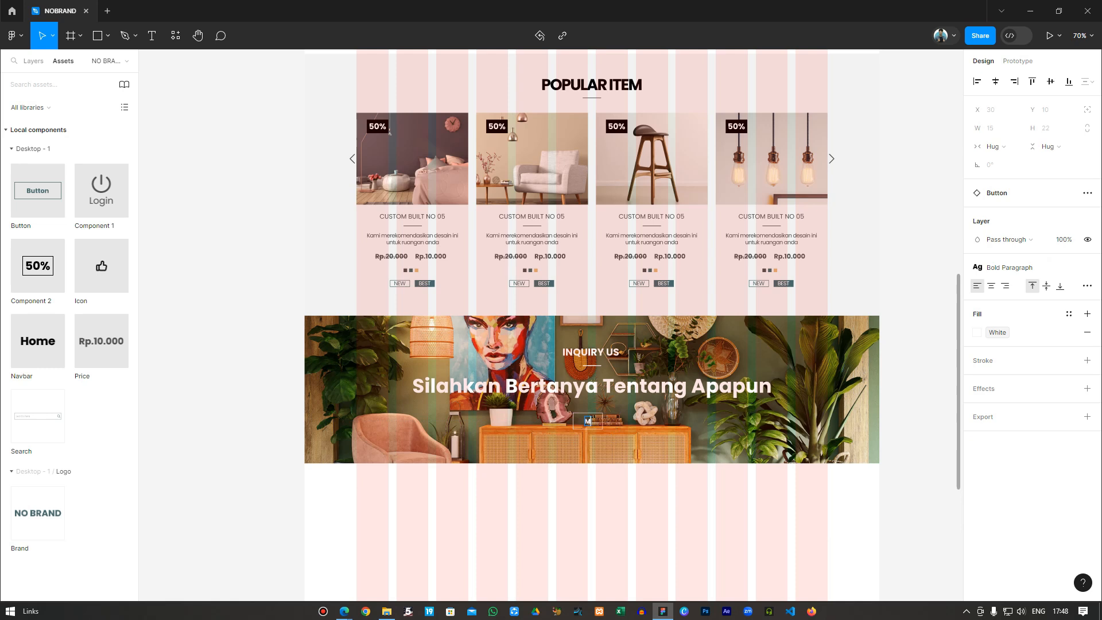
pyautogui.write('OER')
pyautogui.press('BackSpace')
pyautogui.press('BackSpace')
pyautogui.write('RE')
pyautogui.press('Escape')
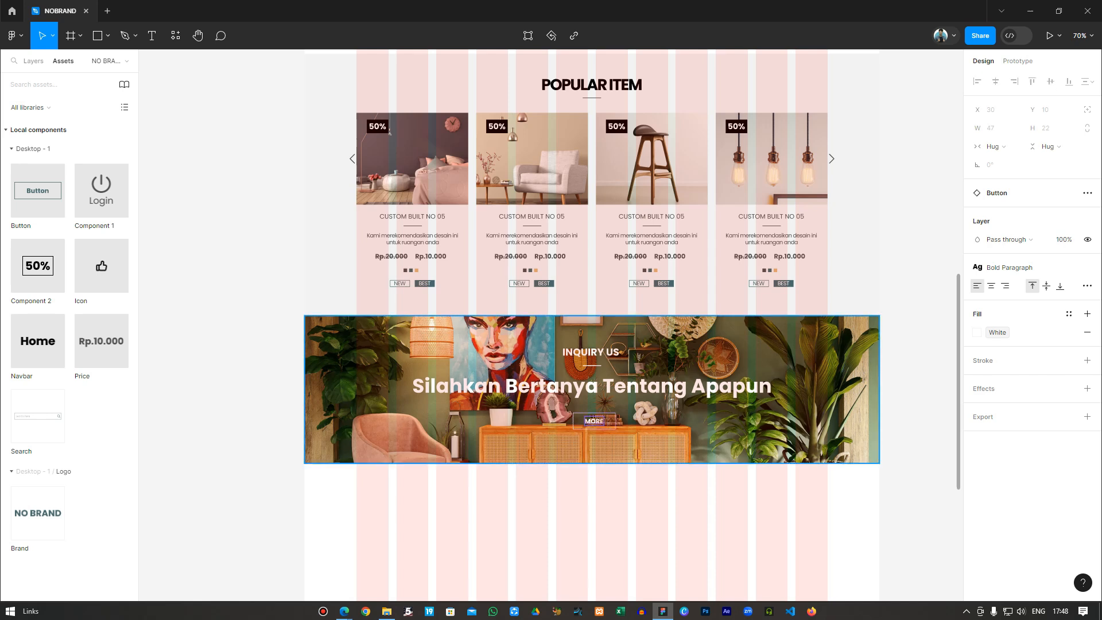
# Center the "MORE" button horizontally in the banner
pyautogui.scroll(4, 677, 428)
pyautogui.click(677, 428)
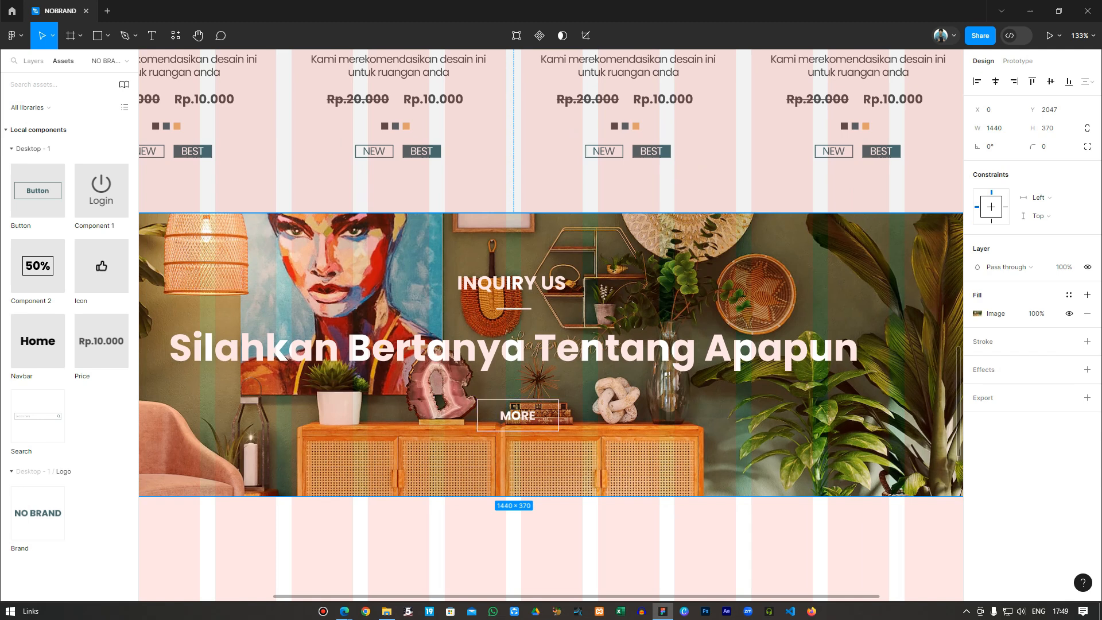
pyautogui.click(518, 416)
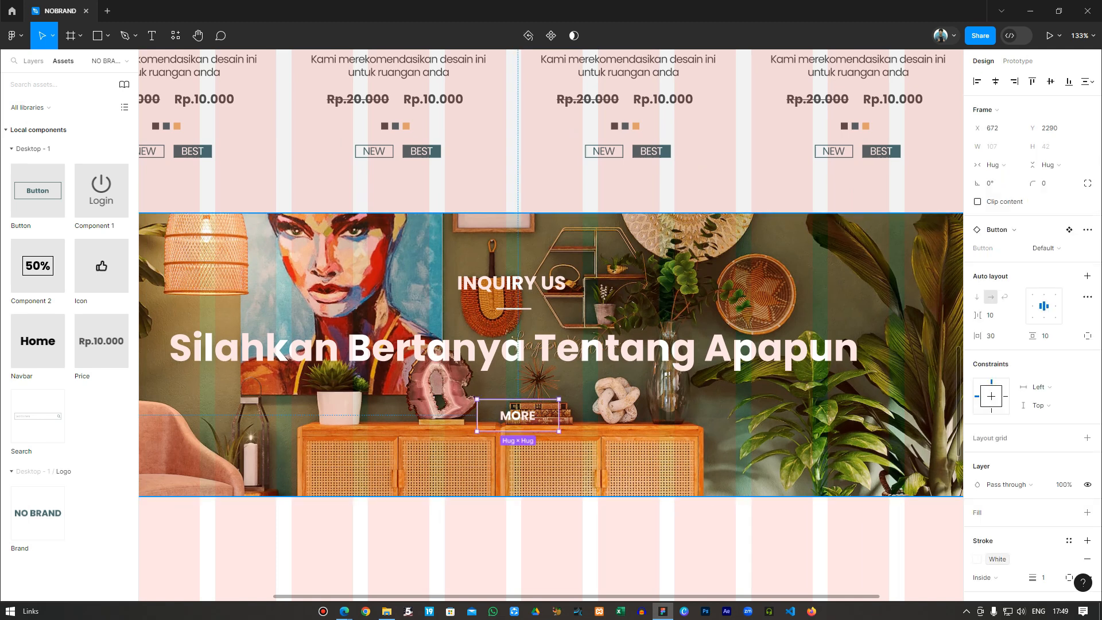
pyautogui.click(637, 428)
pyautogui.scroll(-5, 575, 287)
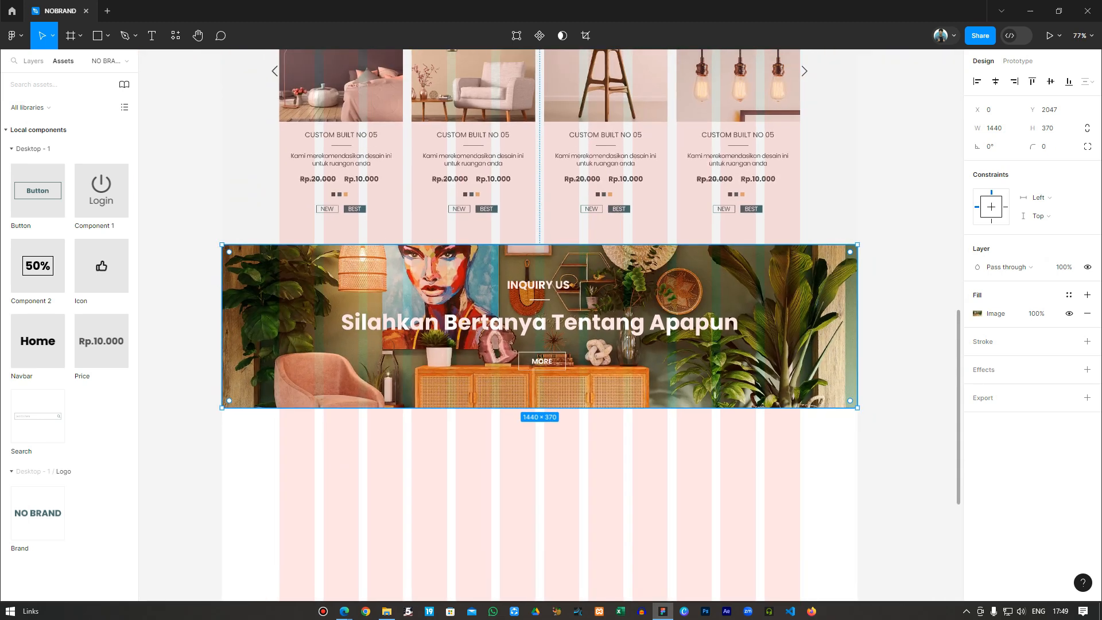
pyautogui.click(542, 362)
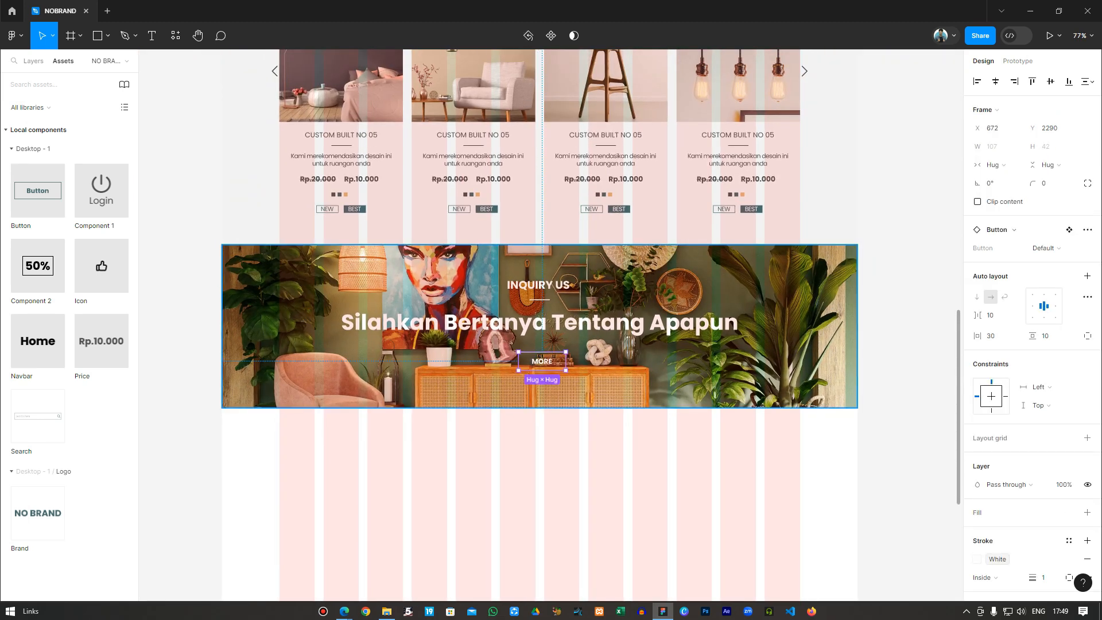
pyautogui.click(996, 81)
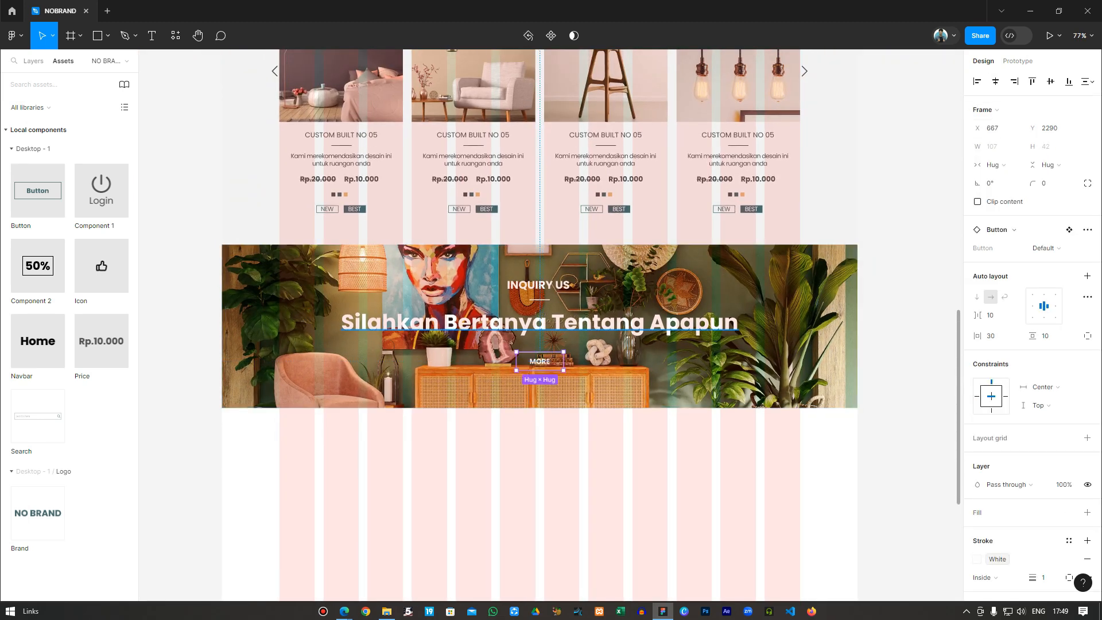
# Set the vertical spacing between the banner headline and the "MORE" button to 30
pyautogui.keyDown('shift'); pyautogui.click(656, 323); pyautogui.keyUp('shift')
pyautogui.click(996, 201)
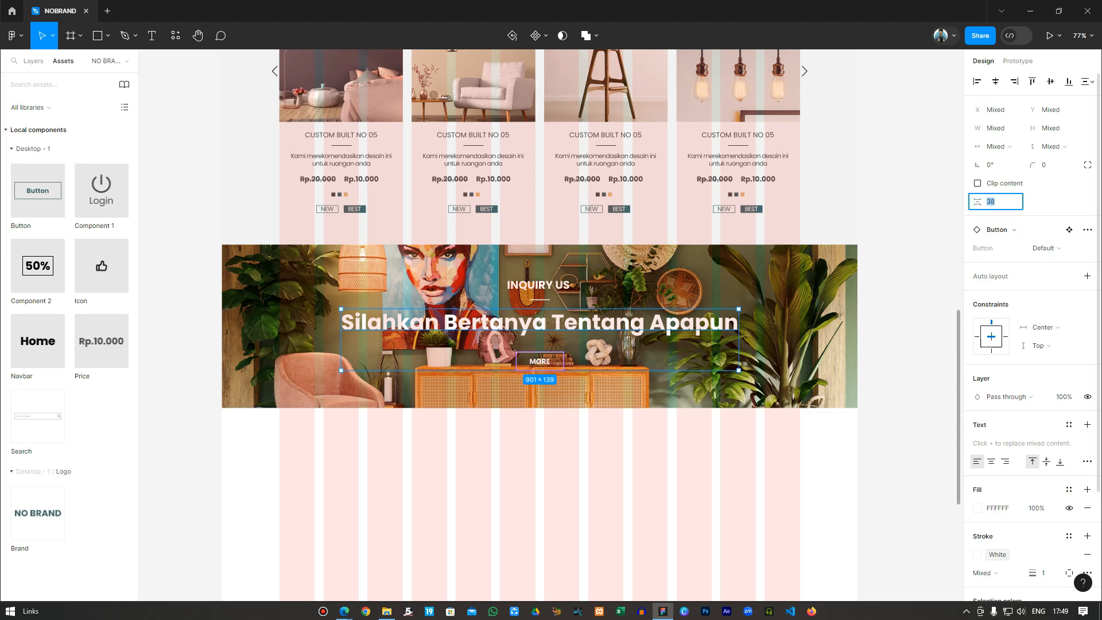
pyautogui.write('30')
pyautogui.press('Return')
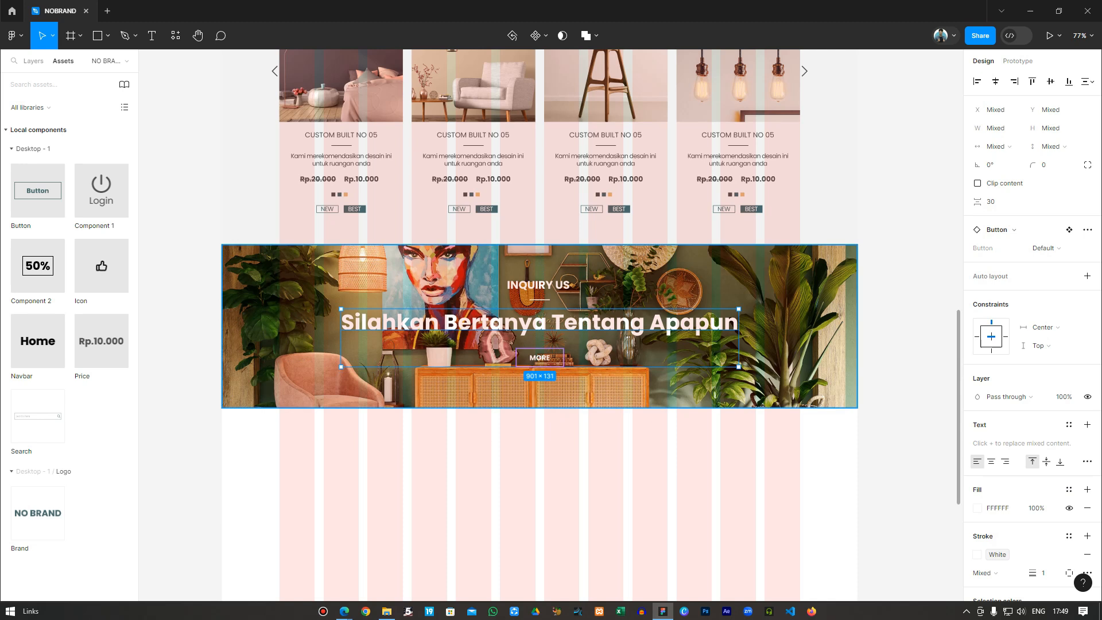
pyautogui.press('Escape')
# Draw a rectangle of 1440 × 368 over the whole banner image, with its upper edge at Y 2049
pyautogui.click(108, 36)
pyautogui.click(63, 63)
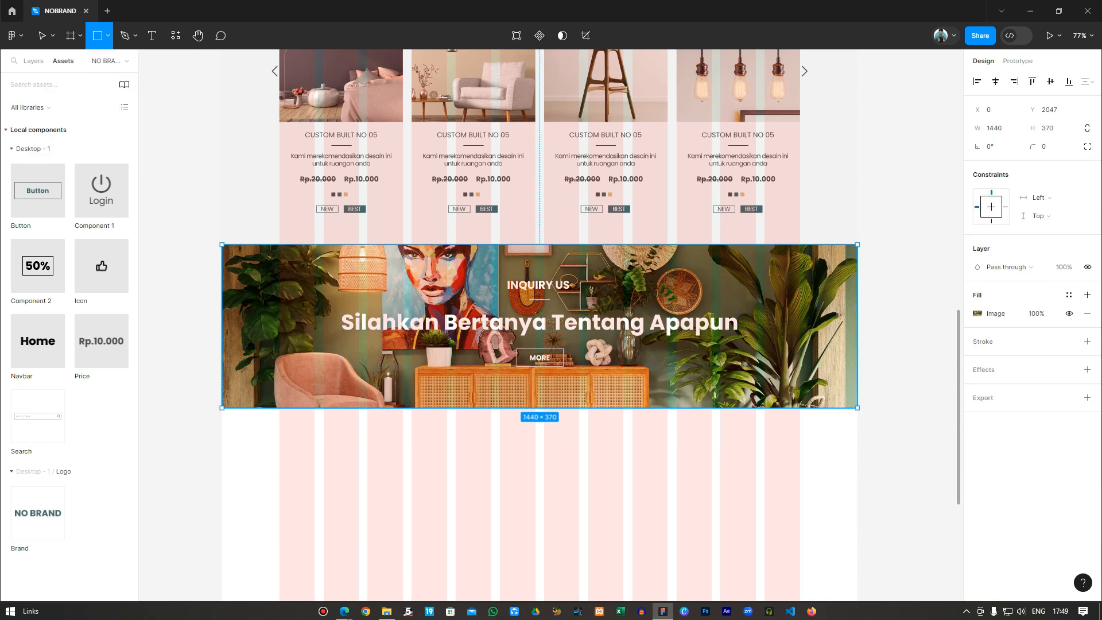
pyautogui.moveTo(222, 243)
pyautogui.mouseDown()
pyautogui.moveTo(332, 425)
pyautogui.moveTo(819, 387)
pyautogui.moveTo(856, 426)
pyautogui.moveTo(857, 408)
pyautogui.mouseUp()
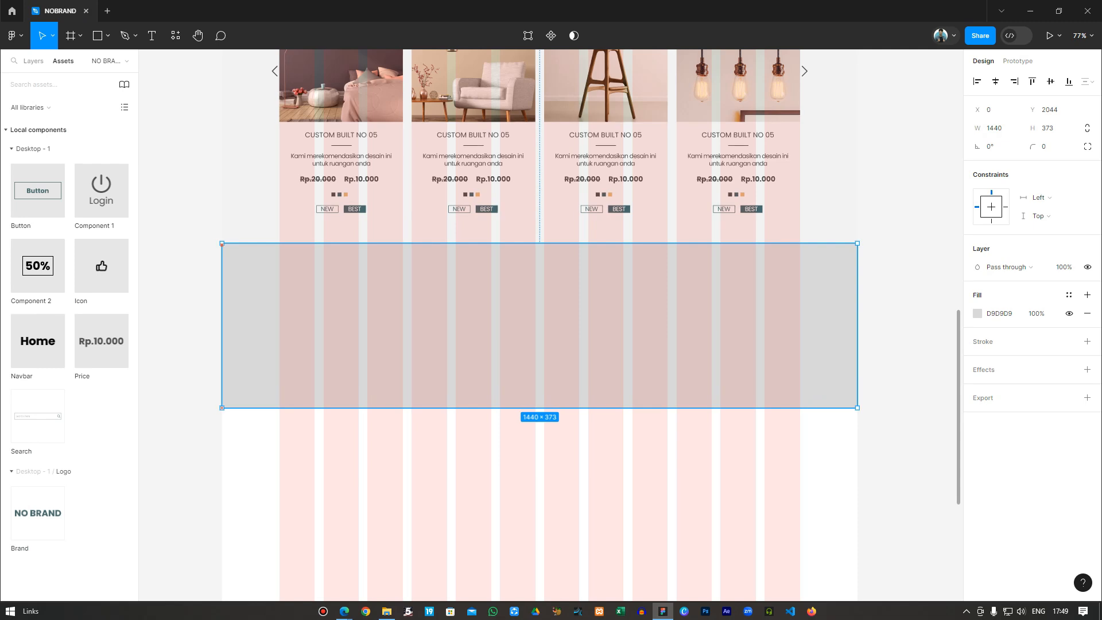
pyautogui.moveTo(540, 243)
pyautogui.mouseDown()
pyautogui.moveTo(540, 255)
pyautogui.moveTo(540, 245)
pyautogui.mouseUp()
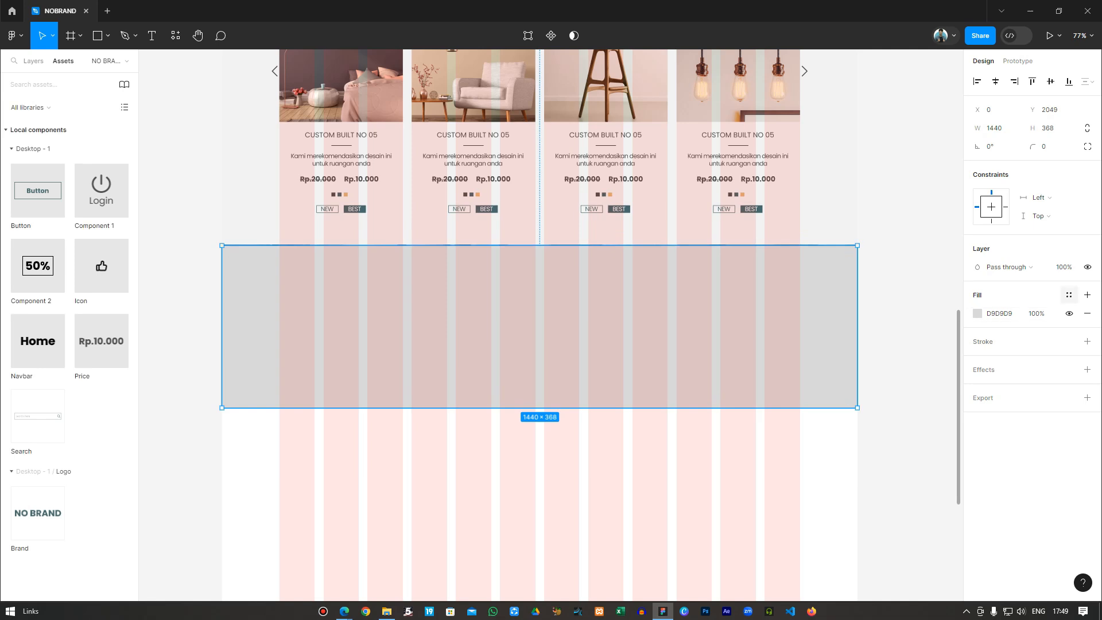
# Fill the overlay rectangle with black 000000 at 33% opacity
pyautogui.click(978, 314)
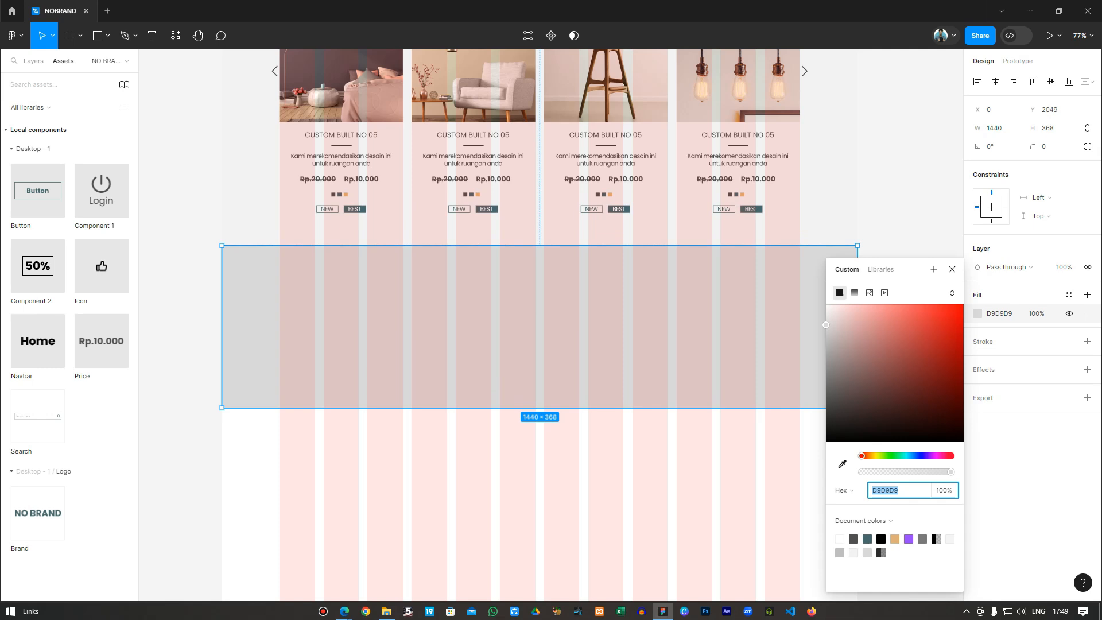
pyautogui.moveTo(826, 325); pyautogui.dragTo(826, 442)
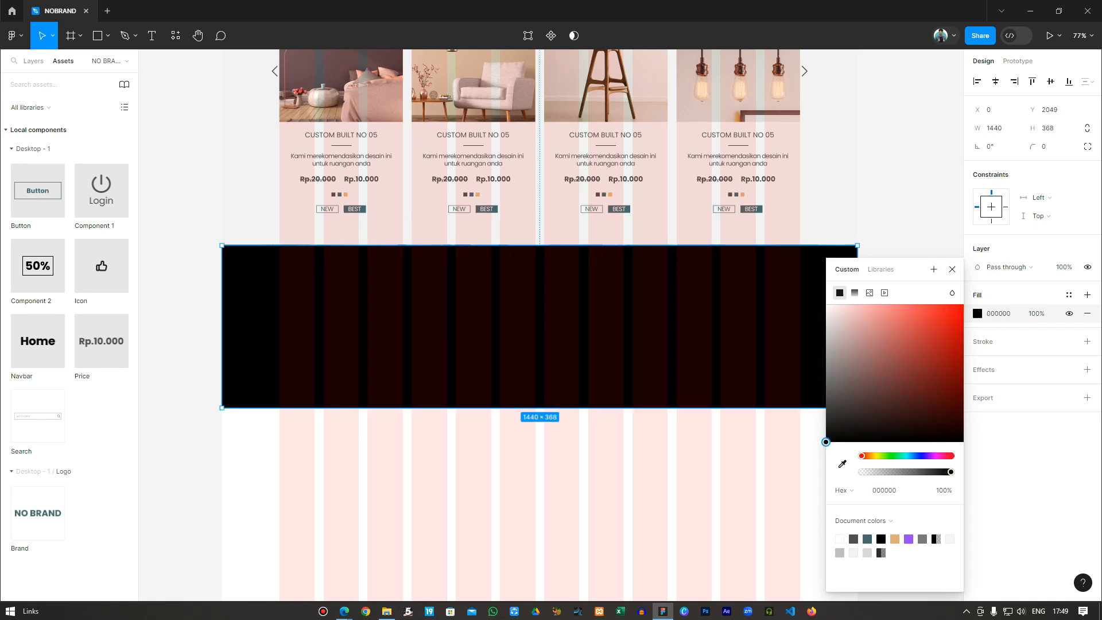
pyautogui.moveTo(951, 472); pyautogui.dragTo(891, 472)
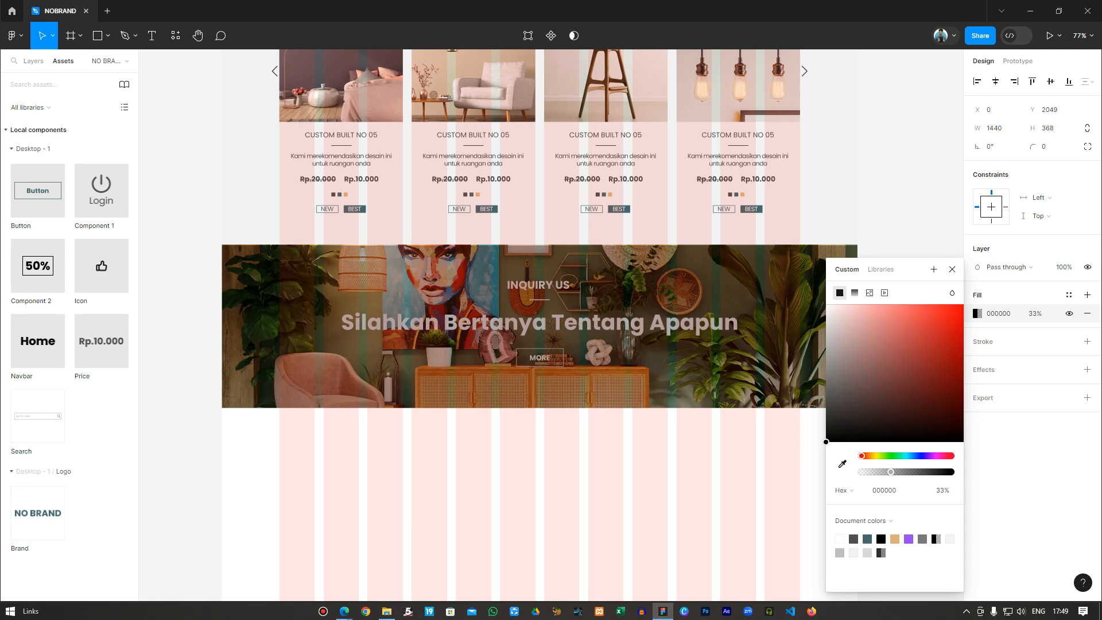
# Send the overlay rectangle to the back of the layer order and move it just above Rectangle 1
pyautogui.rightClick(776, 339)
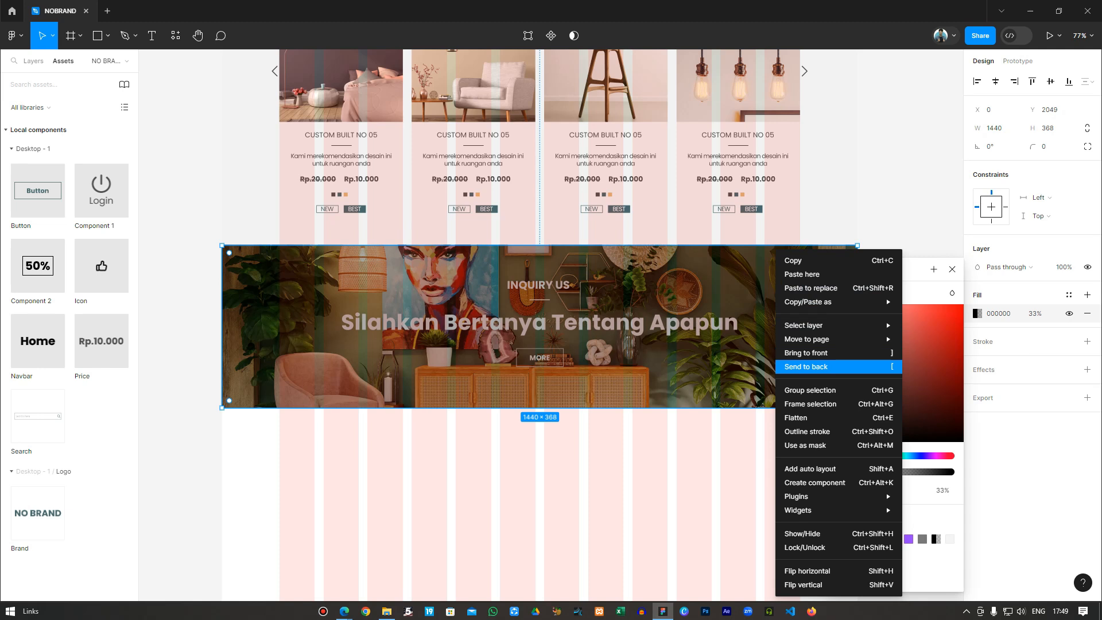
pyautogui.click(807, 367)
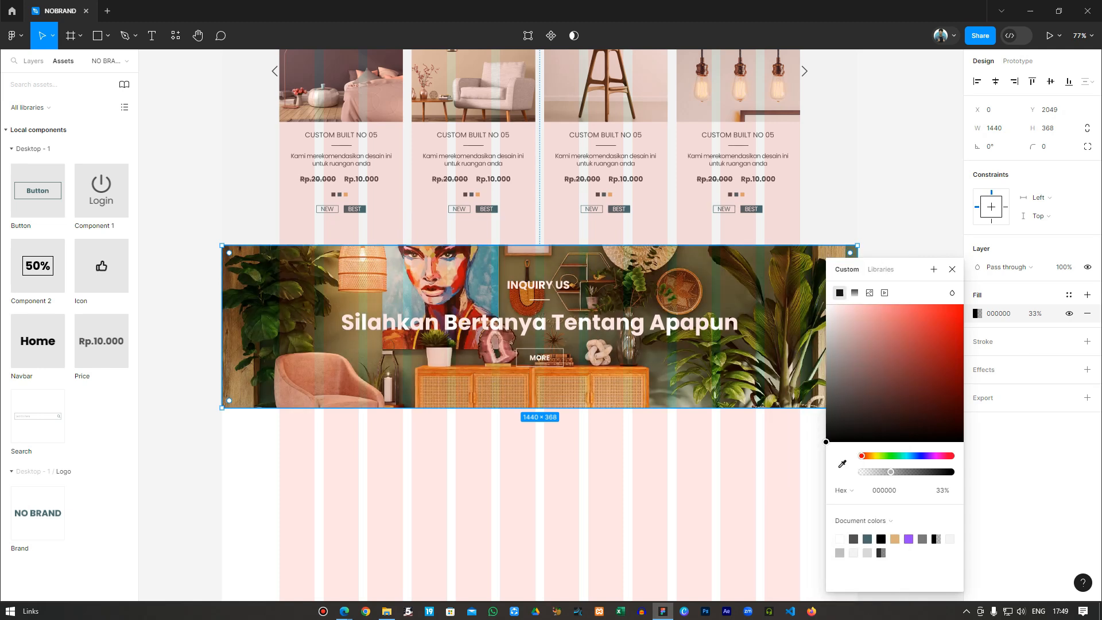
pyautogui.click(33, 61)
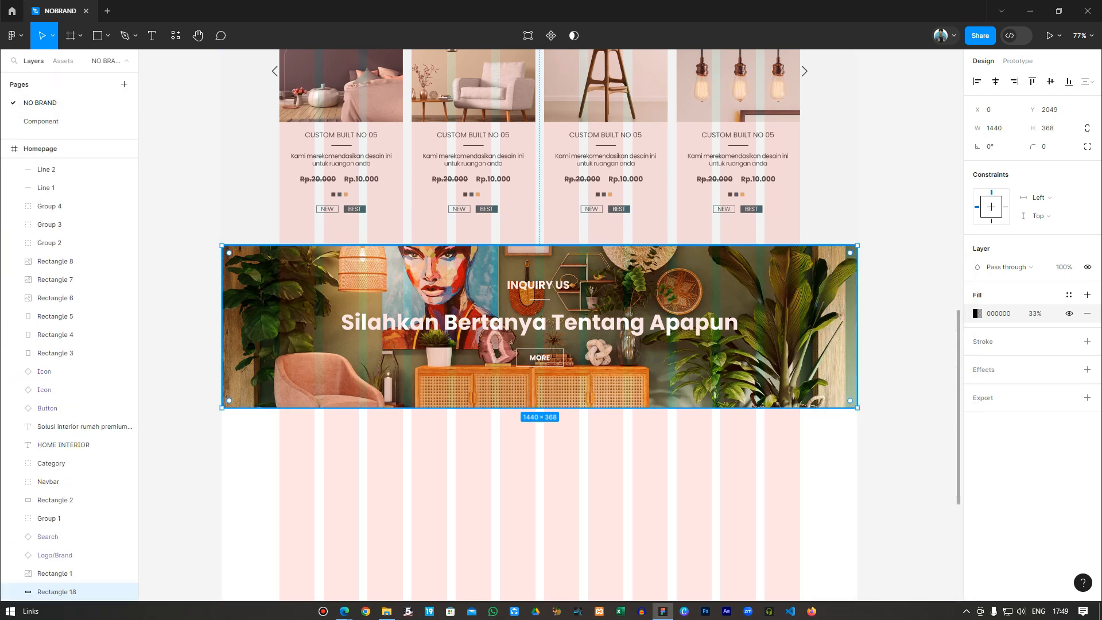
pyautogui.moveTo(57, 592); pyautogui.dragTo(57, 566)
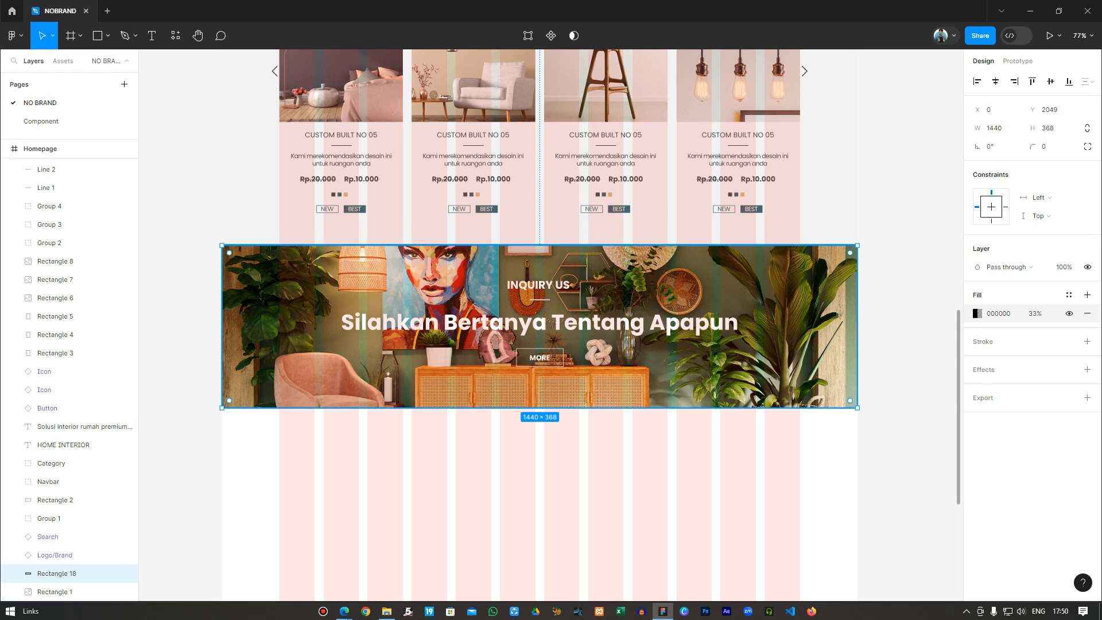
pyautogui.click(58, 592)
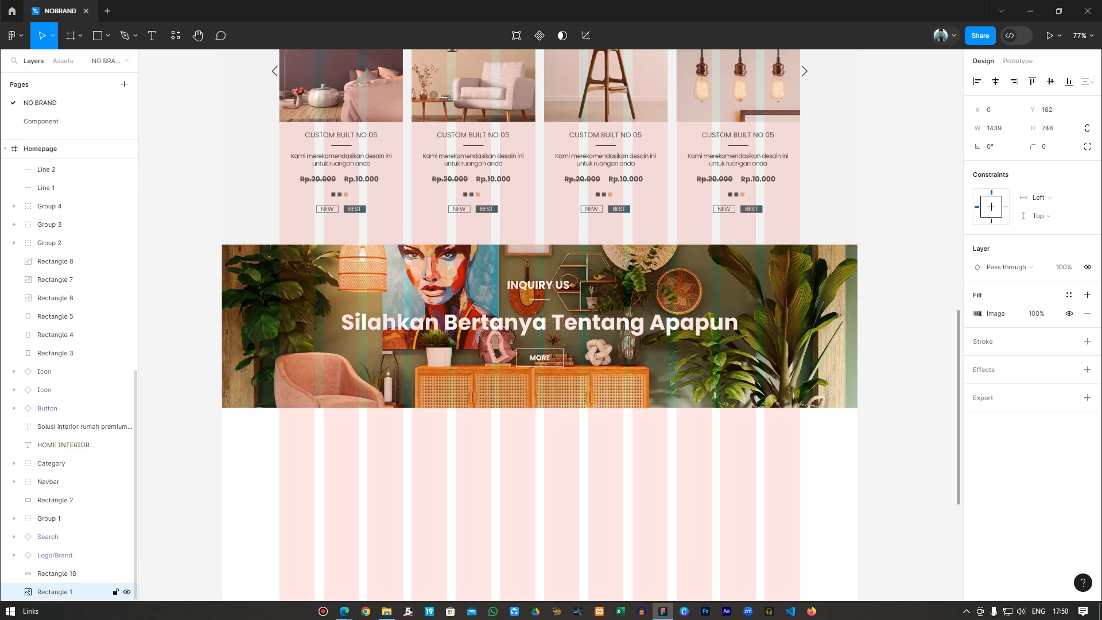
# Hide the banner image layer, Rectangle 17, and select the overlay rectangle behind it
pyautogui.click(321, 367)
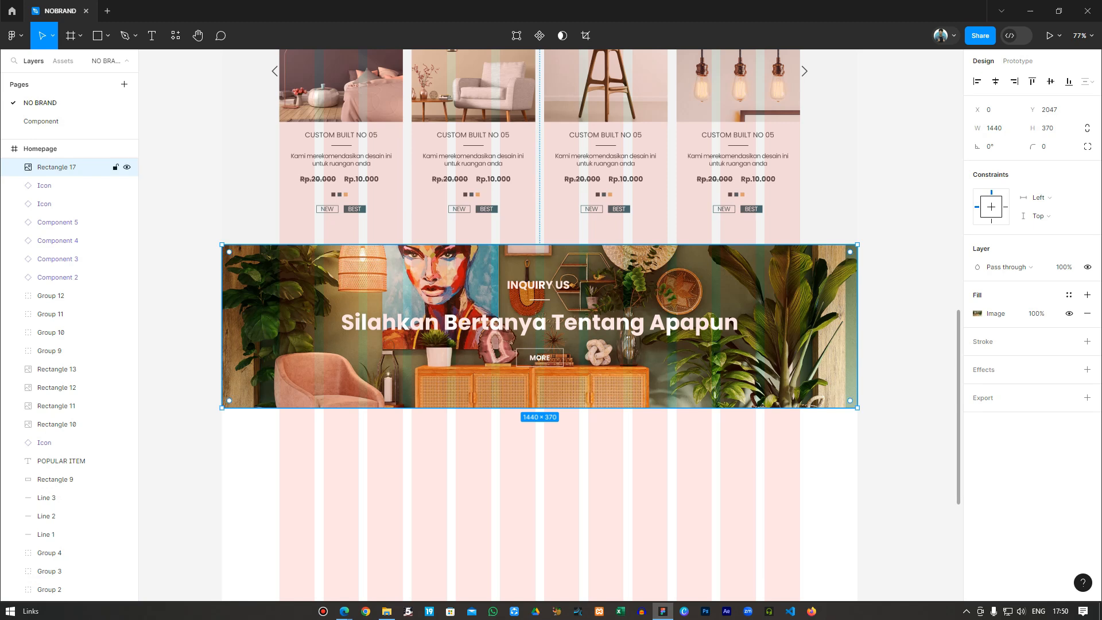
pyautogui.click(127, 167)
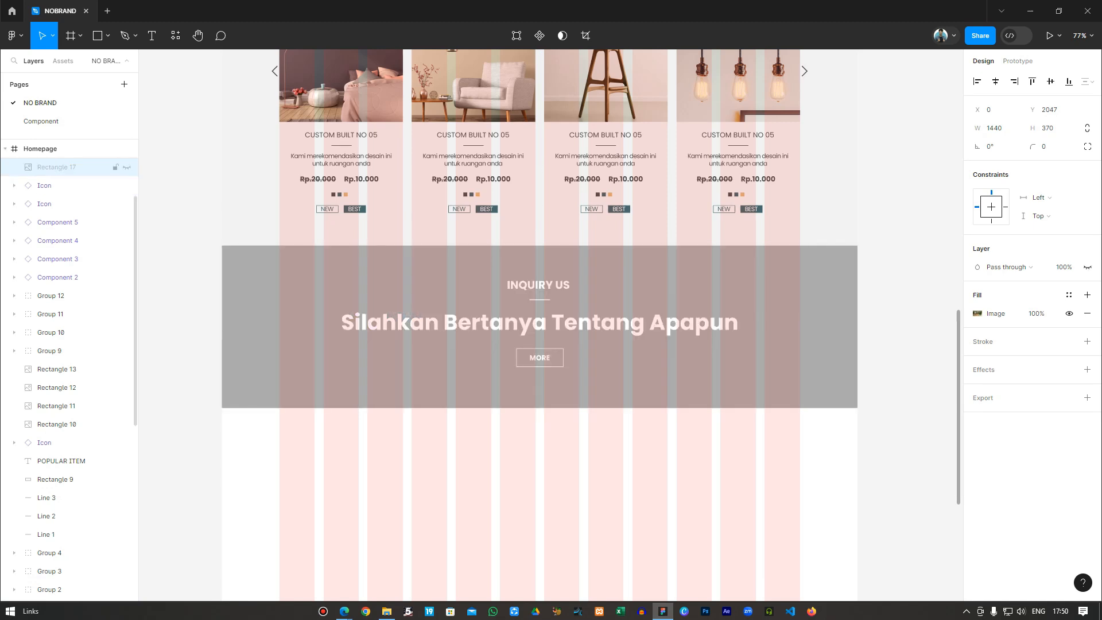
pyautogui.click(310, 368)
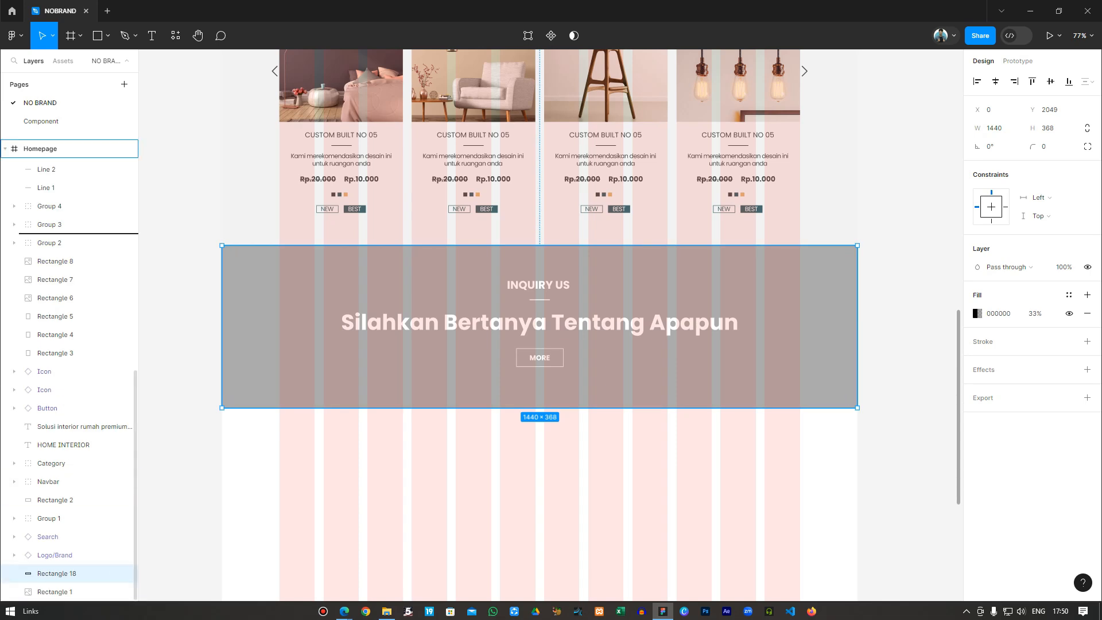
# Move the overlay layer, Rectangle 18, to the very front of the Homepage frame's layer order
pyautogui.moveTo(56, 149)
pyautogui.mouseDown()
pyautogui.moveTo(56, 362)
pyautogui.moveTo(56, 163)
pyautogui.mouseUp()
pyautogui.scroll(4, 540, 325)
pyautogui.scroll(1, 56, 214)
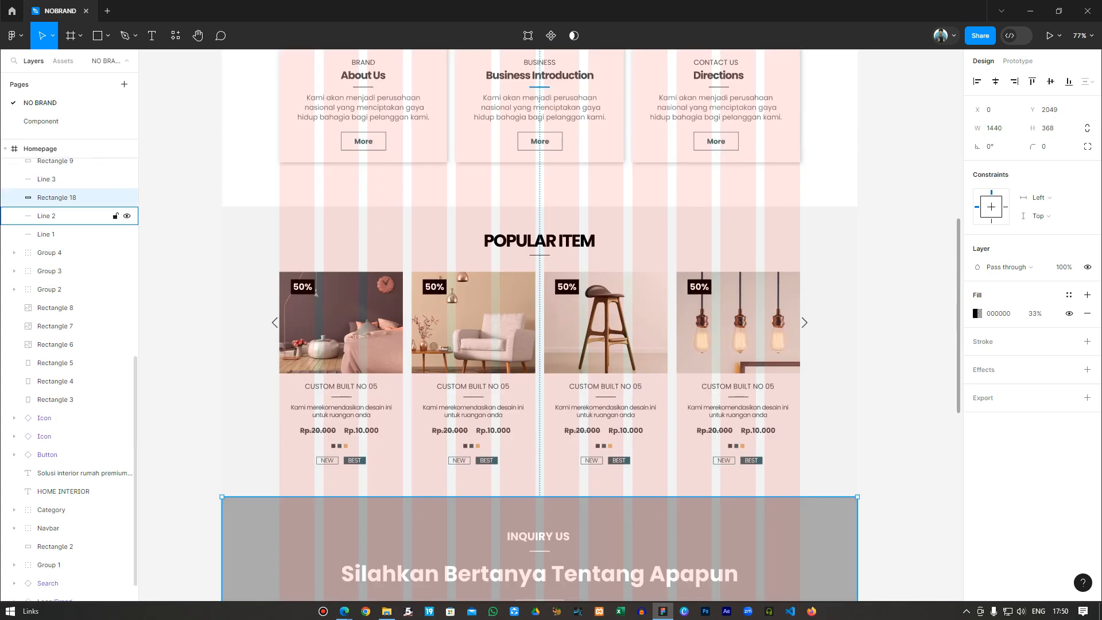
pyautogui.scroll(5, 69, 345)
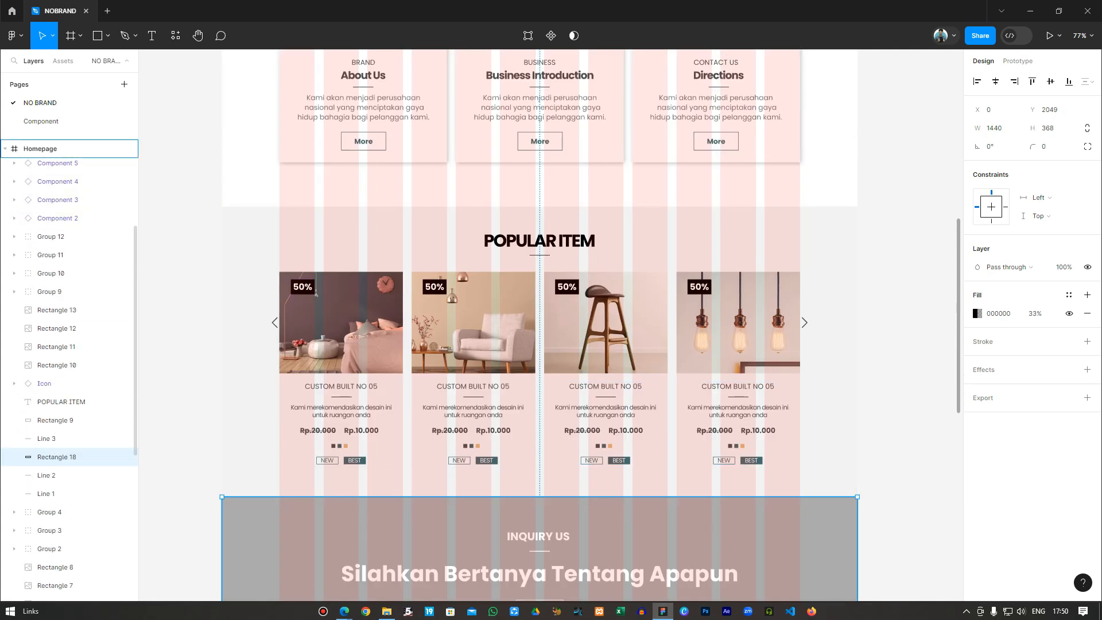
pyautogui.moveTo(56, 457); pyautogui.dragTo(57, 155)
pyautogui.scroll(3, 69, 219)
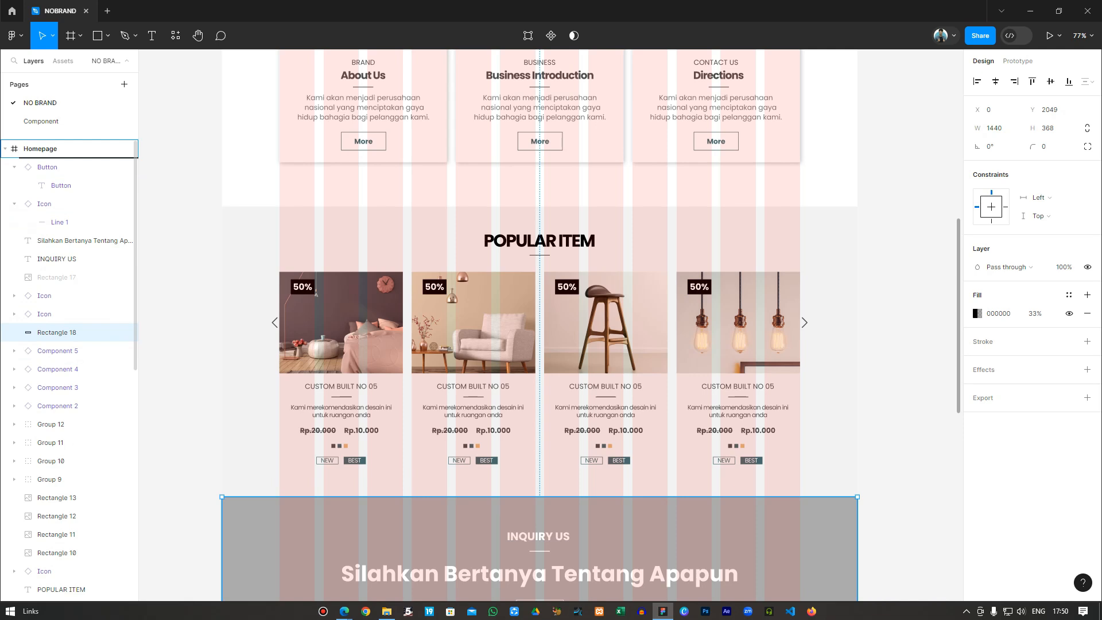
pyautogui.moveTo(57, 332); pyautogui.dragTo(57, 158)
pyautogui.scroll(-3, 539, 345)
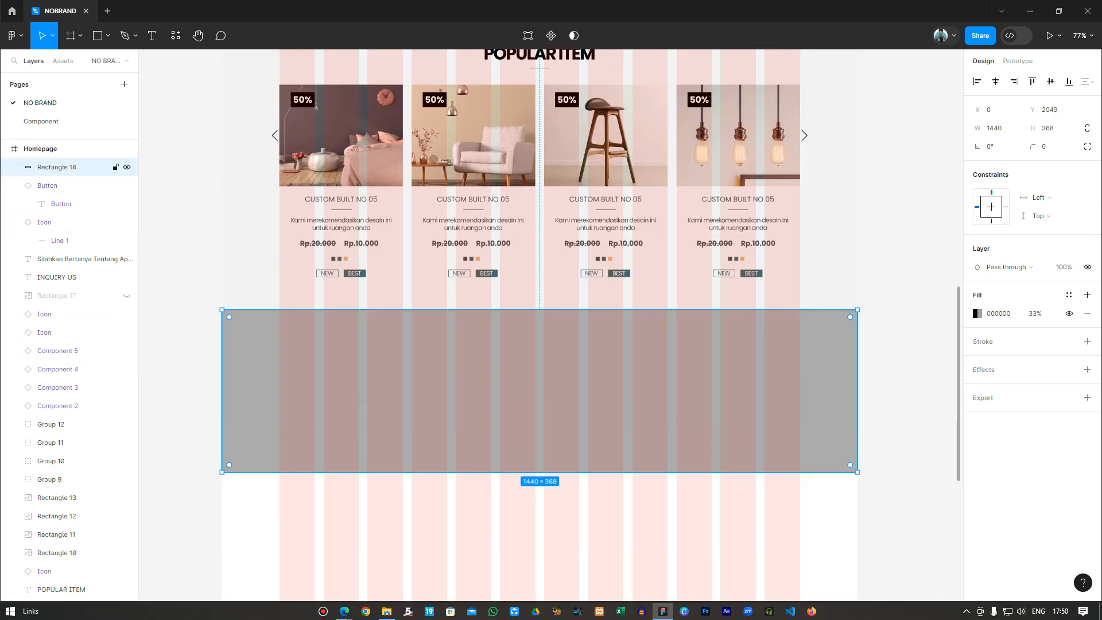
# Show the banner image again and place the overlay layer between the "INQUIRY US" text and Rectangle 17
pyautogui.scroll(-2, 69, 172)
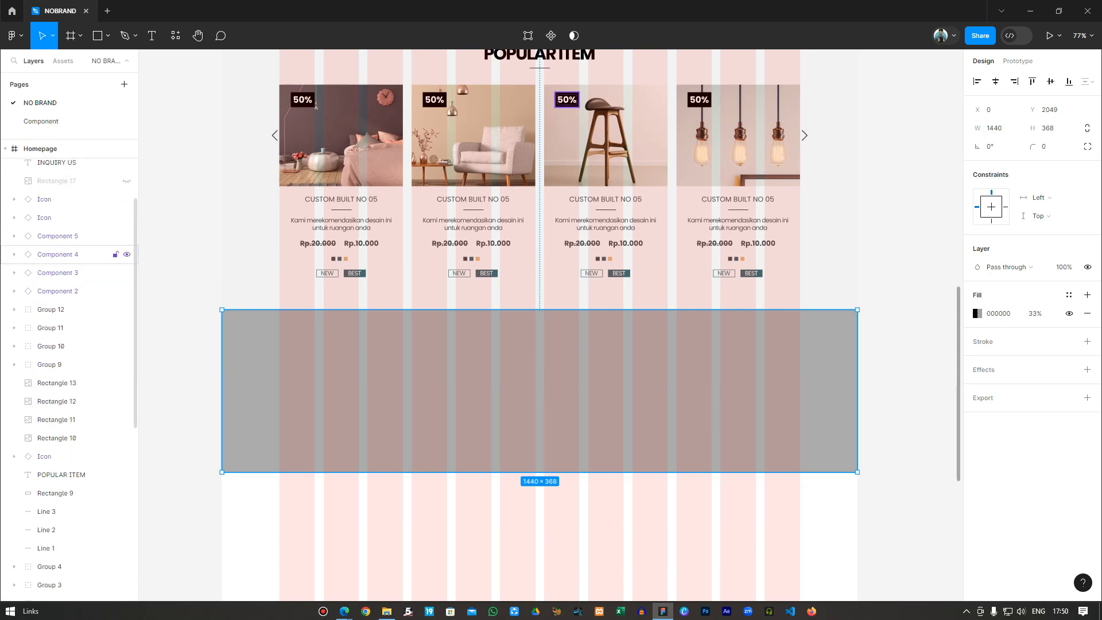
pyautogui.click(127, 181)
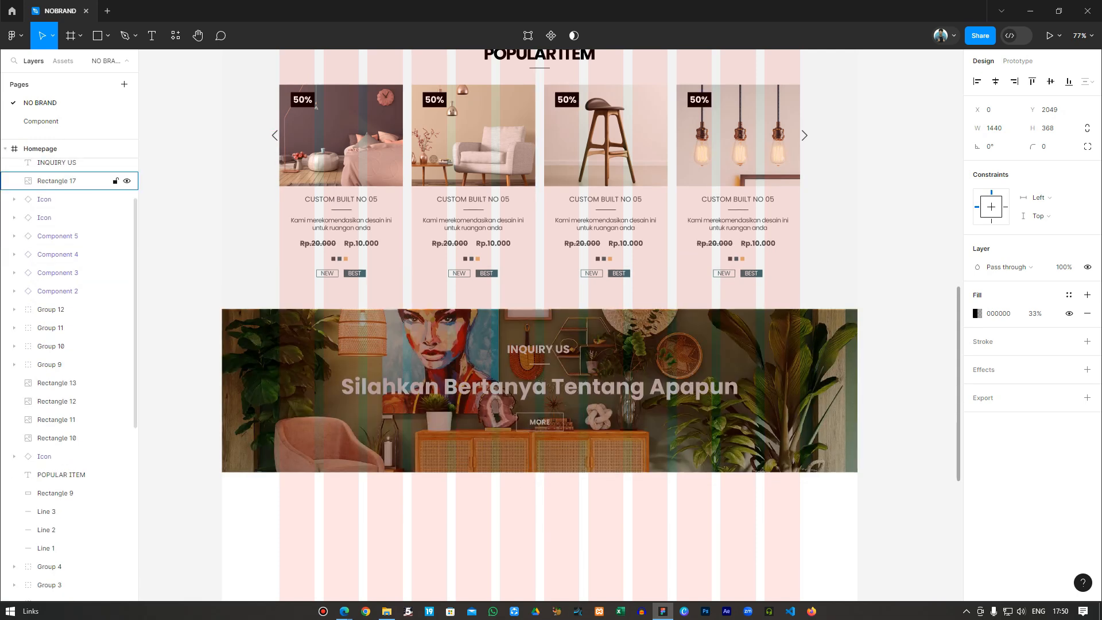
pyautogui.scroll(1, 274, 161)
pyautogui.scroll(2, 69, 215)
pyautogui.moveTo(64, 167); pyautogui.dragTo(63, 284)
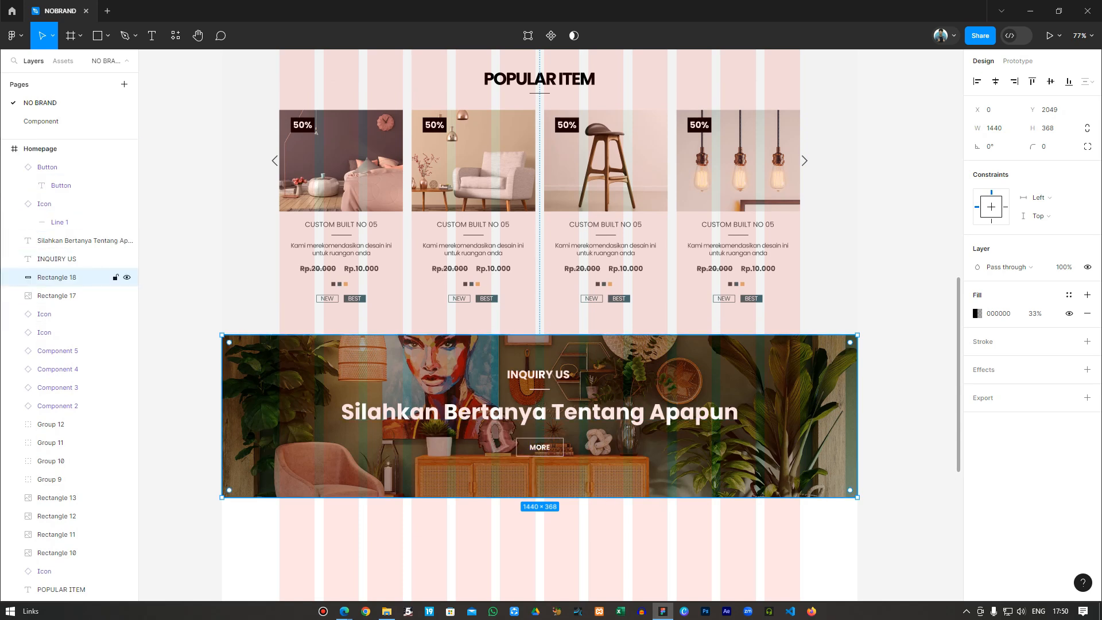
# Change the overlay's fill to dark grey 393939 at 49% opacity and deselect it
pyautogui.scroll(-1, 540, 344)
pyautogui.click(978, 313)
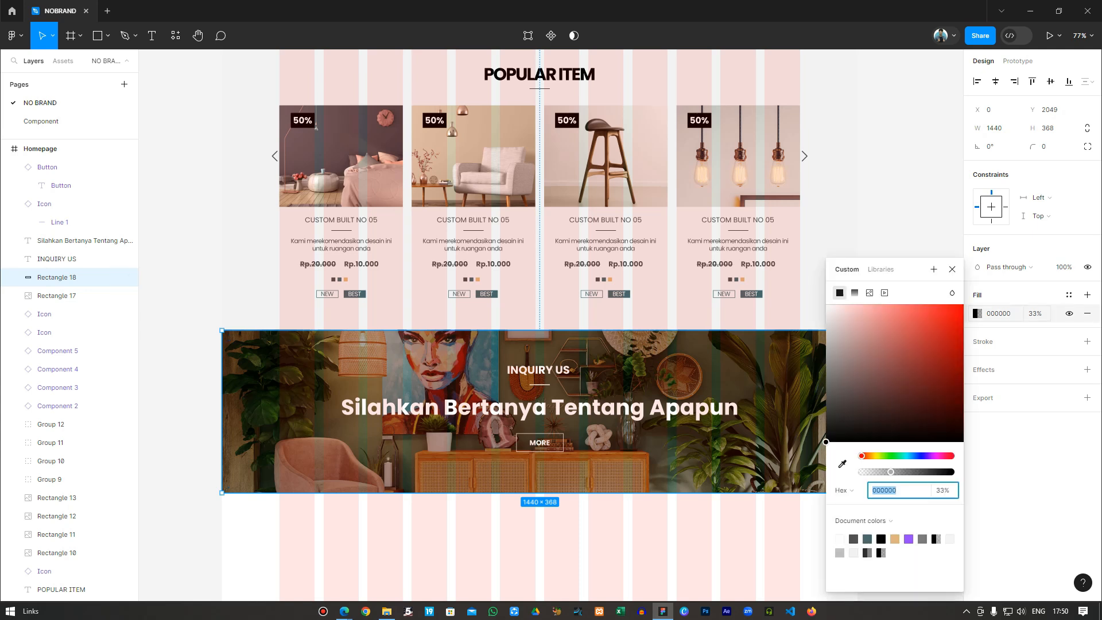
pyautogui.moveTo(826, 442); pyautogui.dragTo(827, 411)
pyautogui.moveTo(890, 472)
pyautogui.mouseDown()
pyautogui.moveTo(916, 472)
pyautogui.moveTo(885, 472)
pyautogui.moveTo(901, 472)
pyautogui.mouseUp()
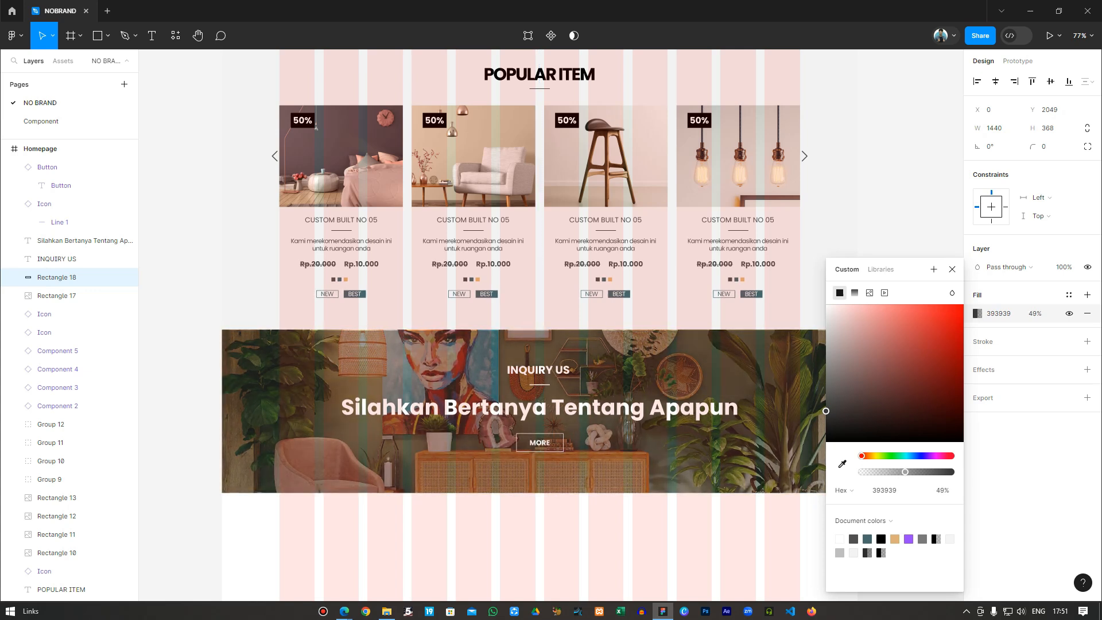
pyautogui.click(825, 238)
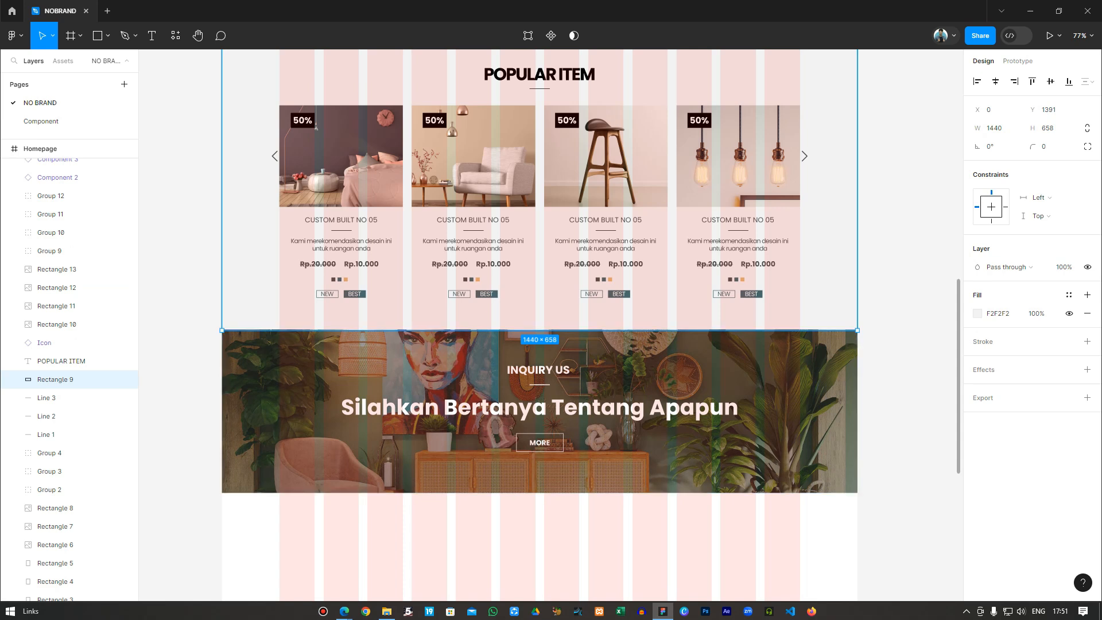
pyautogui.press('Escape')
# Hide the 12-column layout grid in the GRID12 grid style
pyautogui.scroll(-1, 540, 276)
pyautogui.click(1087, 426)
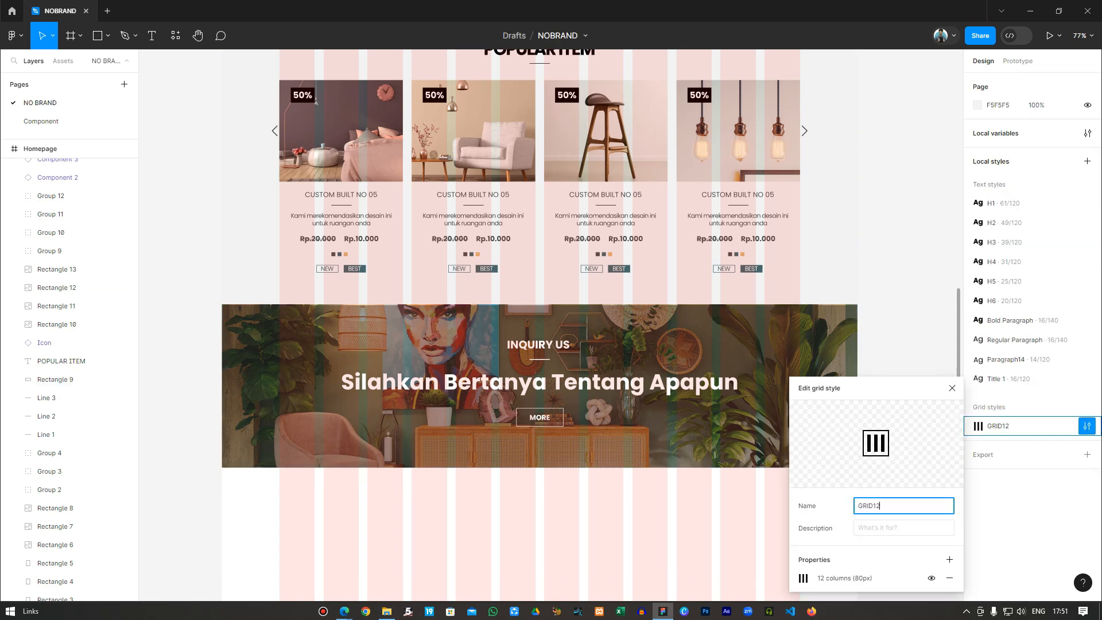
pyautogui.click(932, 579)
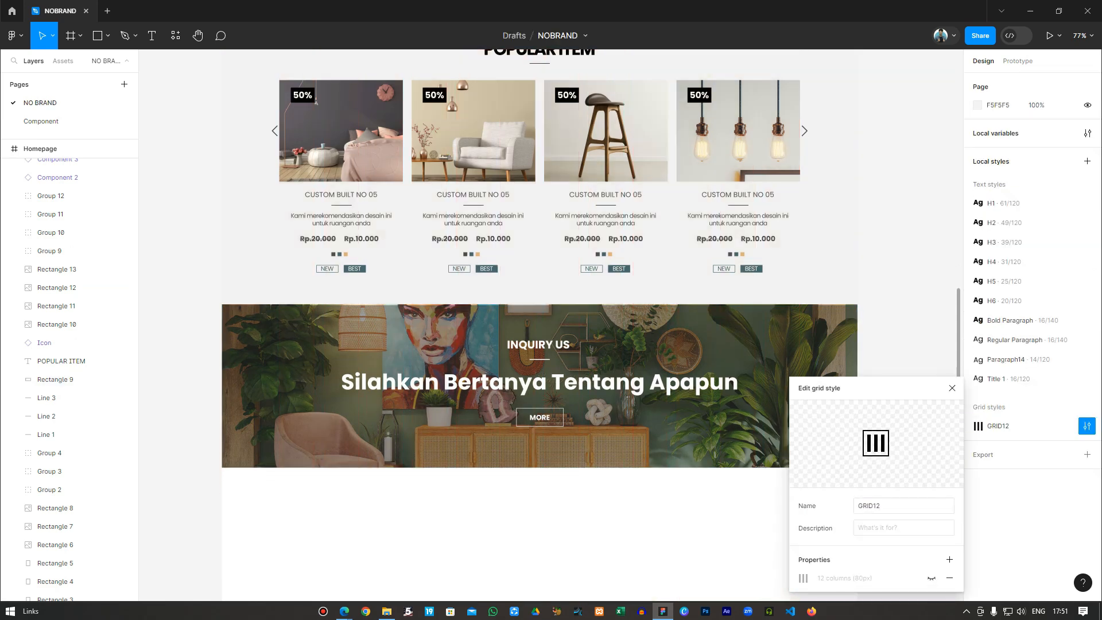
# Set the banner overlay's fill to 1A1A1A at 40% opacity and deselect it
pyautogui.scroll(1, 539, 322)
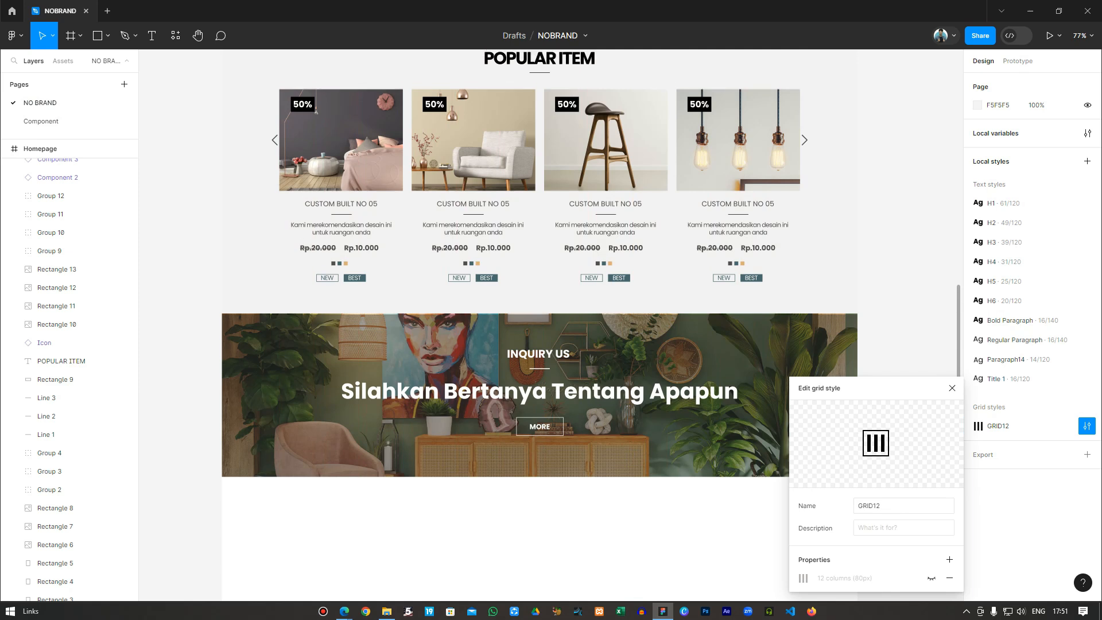
pyautogui.scroll(-5, 539, 321)
pyautogui.scroll(8, 539, 322)
pyautogui.scroll(-5, 539, 322)
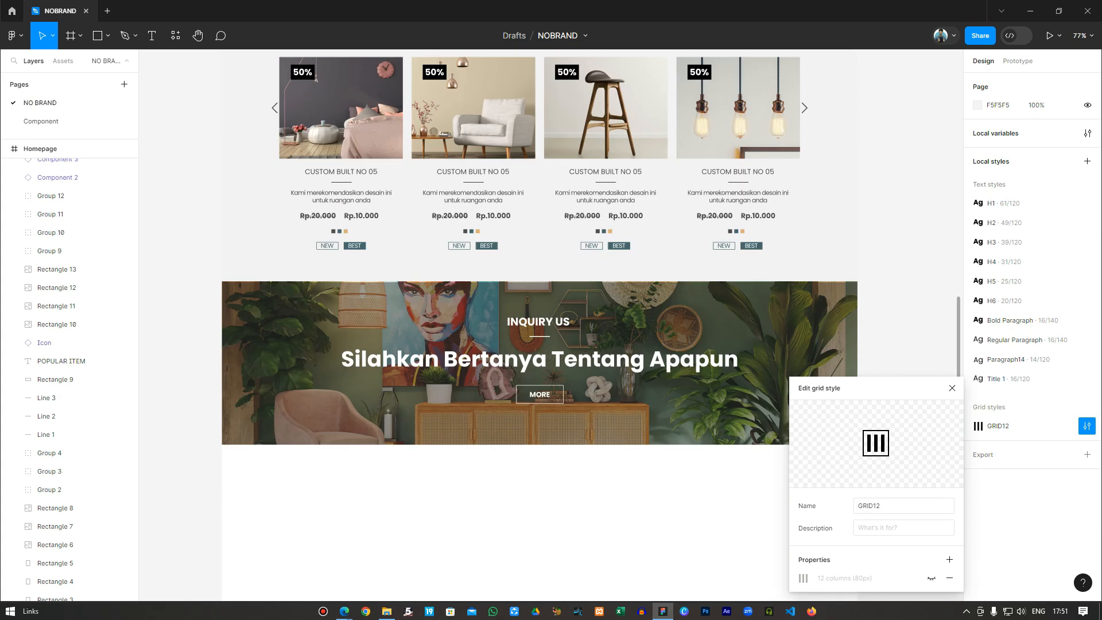
pyautogui.scroll(1, 540, 322)
pyautogui.click(540, 431)
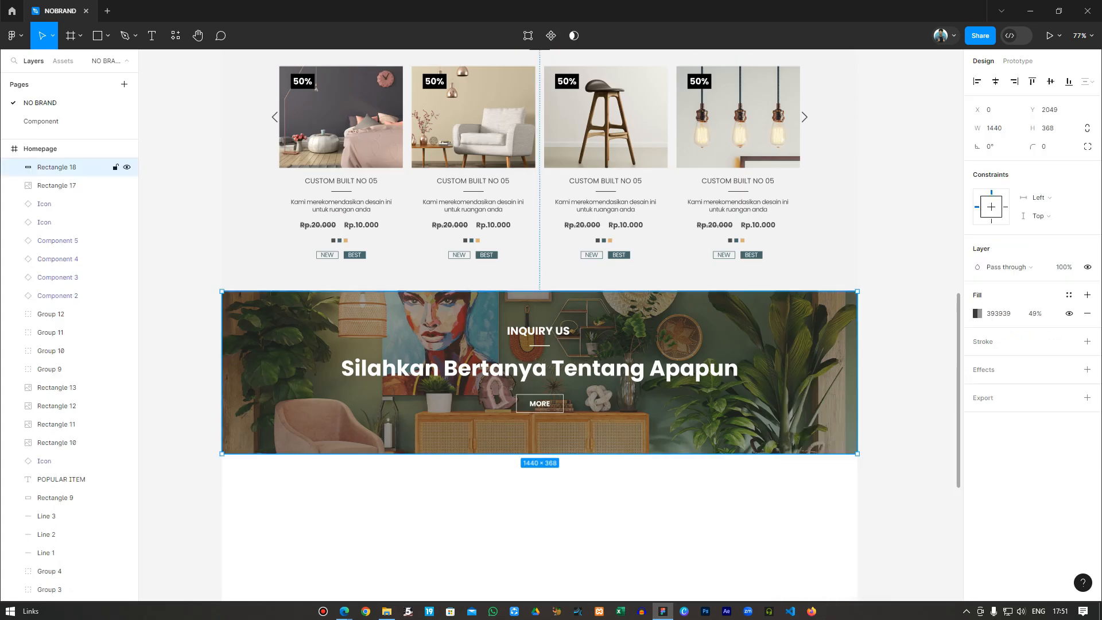
pyautogui.click(1069, 295)
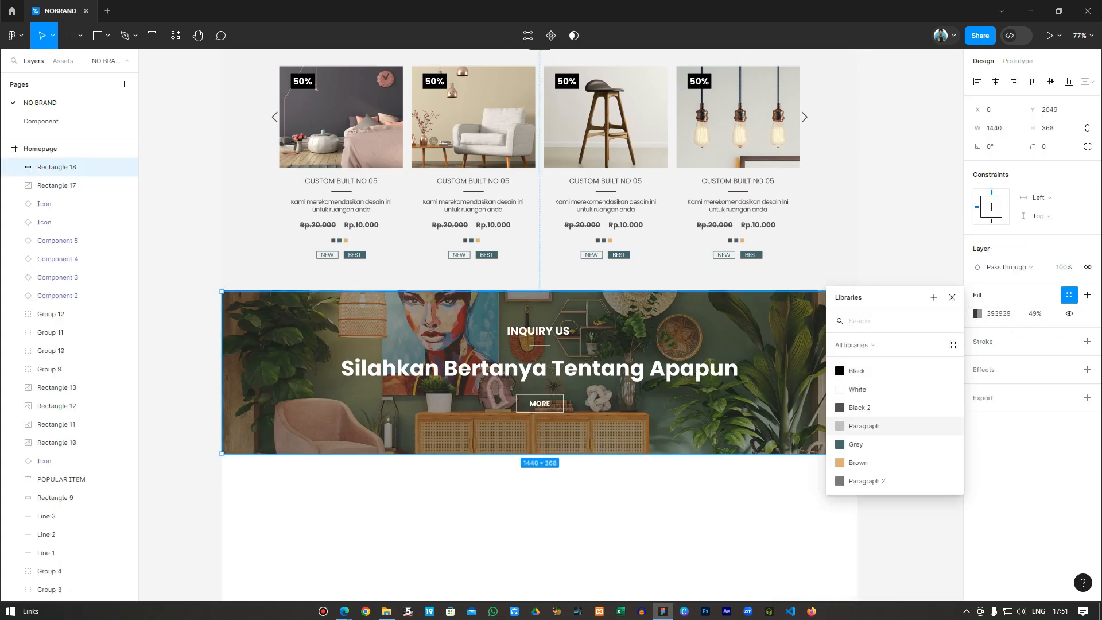
pyautogui.click(978, 313)
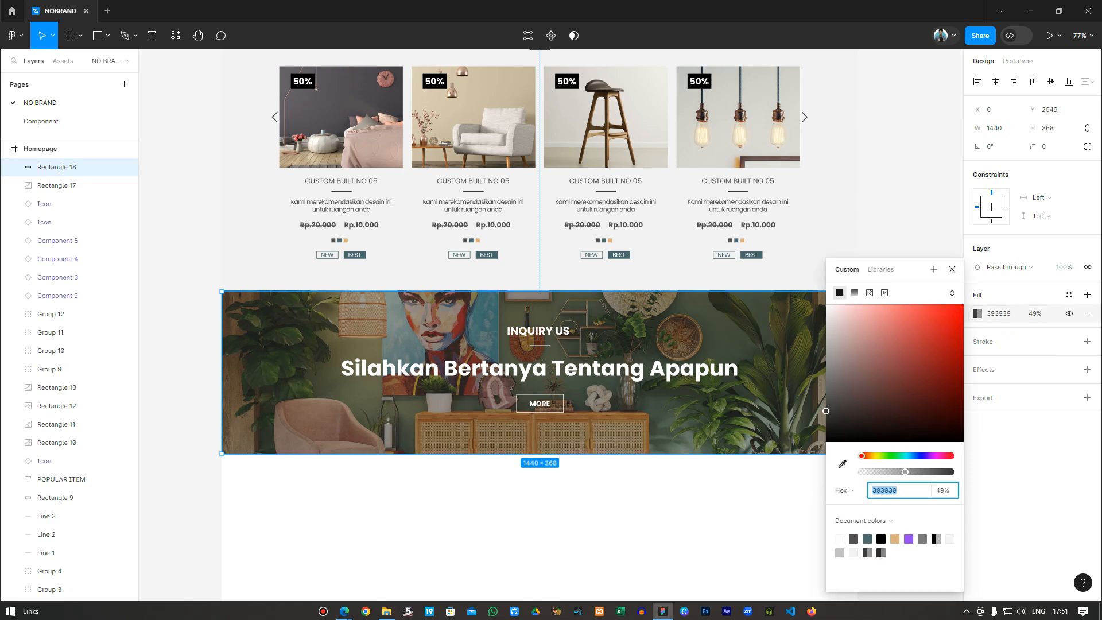
pyautogui.moveTo(826, 412); pyautogui.dragTo(826, 381)
pyautogui.moveTo(905, 472)
pyautogui.mouseDown()
pyautogui.moveTo(927, 472)
pyautogui.moveTo(897, 472)
pyautogui.mouseUp()
pyautogui.click(826, 382)
pyautogui.moveTo(826, 382); pyautogui.dragTo(826, 429)
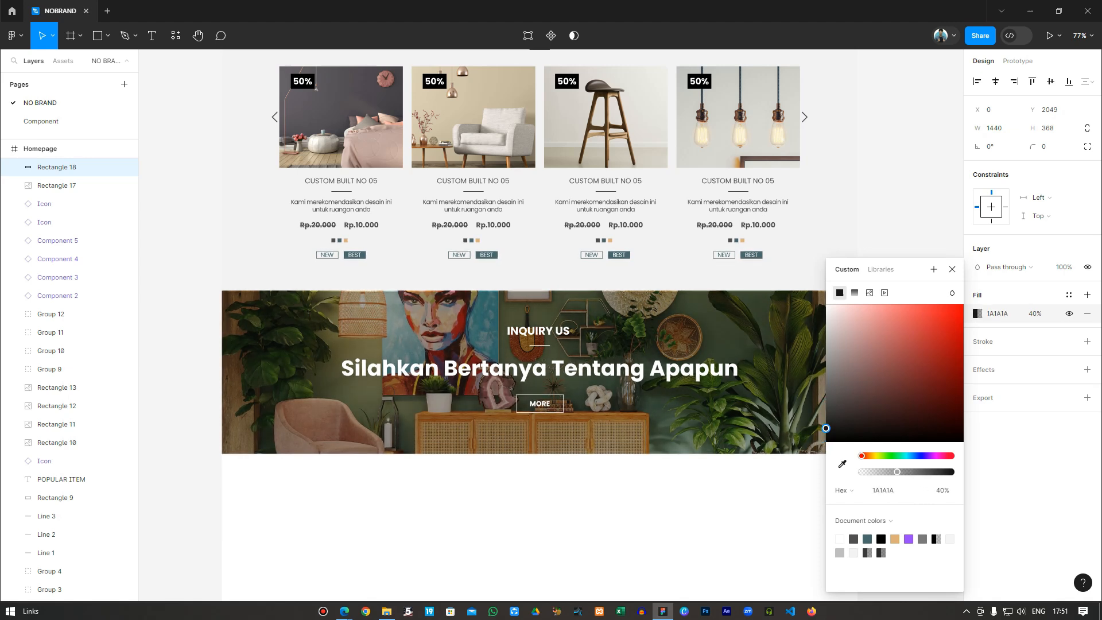
pyautogui.click(747, 505)
pyautogui.scroll(5, 747, 505)
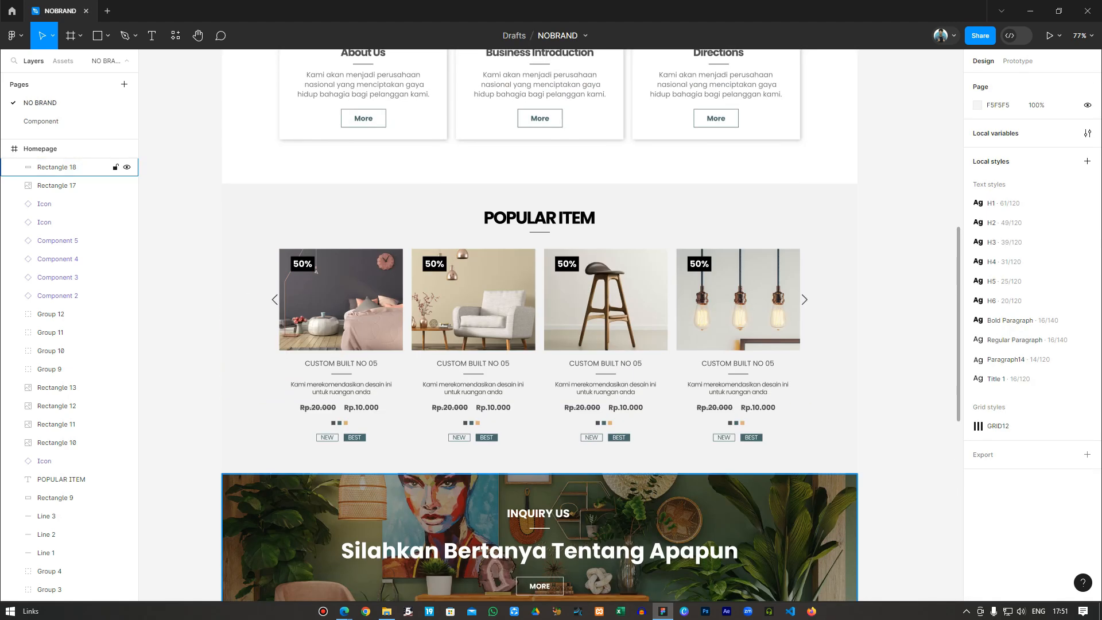
# Review the homepage from the header down to the "INQUIRY US" banner with the layout grid hidden
pyautogui.scroll(-10, 540, 325)
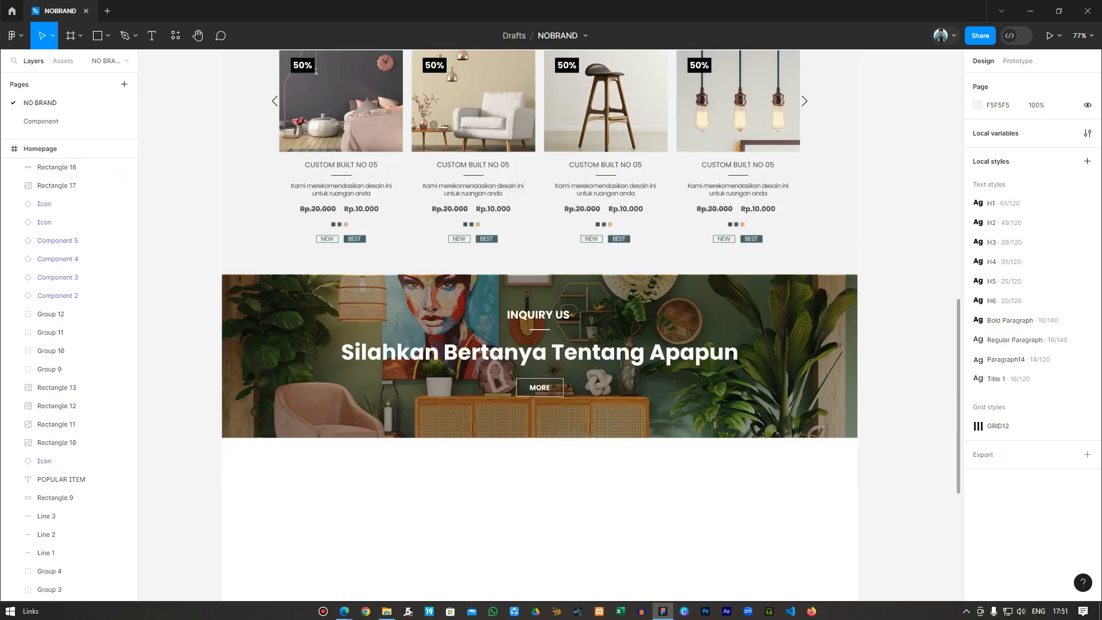
pyautogui.scroll(8, 540, 324)
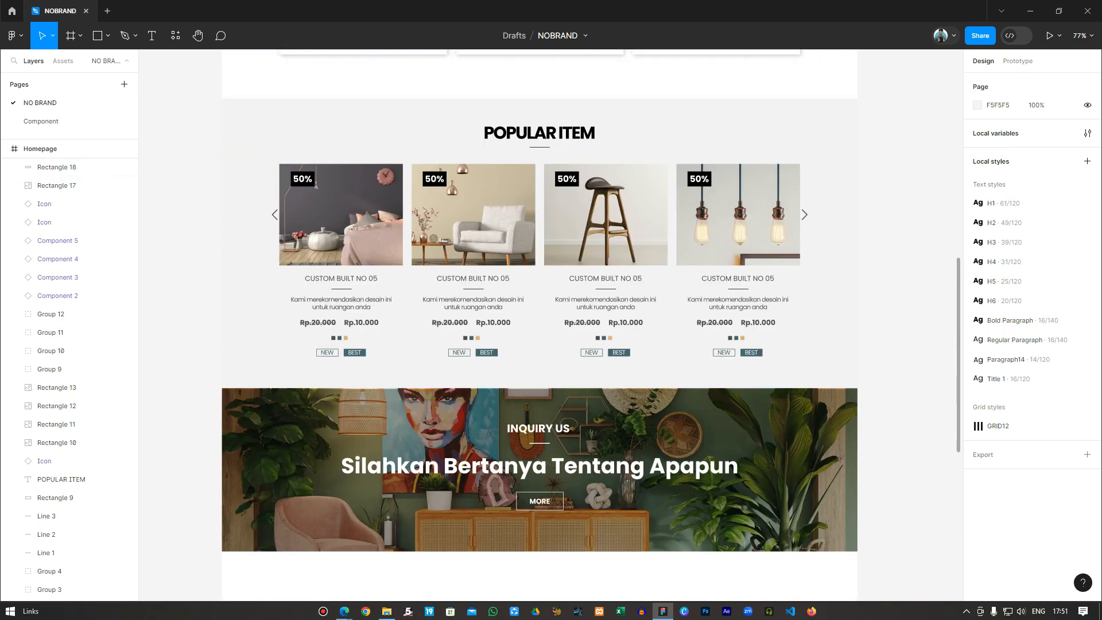
pyautogui.scroll(10, 540, 324)
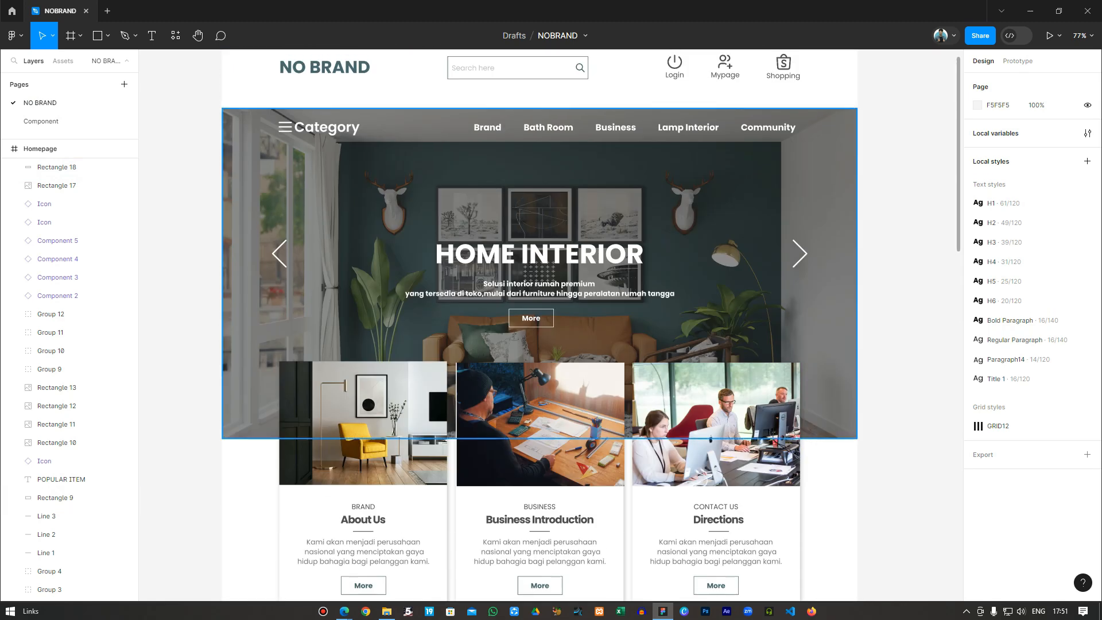
pyautogui.scroll(-10, 540, 324)
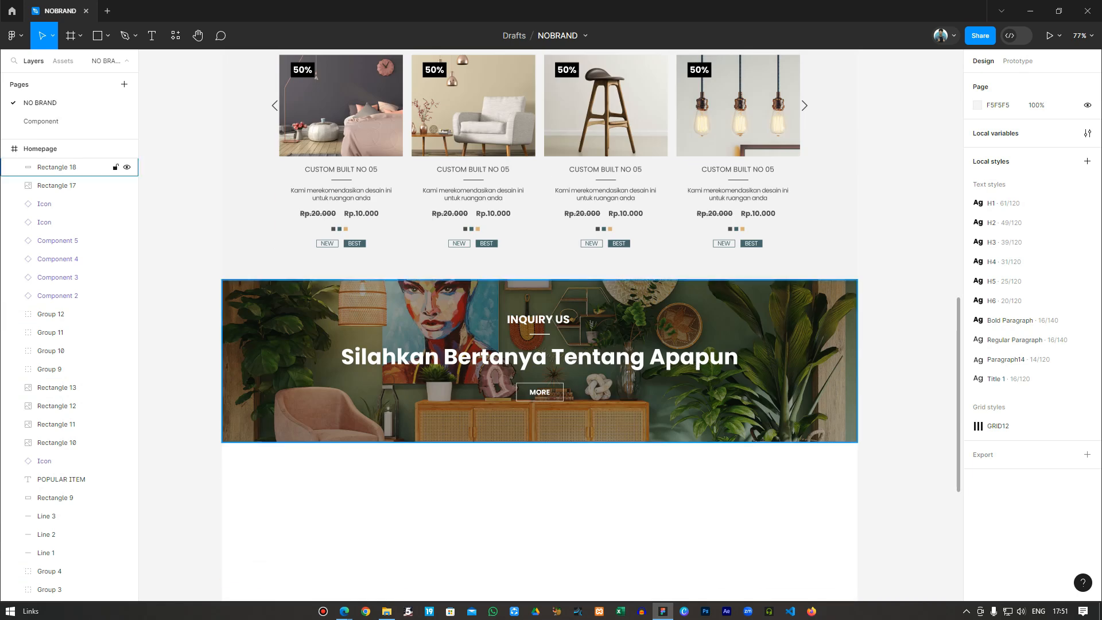
pyautogui.scroll(-1, 540, 324)
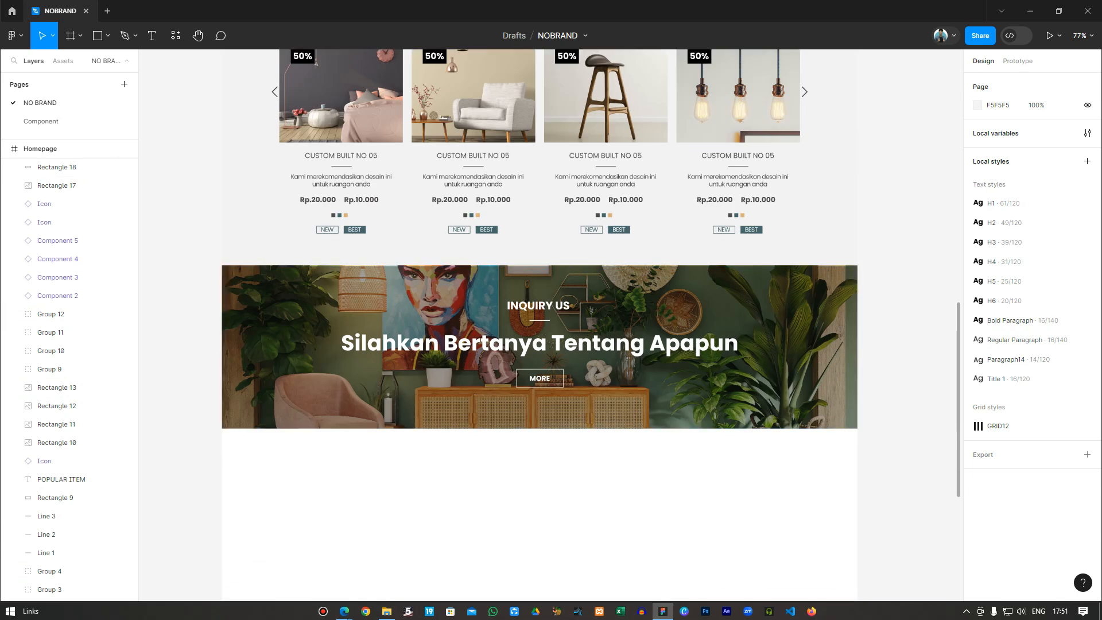
pyautogui.scroll(-3, 540, 325)
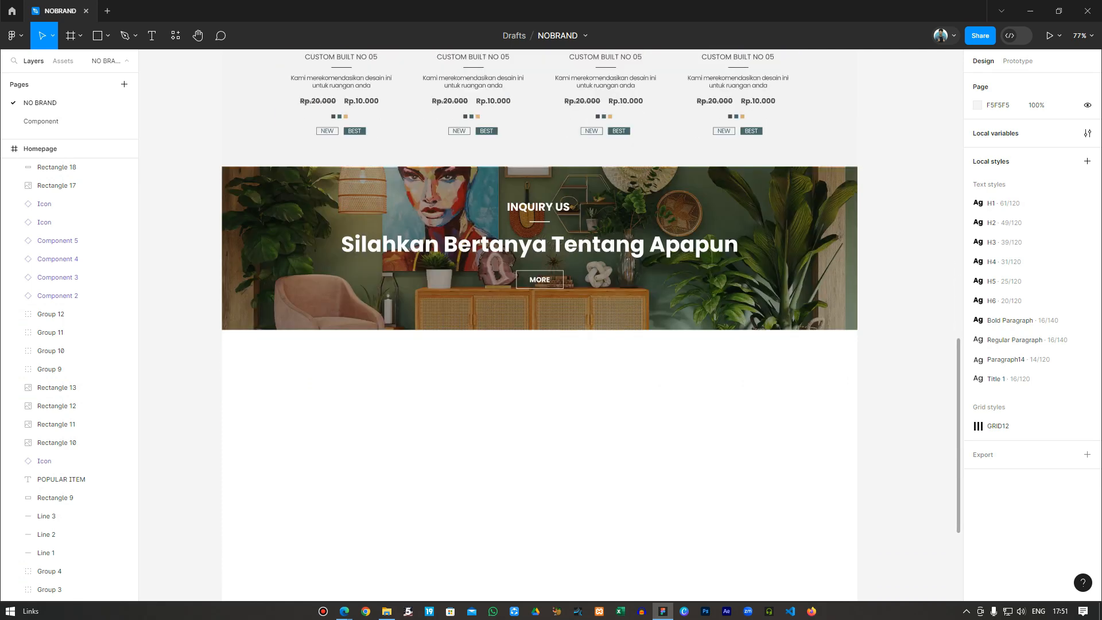
pyautogui.scroll(2, 540, 324)
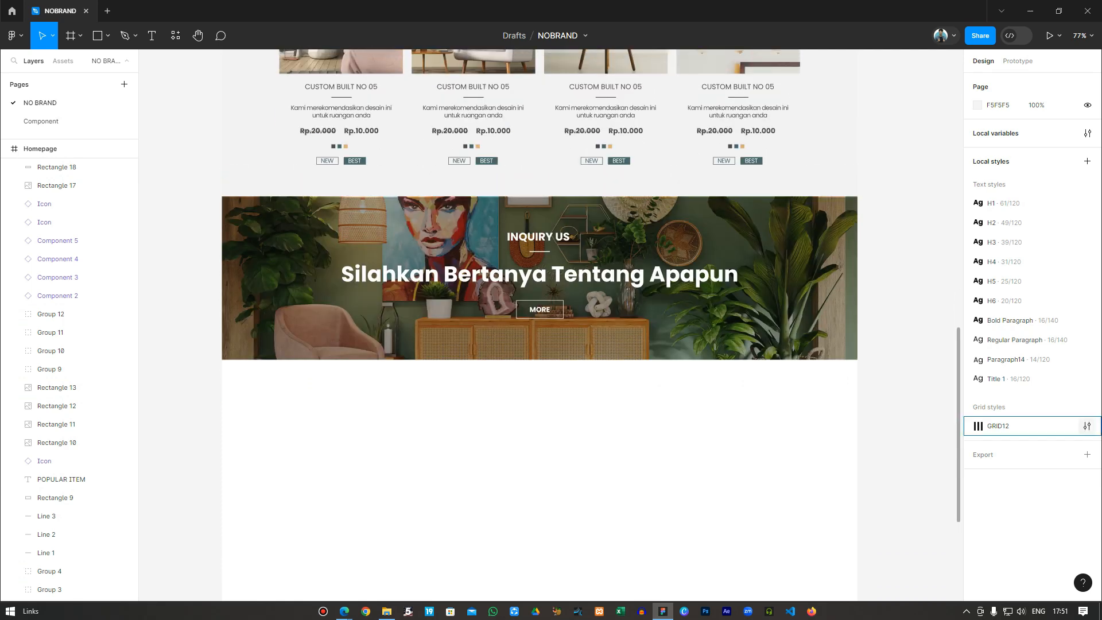
# Show the 12-column layout grid again in the GRID12 grid style
pyautogui.click(1087, 425)
pyautogui.click(932, 578)
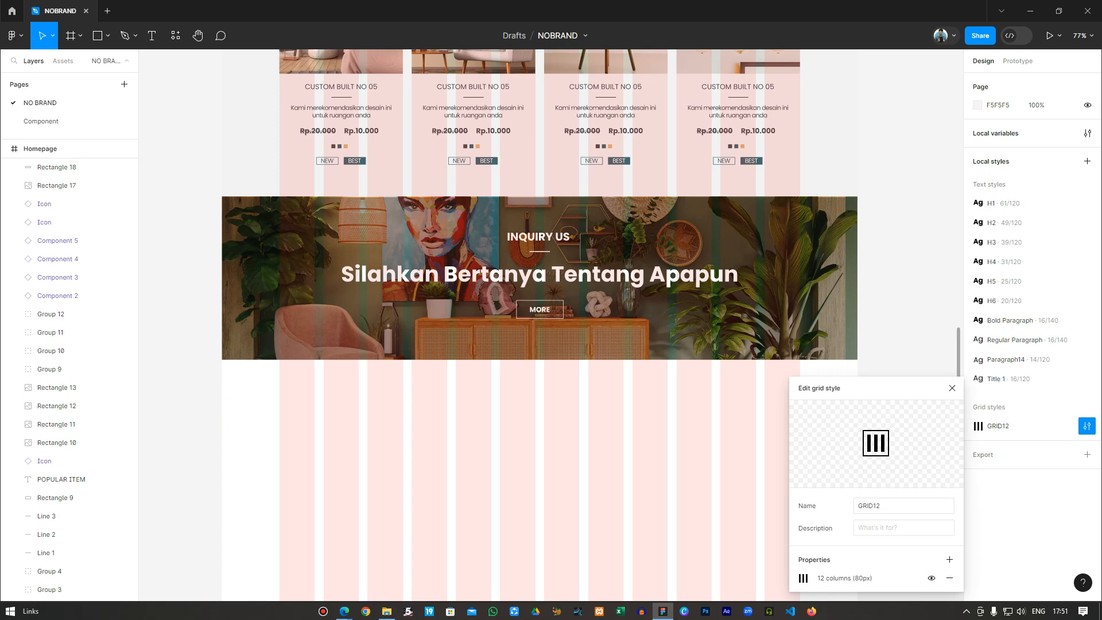
pyautogui.click(953, 389)
pyautogui.scroll(-2, 540, 325)
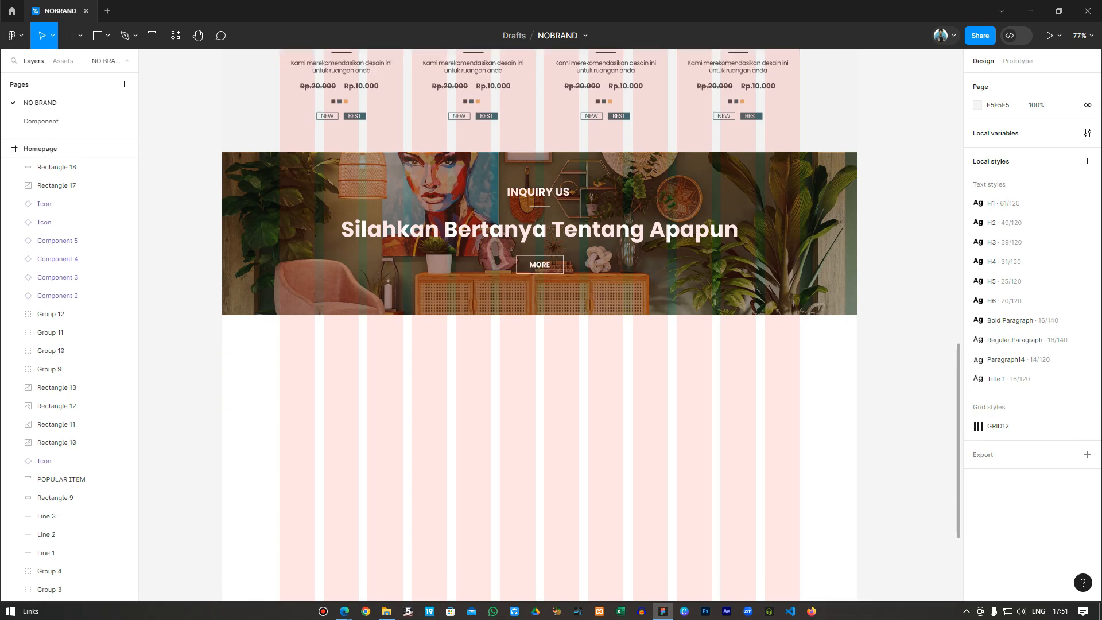
# Change the title of the second popular item, the armchair, to "CUSTOM BUILT NO 06"
pyautogui.scroll(10, 540, 324)
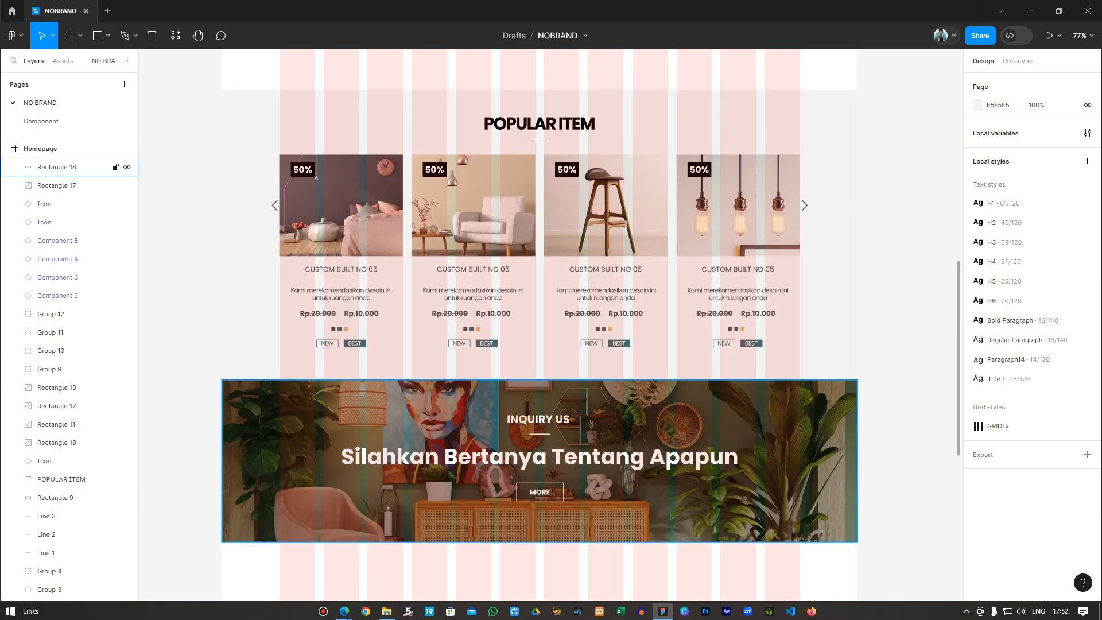
pyautogui.click(473, 306)
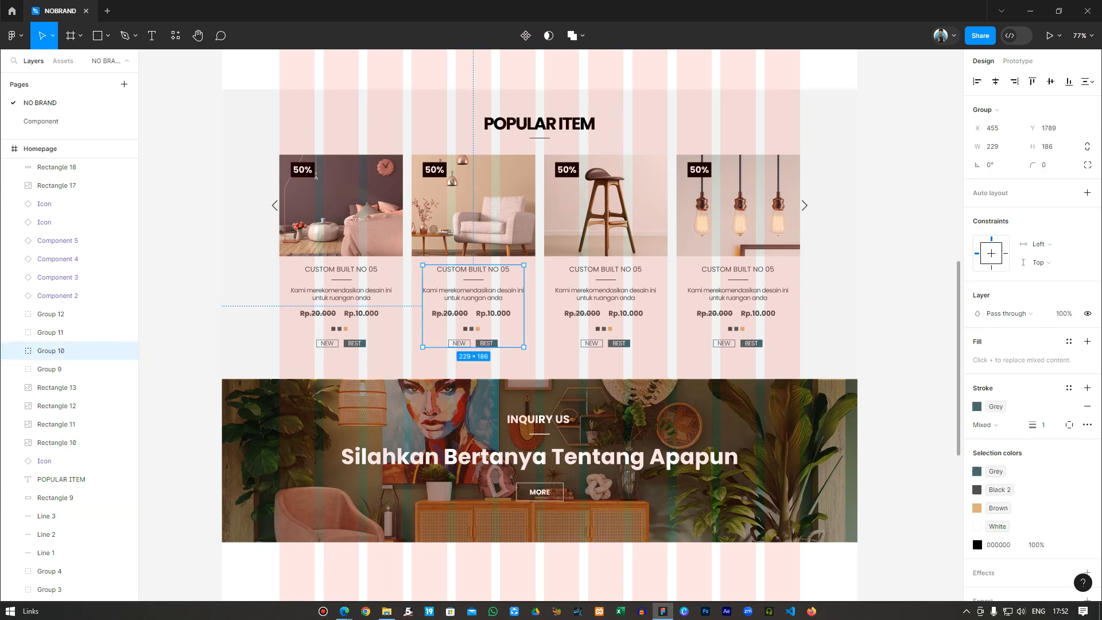
pyautogui.doubleClick(473, 269)
pyautogui.doubleClick(473, 269)
pyautogui.click(509, 270)
pyautogui.press('BackSpace')
pyautogui.write('6')
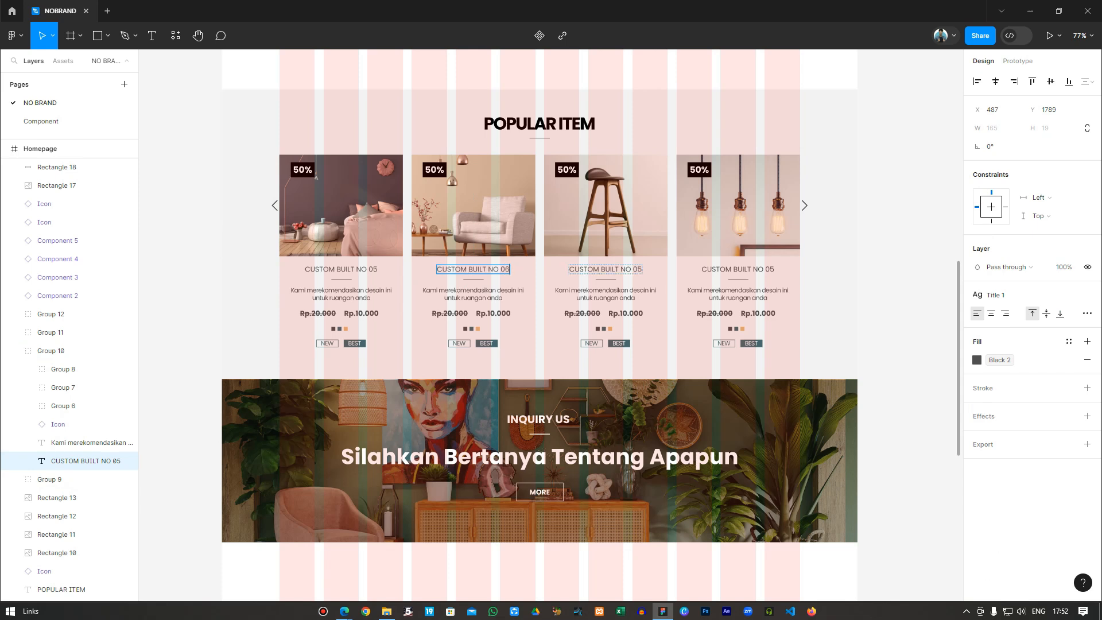
# Renumber the stool and pendant lamp titles as "CUSTOM BUILT NO 07" and "CUSTOM BUILT NO 08"
pyautogui.click(605, 269)
pyautogui.press('BackSpace')
pyautogui.write('7')
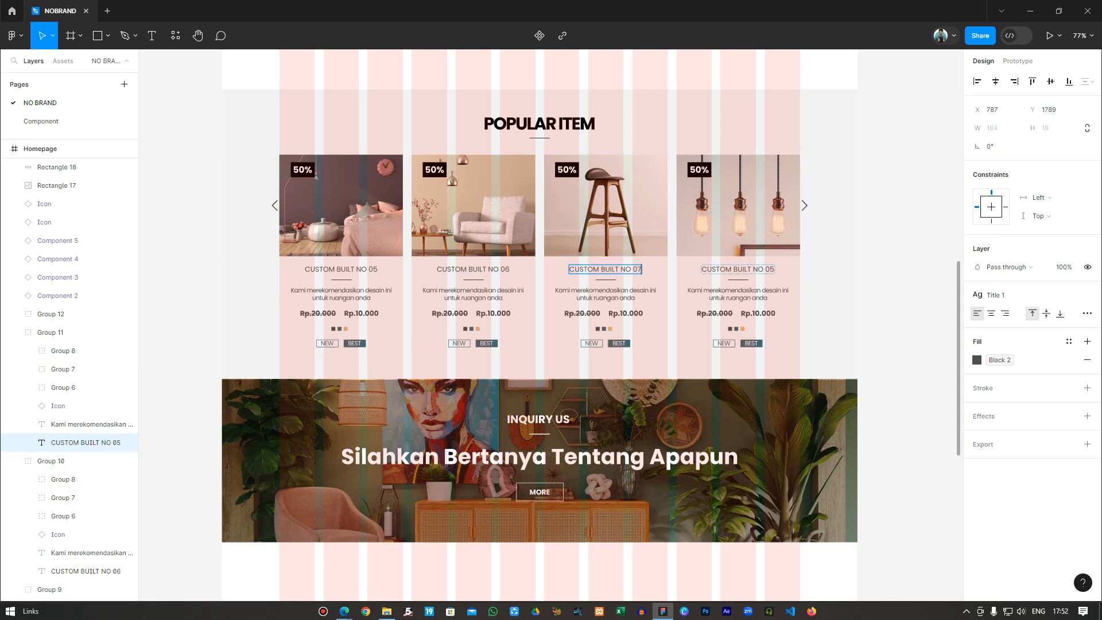
pyautogui.click(738, 270)
pyautogui.press('BackSpace')
pyautogui.write('8')
pyautogui.press('Escape')
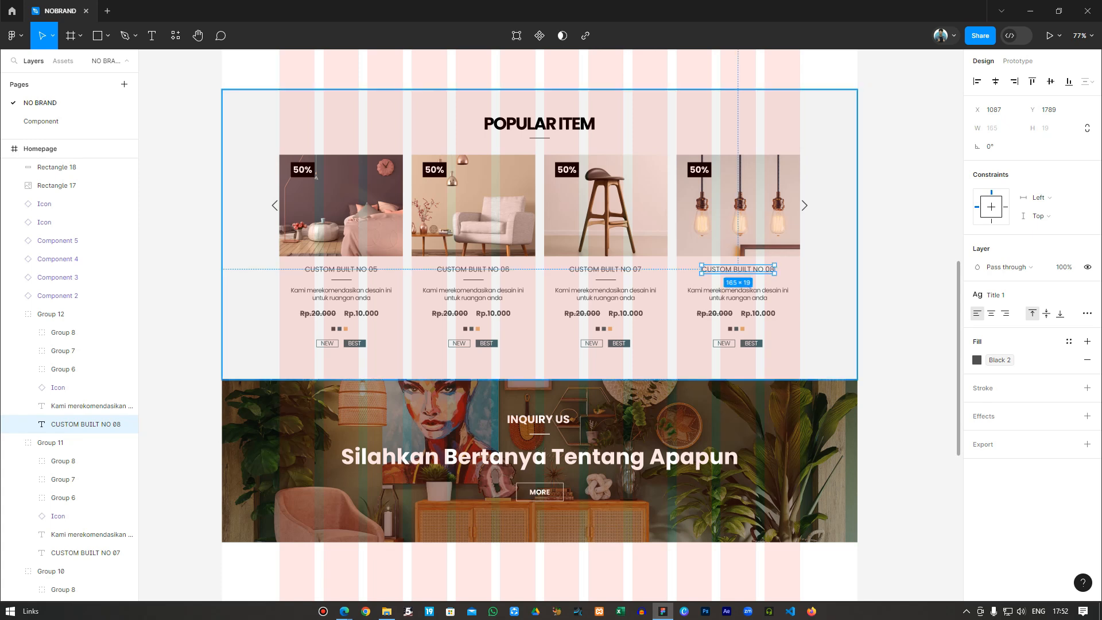
pyautogui.scroll(1, 540, 304)
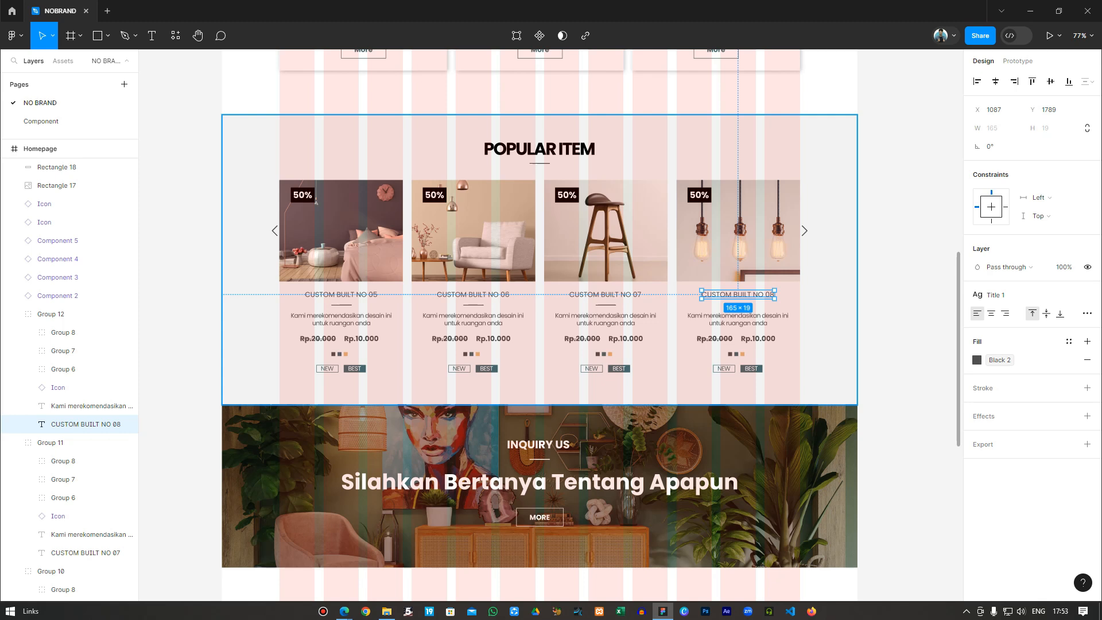
pyautogui.scroll(-10, 540, 319)
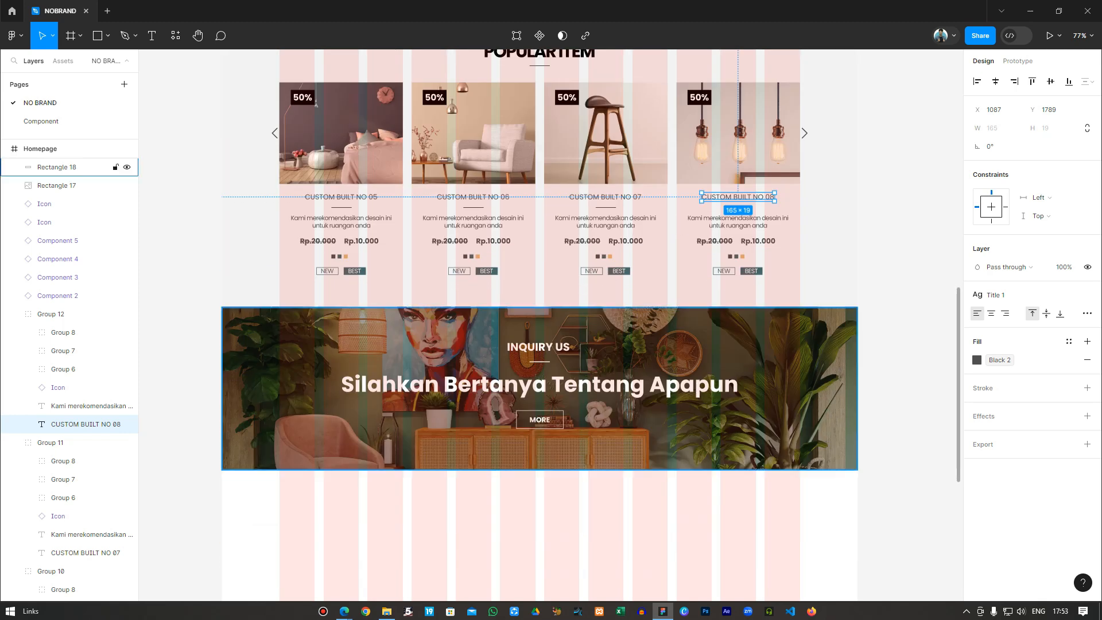
pyautogui.scroll(13, 603, 333)
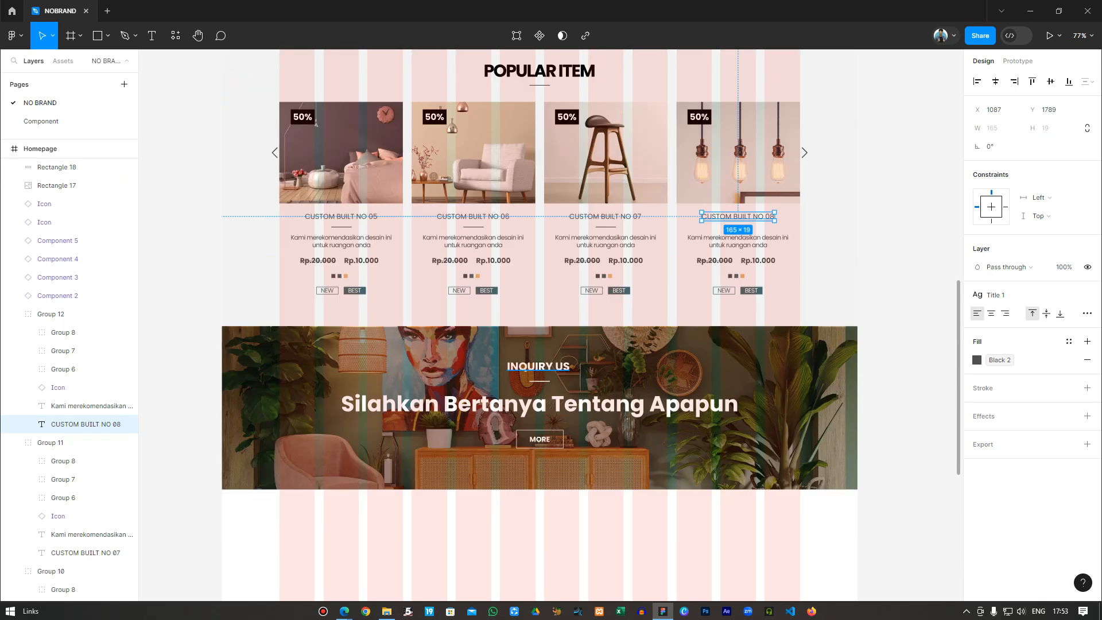
pyautogui.scroll(-2, 606, 356)
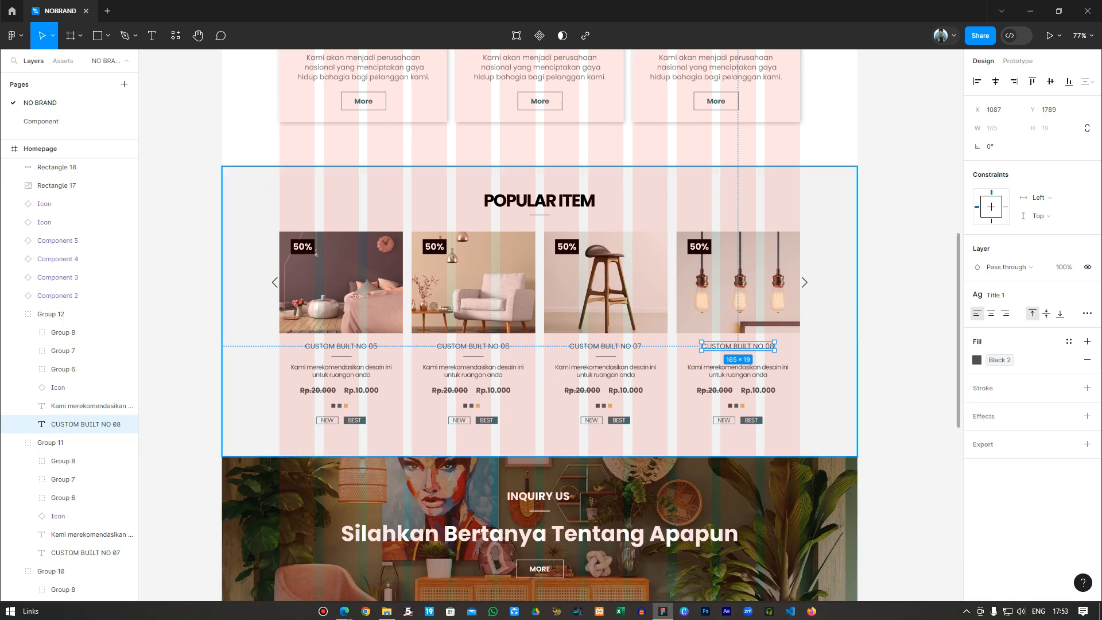
pyautogui.scroll(-4, 540, 322)
pyautogui.scroll(2, 540, 287)
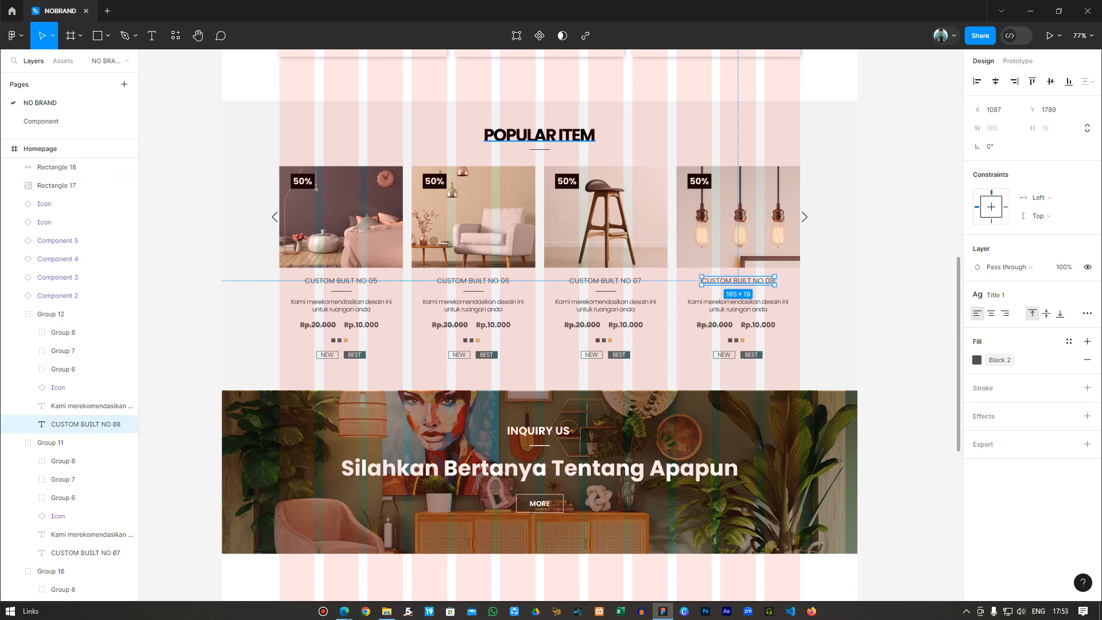
# Set the letter spacing of the H3 text style, used by the "POPULAR ITEM" heading, to -3%
pyautogui.click(539, 136)
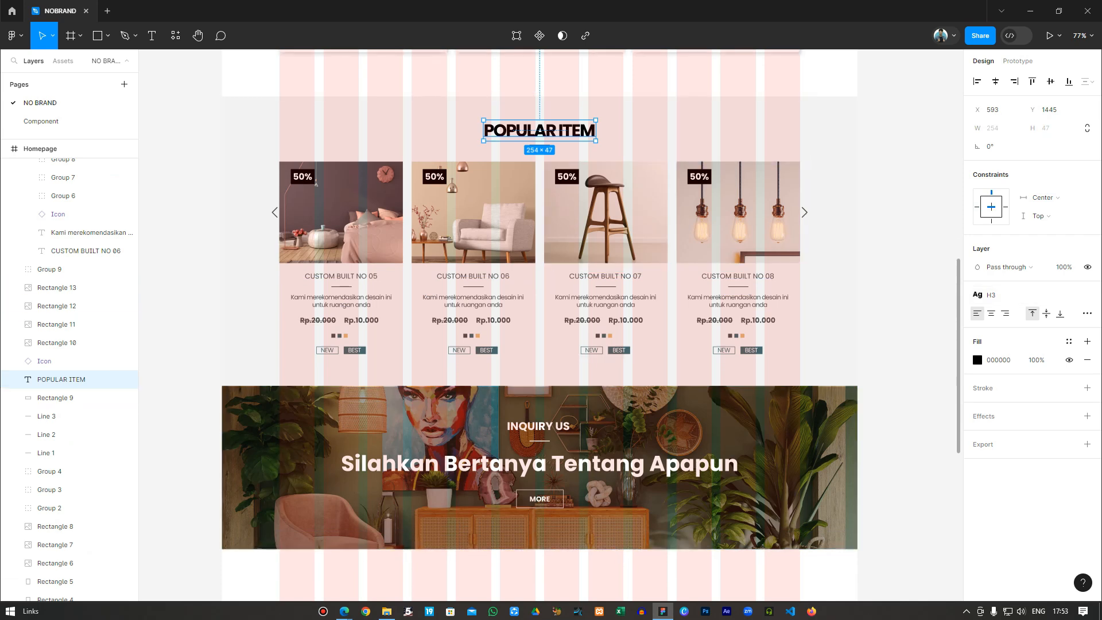
pyautogui.click(904, 339)
pyautogui.scroll(-1, 904, 339)
pyautogui.click(61, 379)
pyautogui.click(1011, 295)
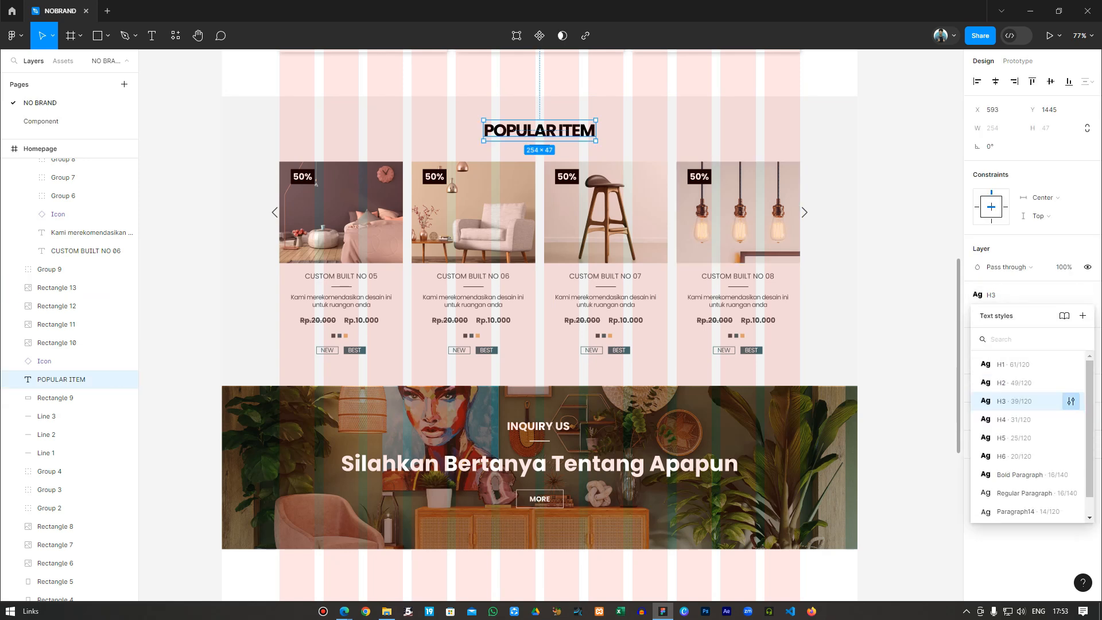
pyautogui.click(1072, 402)
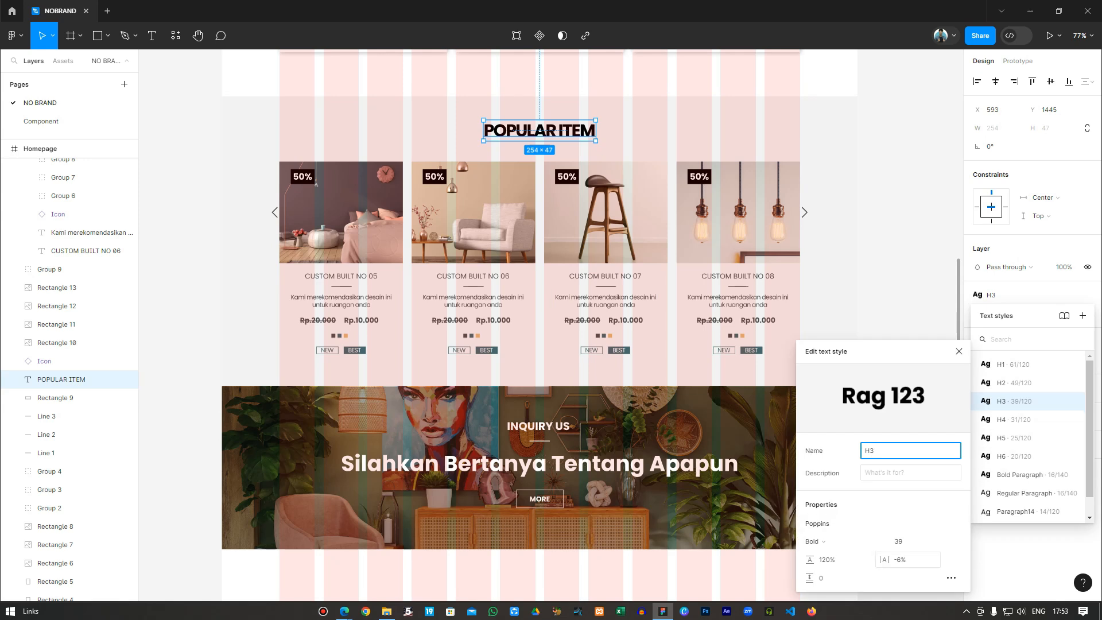
pyautogui.click(899, 561)
pyautogui.write('-3')
pyautogui.press('Return')
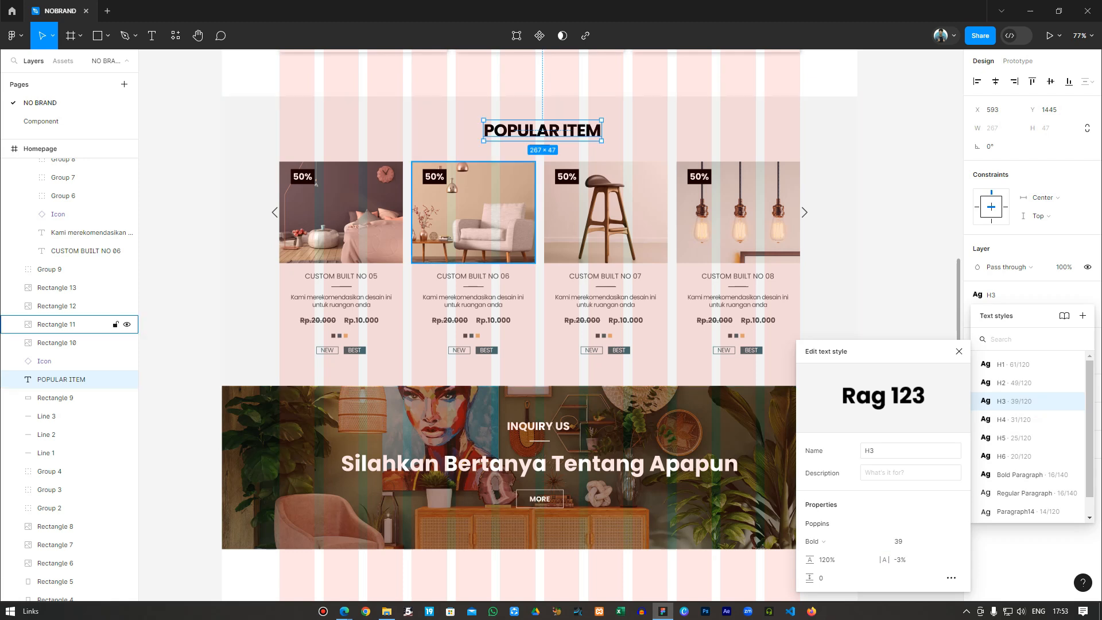
pyautogui.click(911, 212)
# Centre the "POPULAR ITEM" heading horizontally on the page and deselect it
pyautogui.click(61, 380)
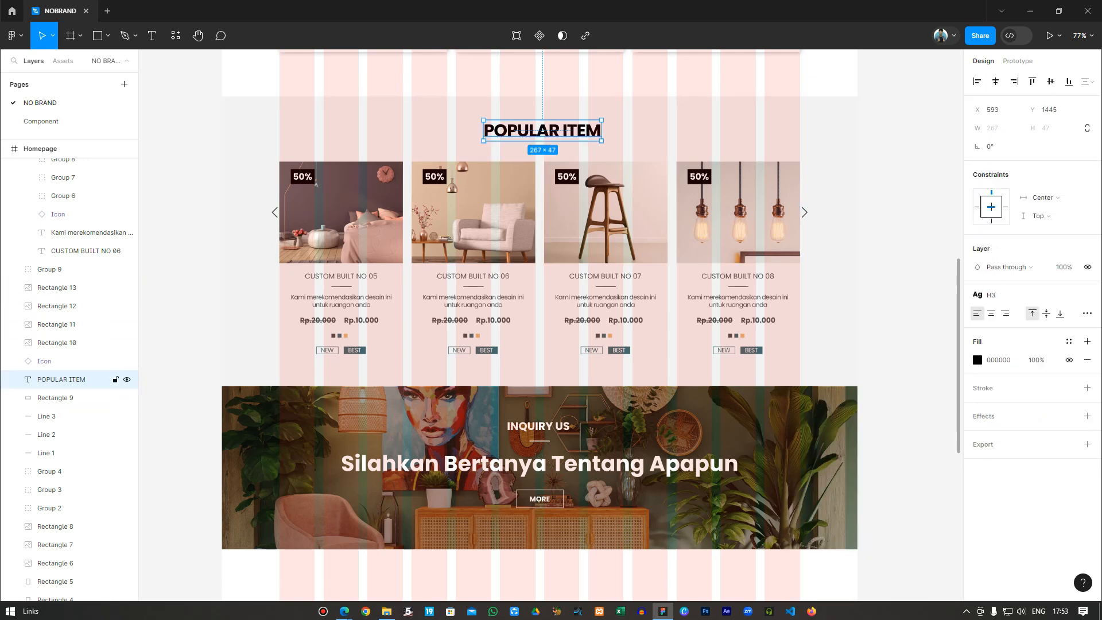
pyautogui.click(995, 81)
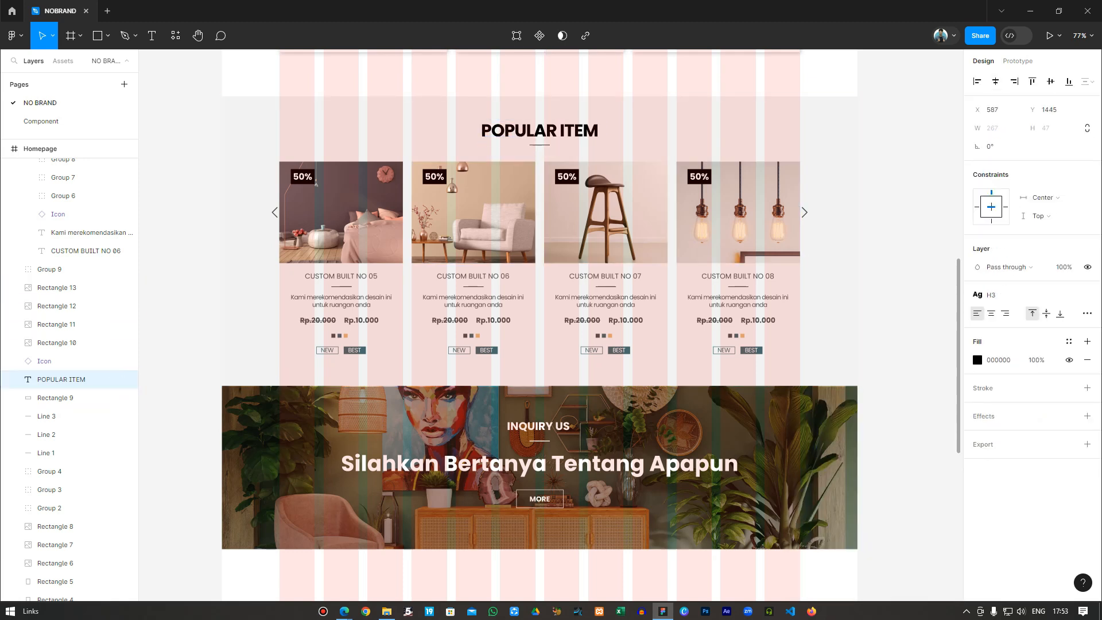
pyautogui.click(910, 206)
# Review the homepage sections from the header to the "INQUIRY US" banner against the column grid
pyautogui.scroll(-3, 910, 213)
pyautogui.scroll(4, 910, 213)
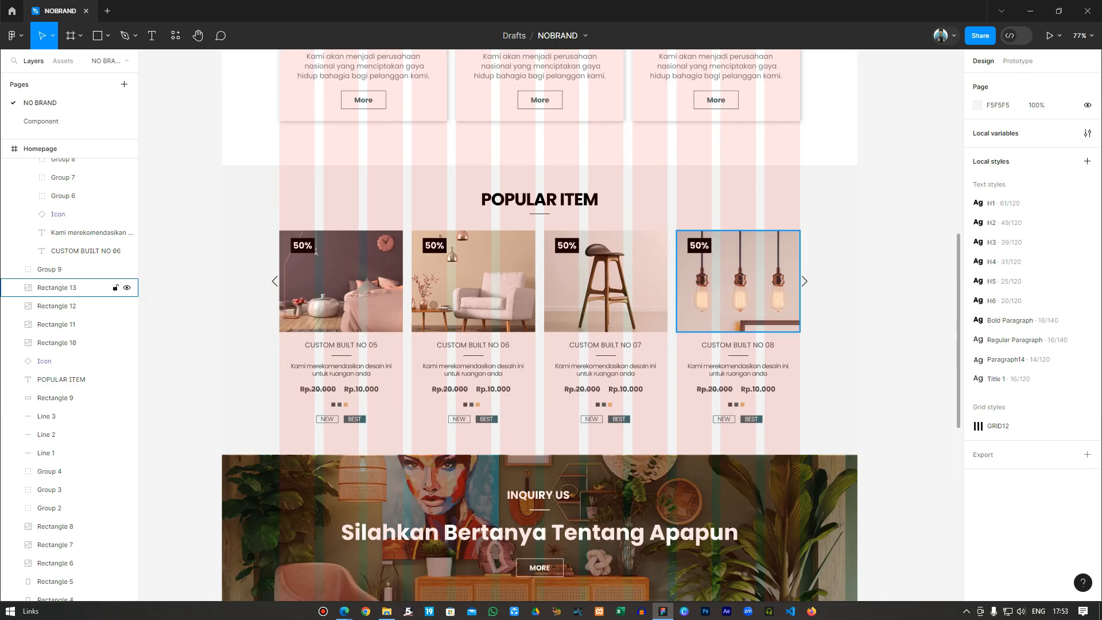
pyautogui.scroll(-3, 747, 304)
pyautogui.scroll(8, 746, 305)
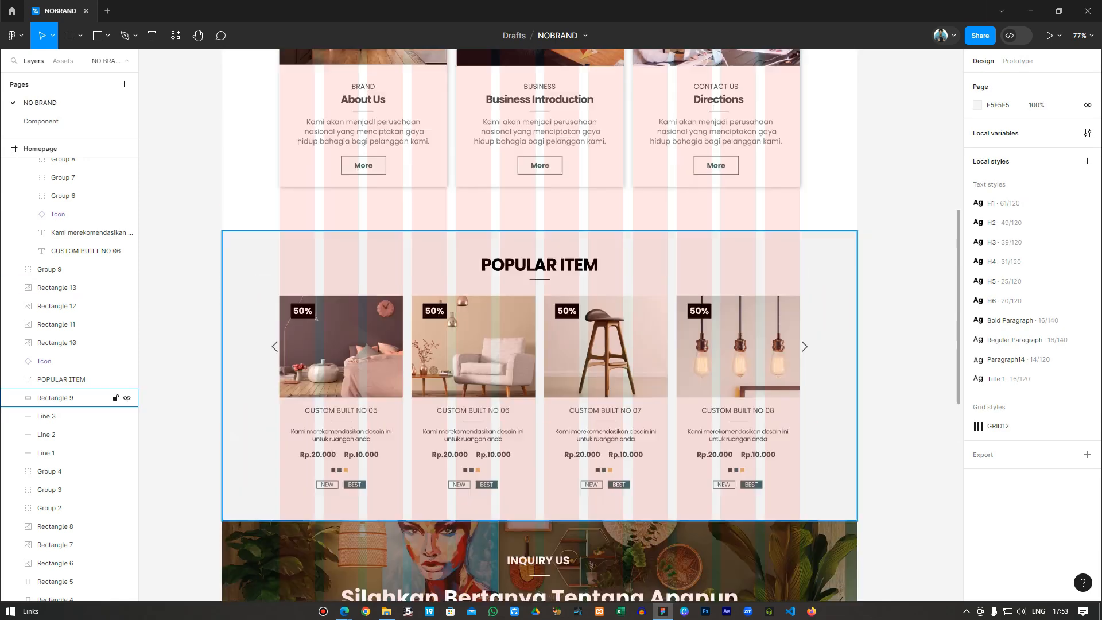
pyautogui.scroll(4, 747, 304)
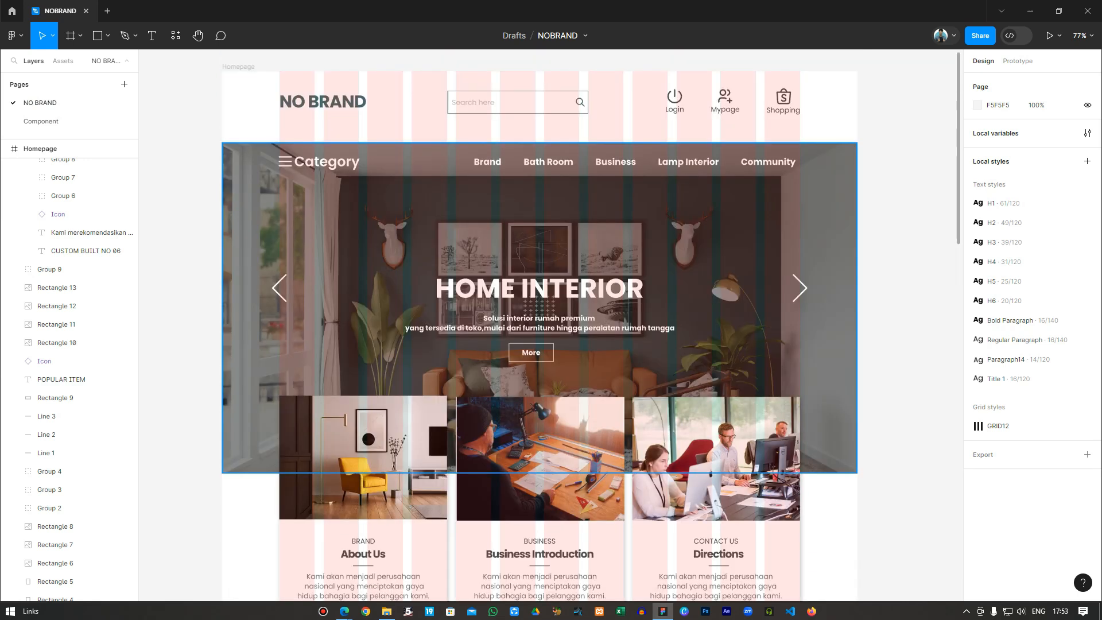
pyautogui.scroll(-1, 747, 304)
pyautogui.scroll(-8, 747, 304)
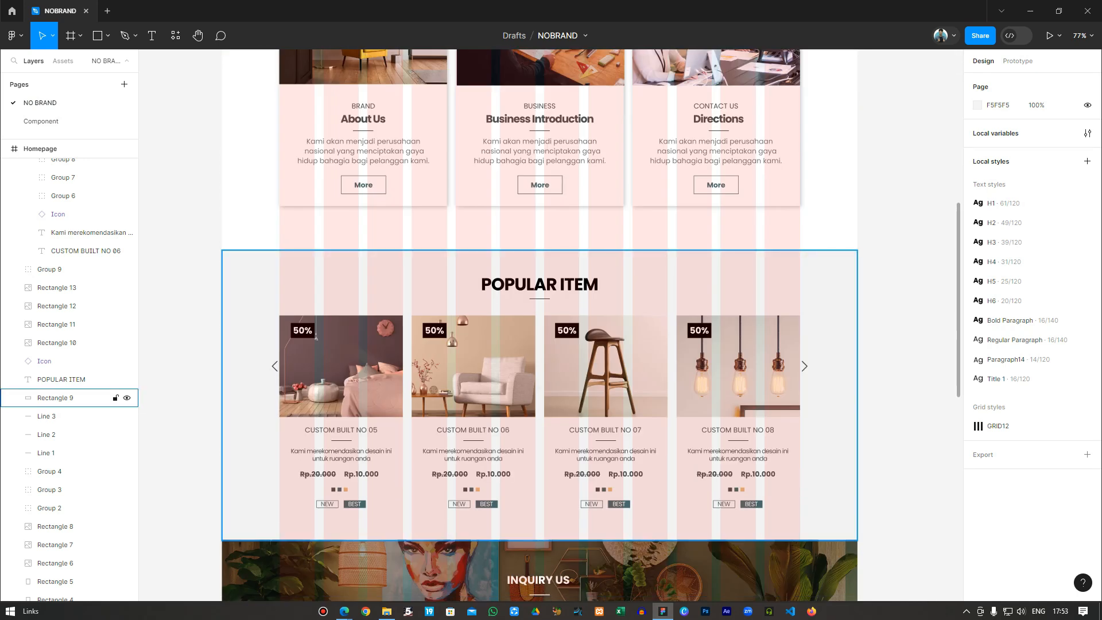
pyautogui.scroll(-5, 747, 304)
pyautogui.scroll(-2, 747, 305)
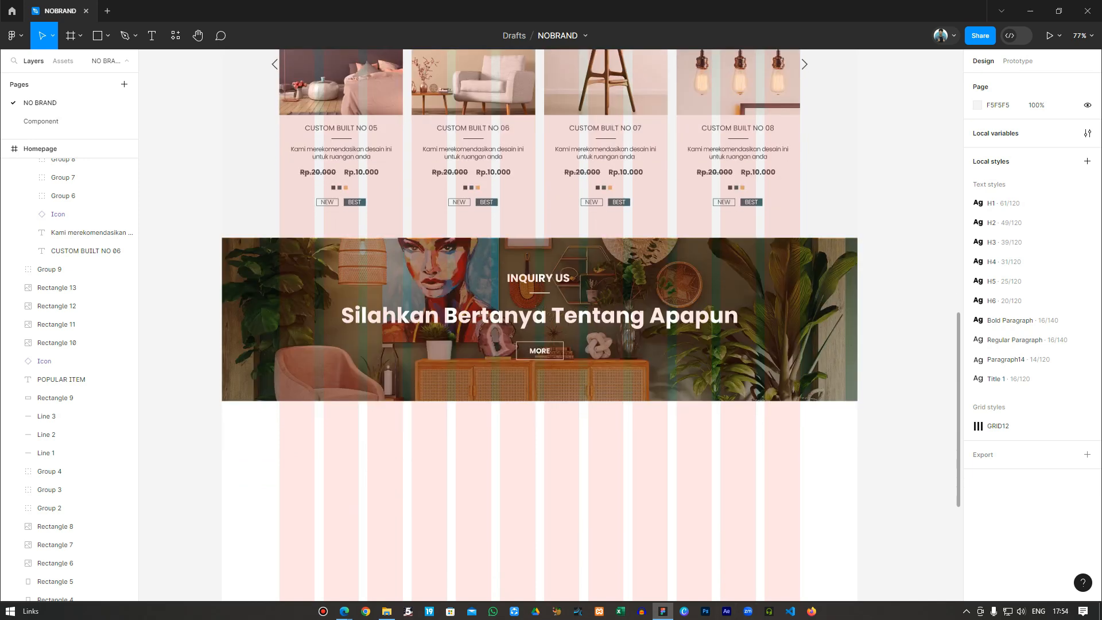
pyautogui.scroll(1, 591, 278)
pyautogui.scroll(1, 591, 278)
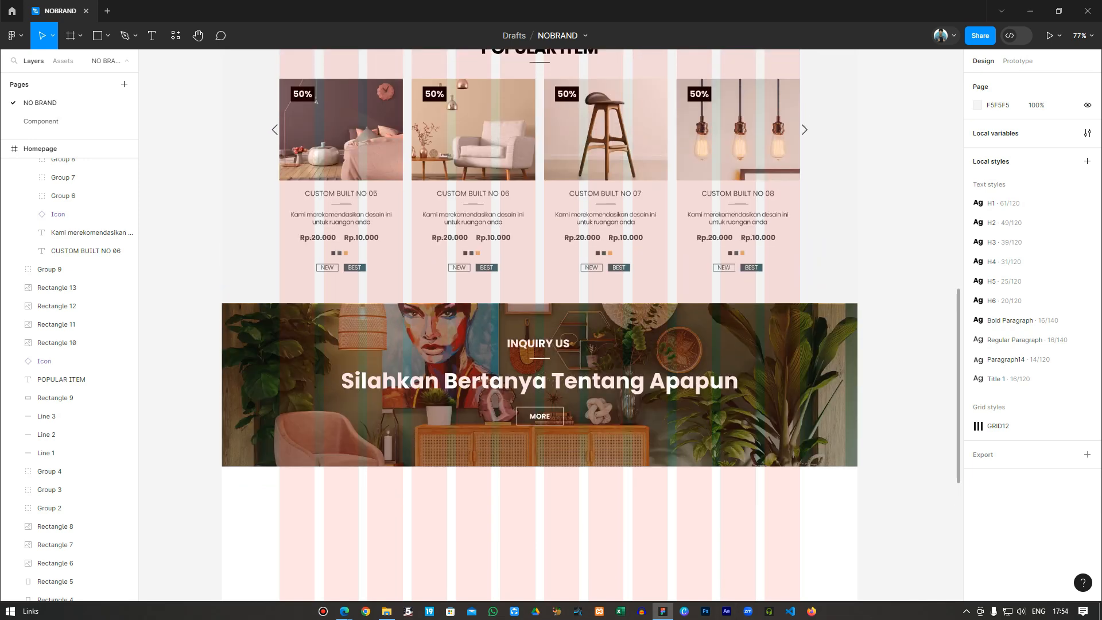
# Narrow the banner image and its overlay from both sides to the 12-column grid, about 1185 px wide, and deselect them
pyautogui.click(798, 384)
pyautogui.moveTo(858, 385); pyautogui.dragTo(800, 385)
pyautogui.click(56, 185)
pyautogui.click(56, 166)
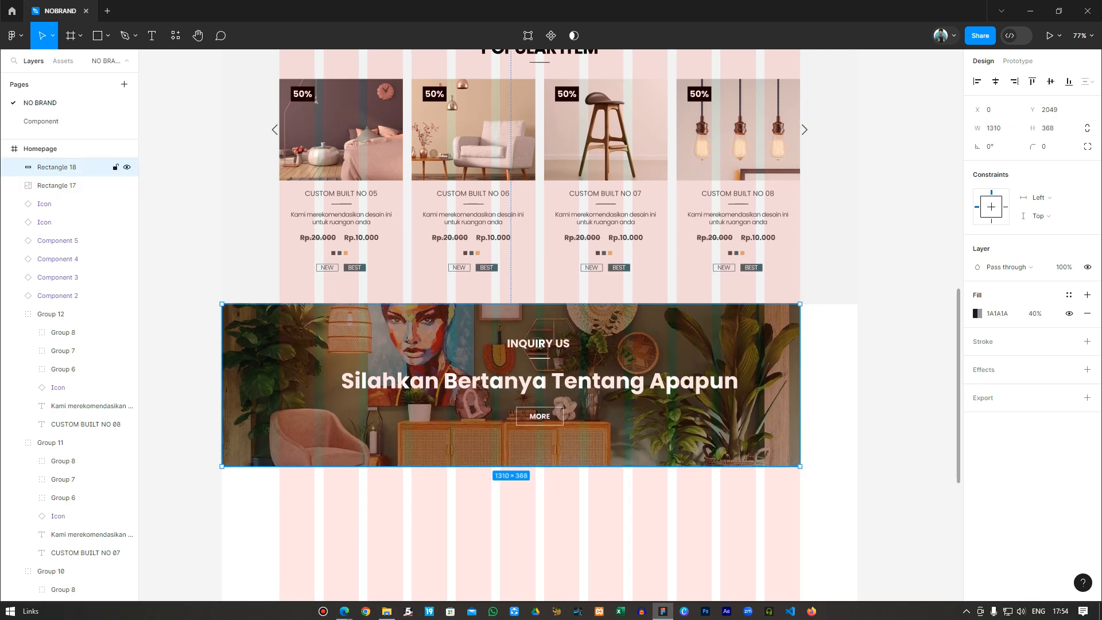
pyautogui.moveTo(222, 385); pyautogui.dragTo(278, 385)
pyautogui.click(56, 185)
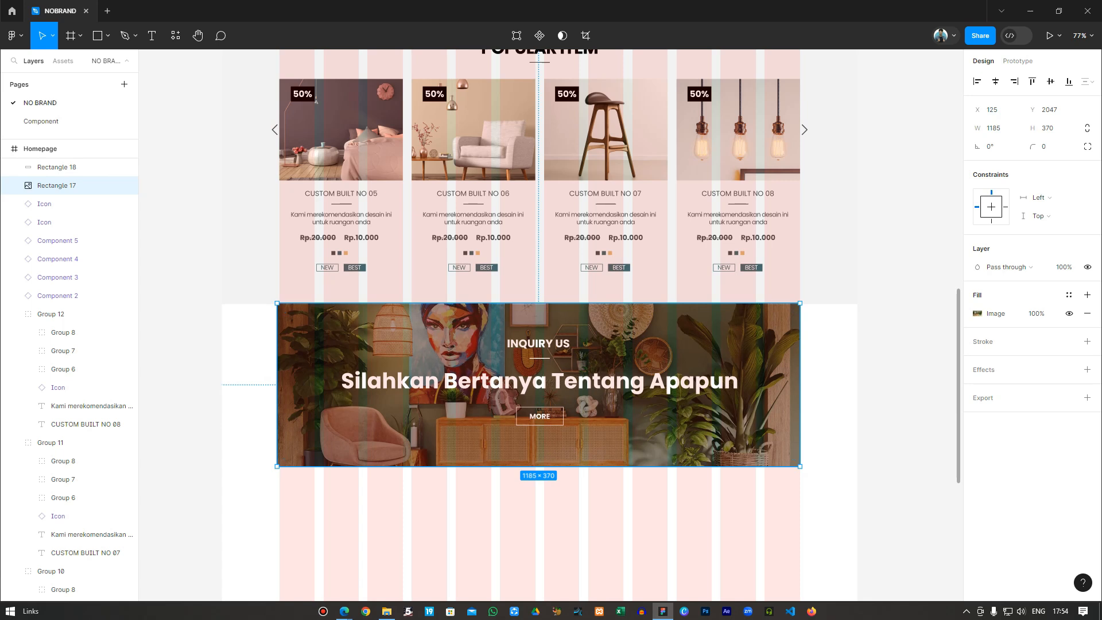
pyautogui.press('Escape')
# Hide the 12-column layout grid through the GRID12 grid style
pyautogui.scroll(1, 540, 325)
pyautogui.scroll(2, 539, 325)
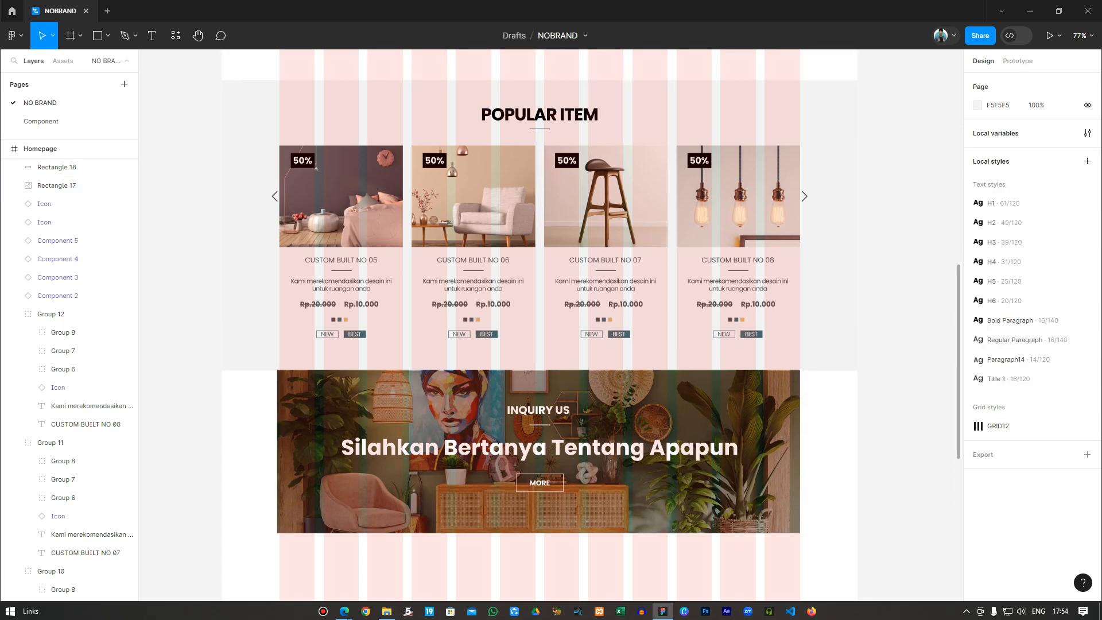
pyautogui.scroll(-1, 540, 325)
pyautogui.click(1087, 426)
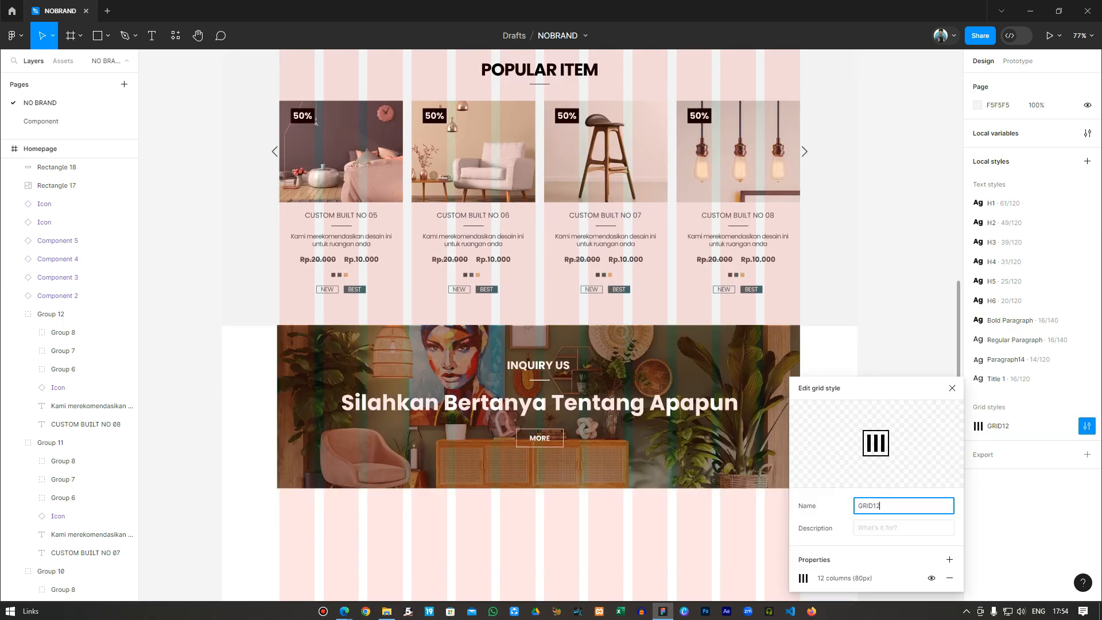
pyautogui.click(932, 578)
pyautogui.scroll(1, 327, 407)
pyautogui.scroll(3, 540, 325)
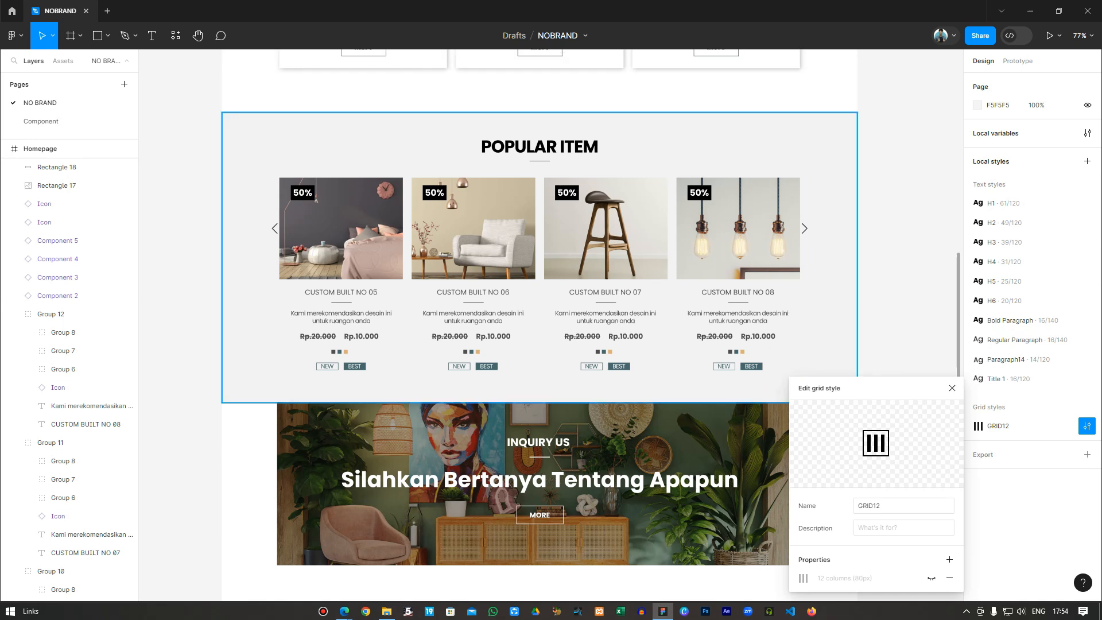
# Stretch the dark overlay of the "INQUIRY US" banner on both sides to the full page width of 1440 px
pyautogui.scroll(-1, 540, 387)
pyautogui.click(540, 391)
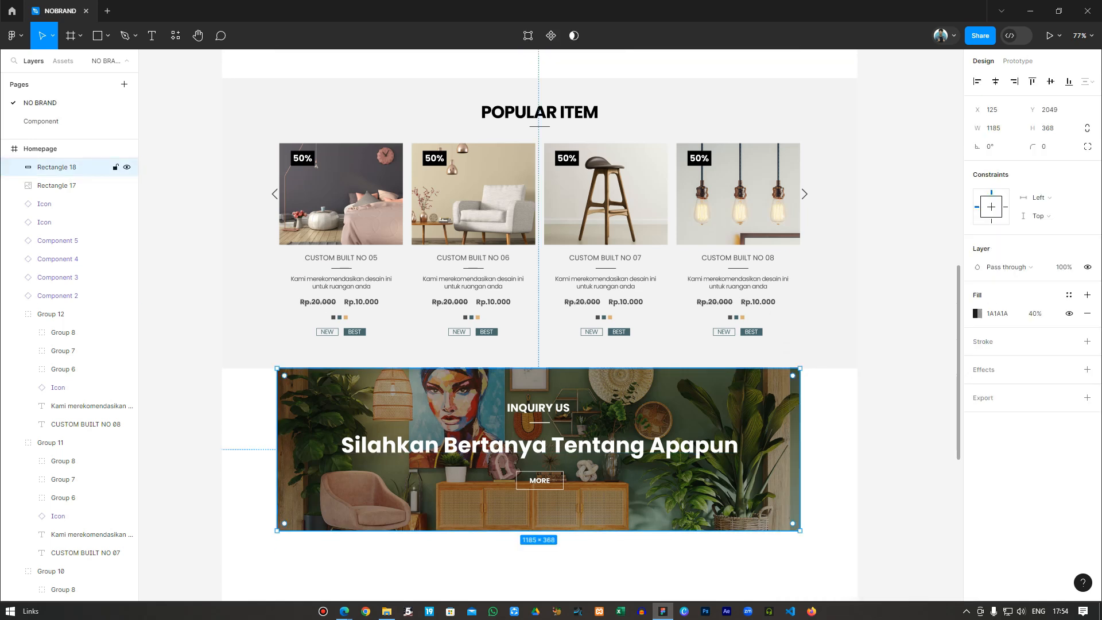
pyautogui.moveTo(277, 449); pyautogui.dragTo(222, 450)
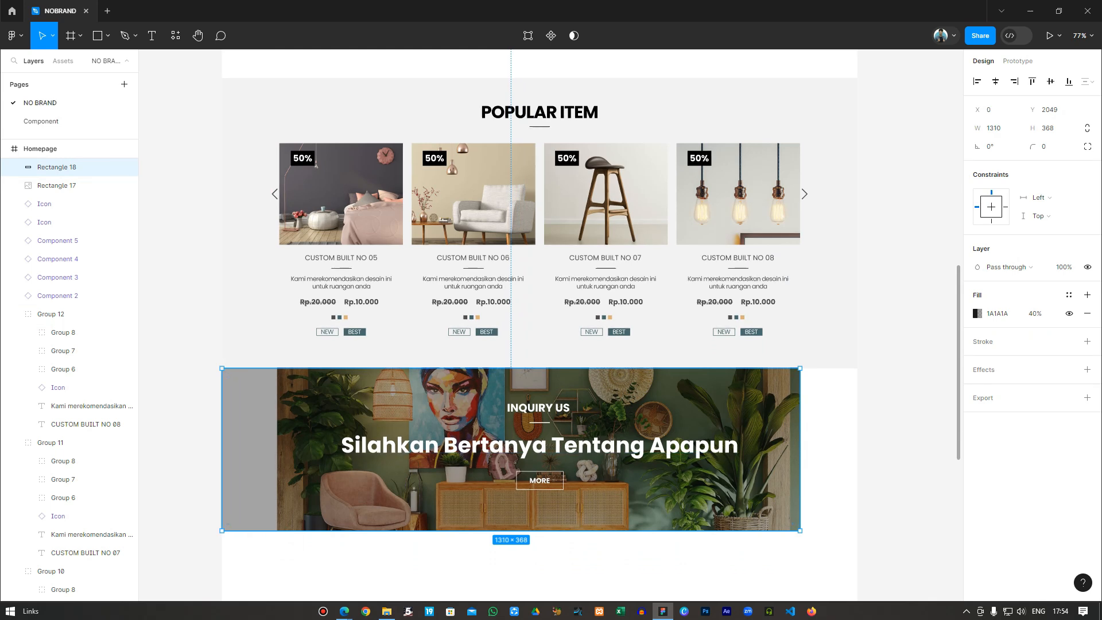
pyautogui.moveTo(799, 368); pyautogui.dragTo(857, 368)
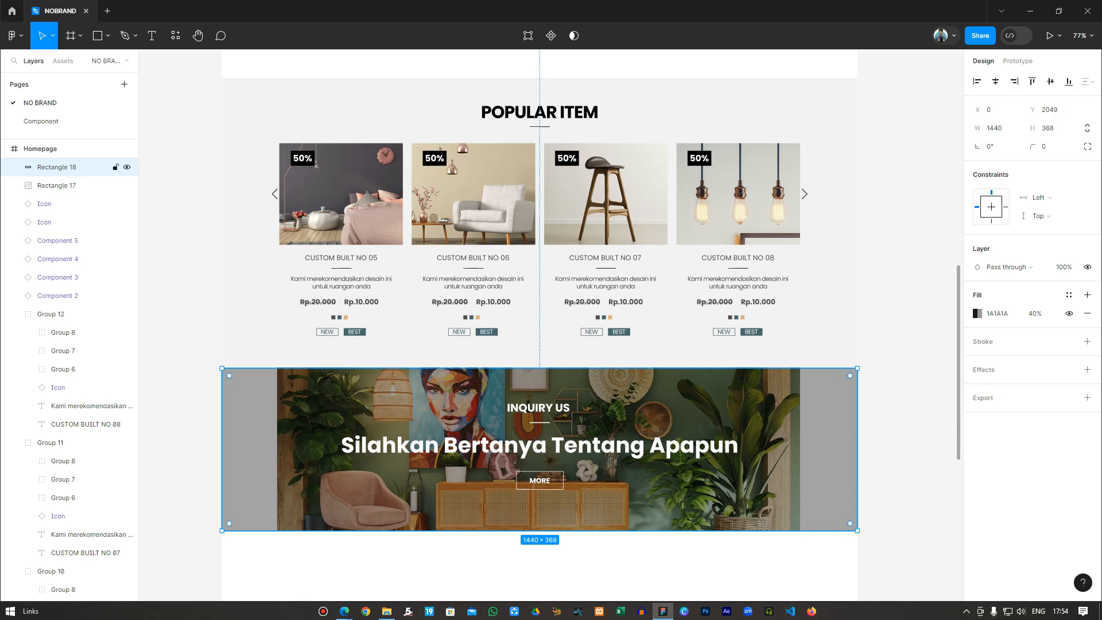
pyautogui.doubleClick(830, 432)
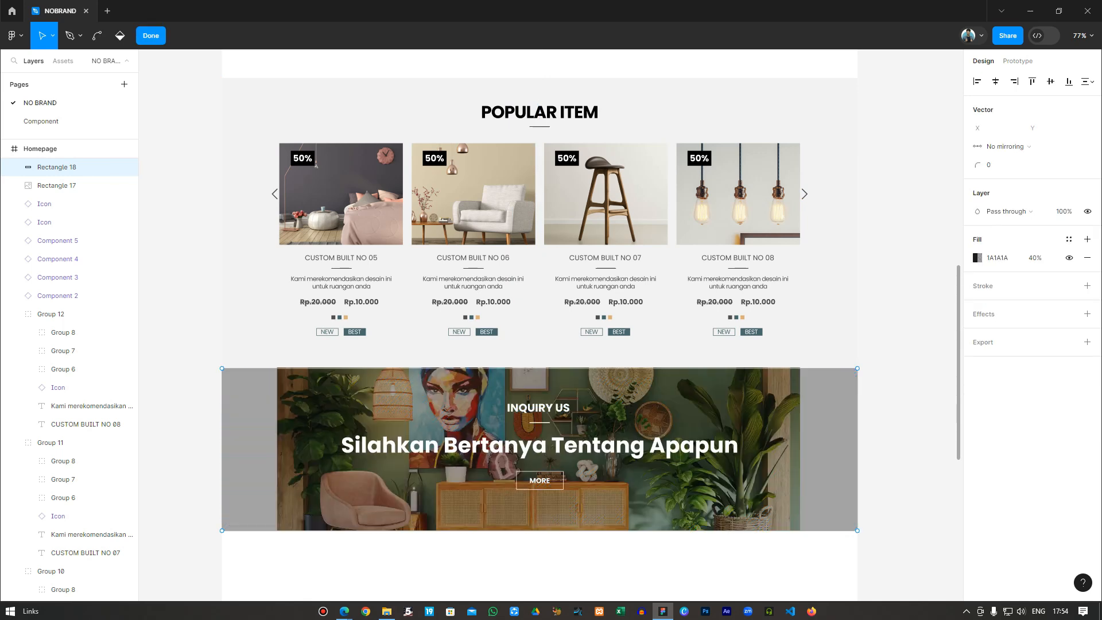
pyautogui.click(151, 36)
# Widen the banner image to the full 1440 px page width, hiding the overlay only while resizing, and deselect it
pyautogui.click(127, 167)
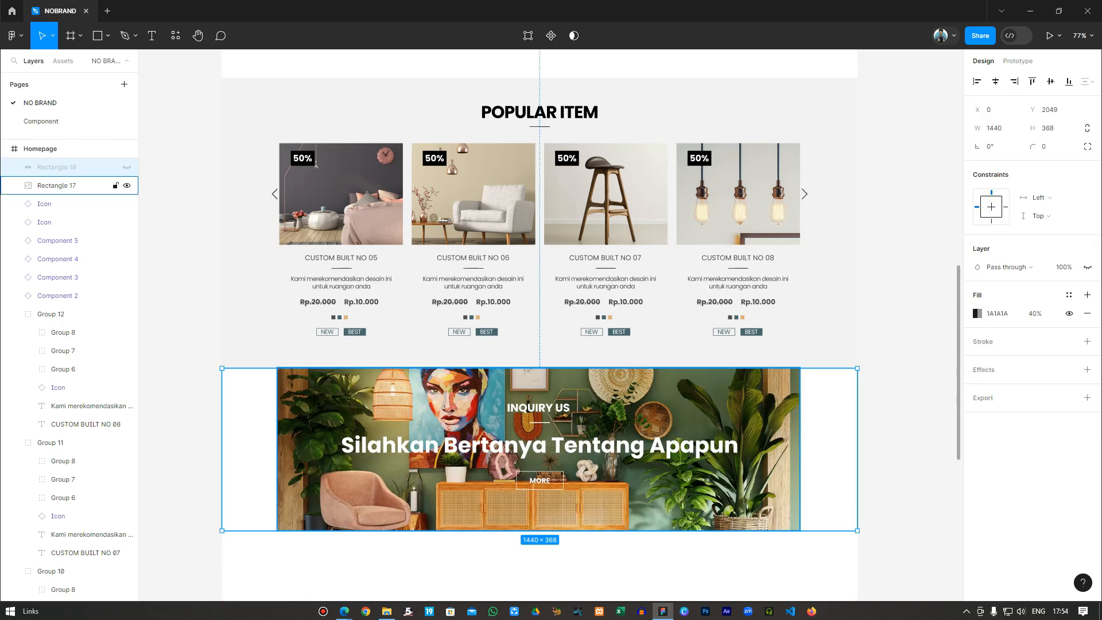
pyautogui.click(69, 186)
pyautogui.moveTo(800, 512); pyautogui.dragTo(858, 512)
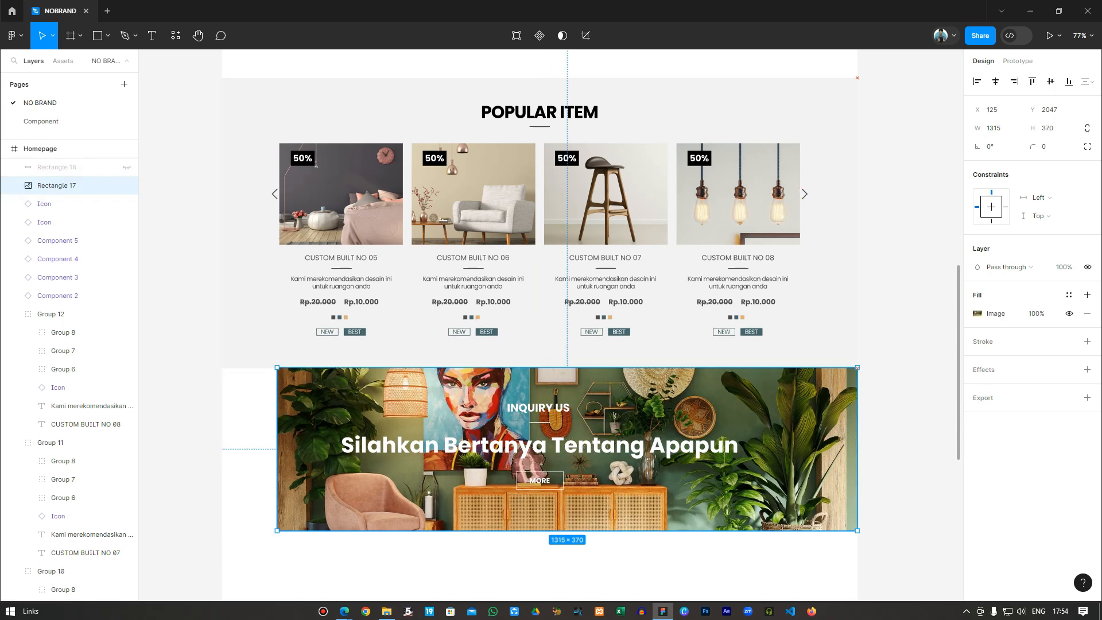
pyautogui.moveTo(278, 375); pyautogui.dragTo(222, 375)
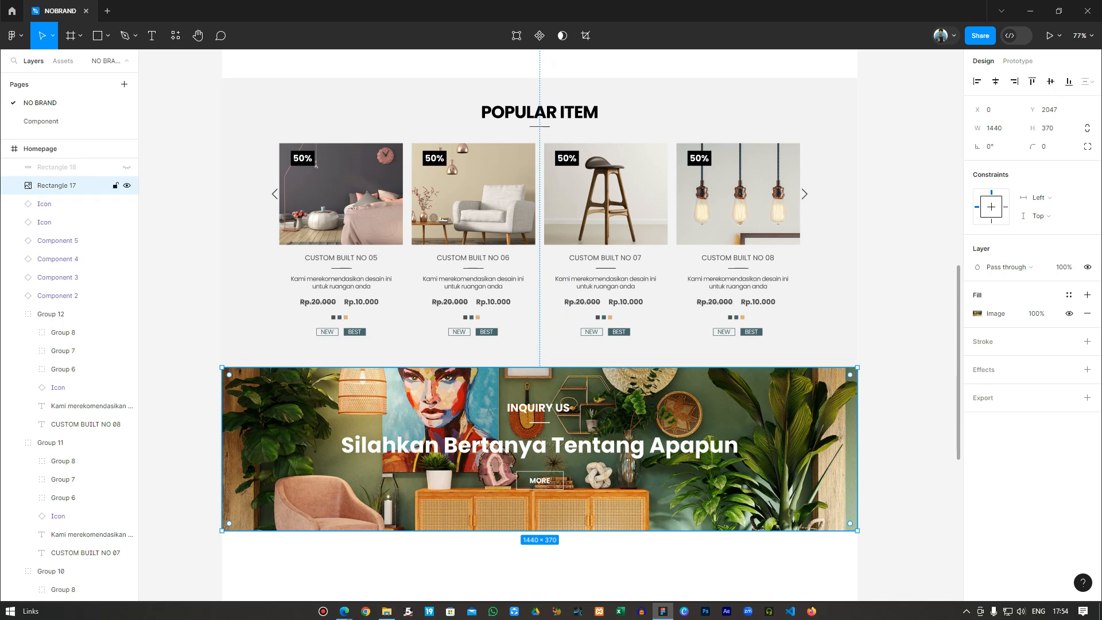
pyautogui.click(127, 167)
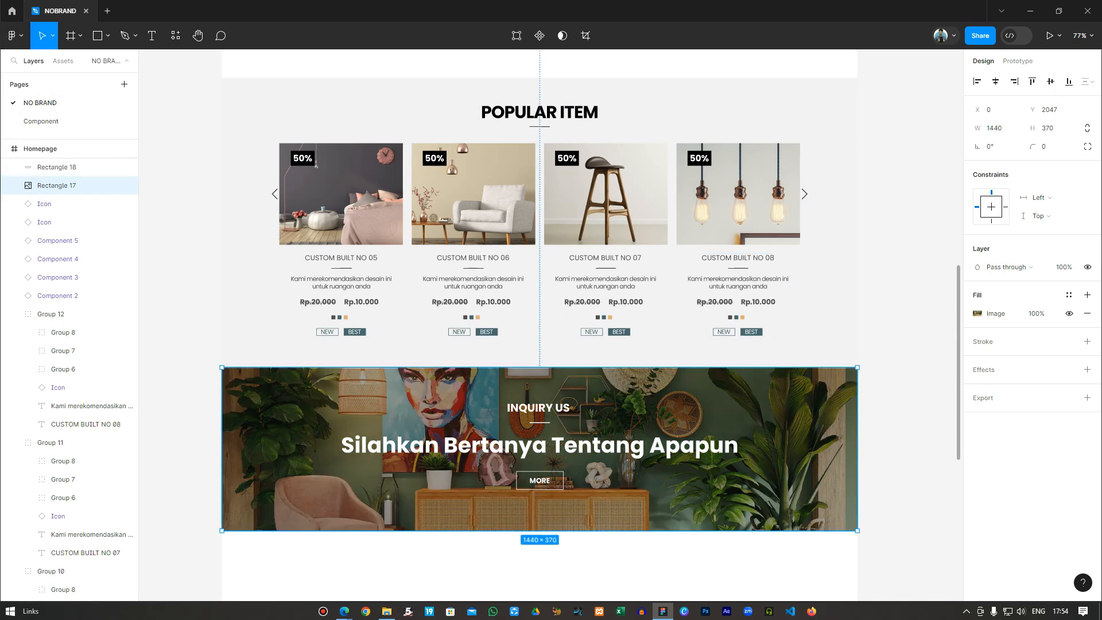
pyautogui.press('Escape')
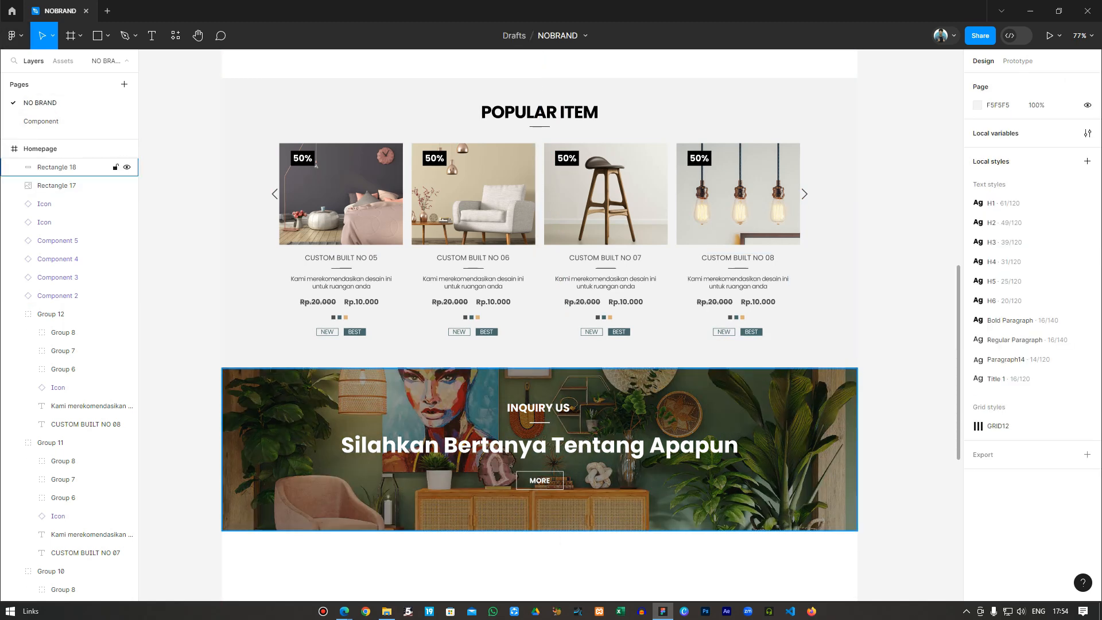
# Show the 12 columns of the GRID12 grid style again and close its settings
pyautogui.scroll(-1, 540, 287)
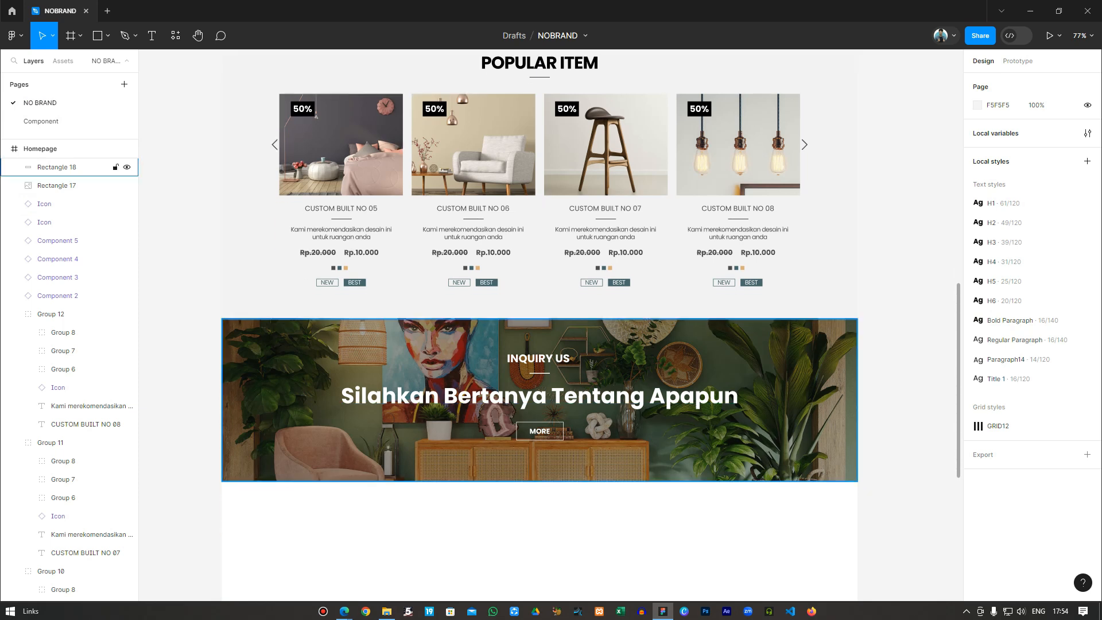
pyautogui.scroll(3, 539, 321)
pyautogui.scroll(-5, 540, 322)
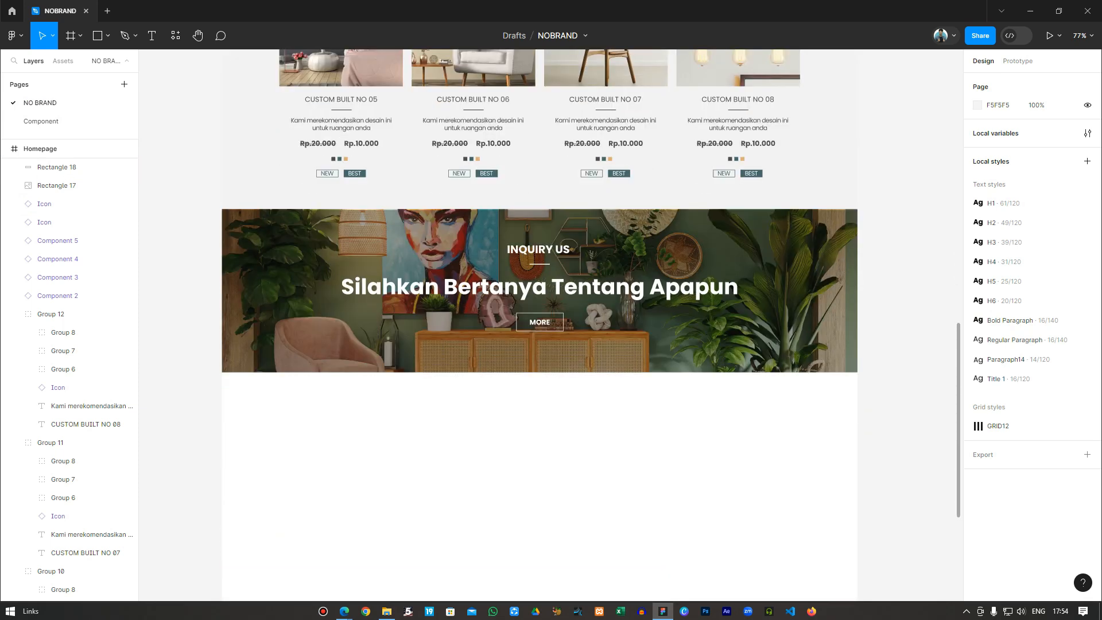
pyautogui.scroll(1, 539, 322)
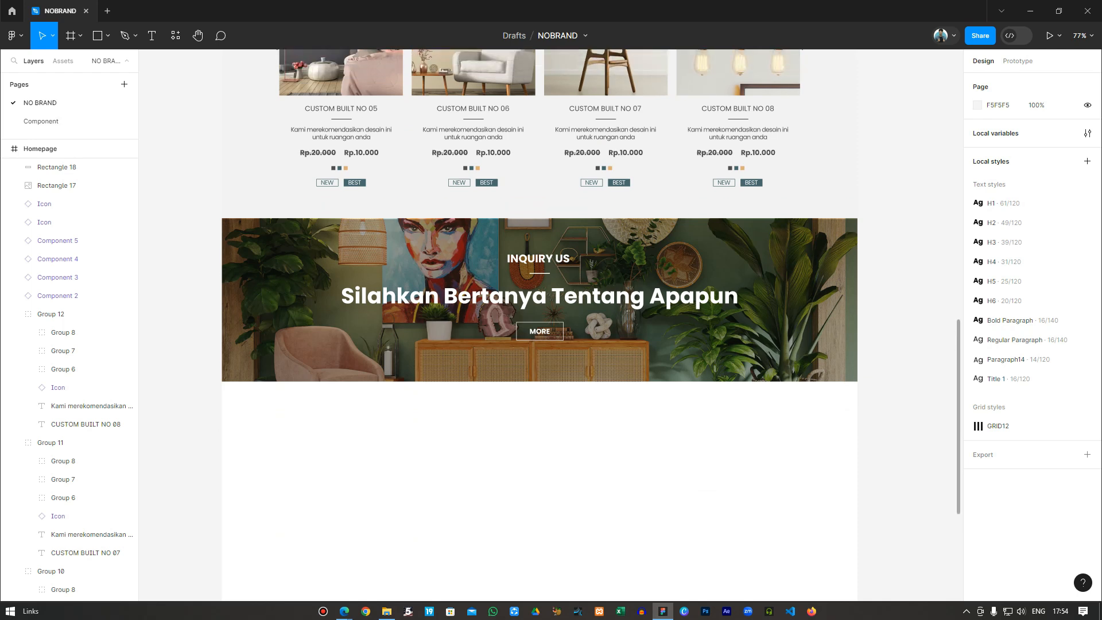
pyautogui.scroll(-1, 540, 322)
pyautogui.scroll(-1, 540, 321)
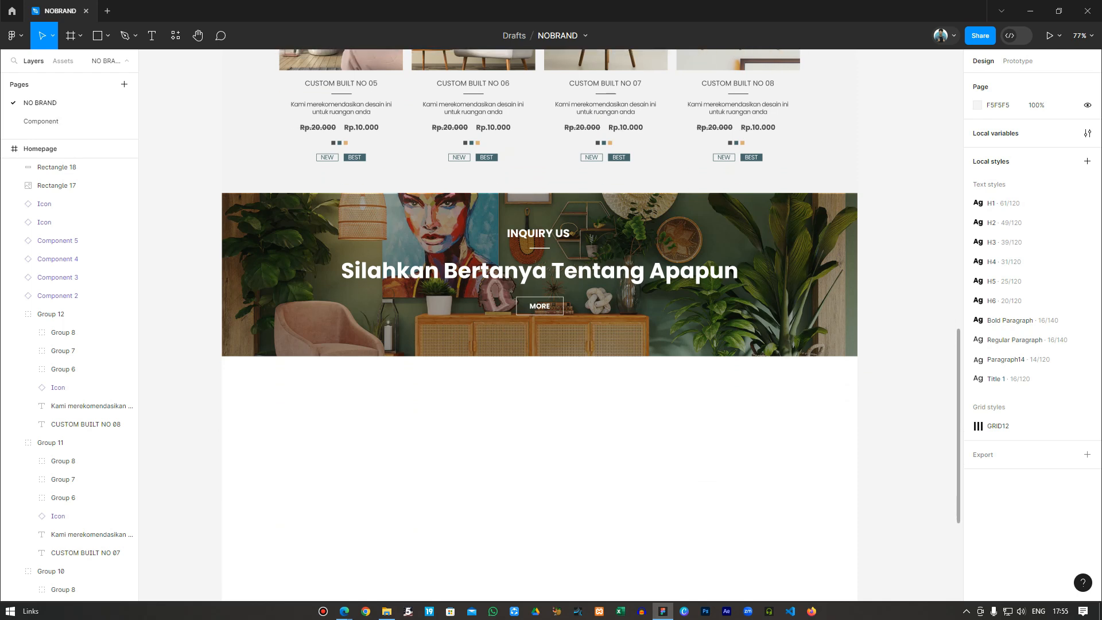
pyautogui.click(1087, 426)
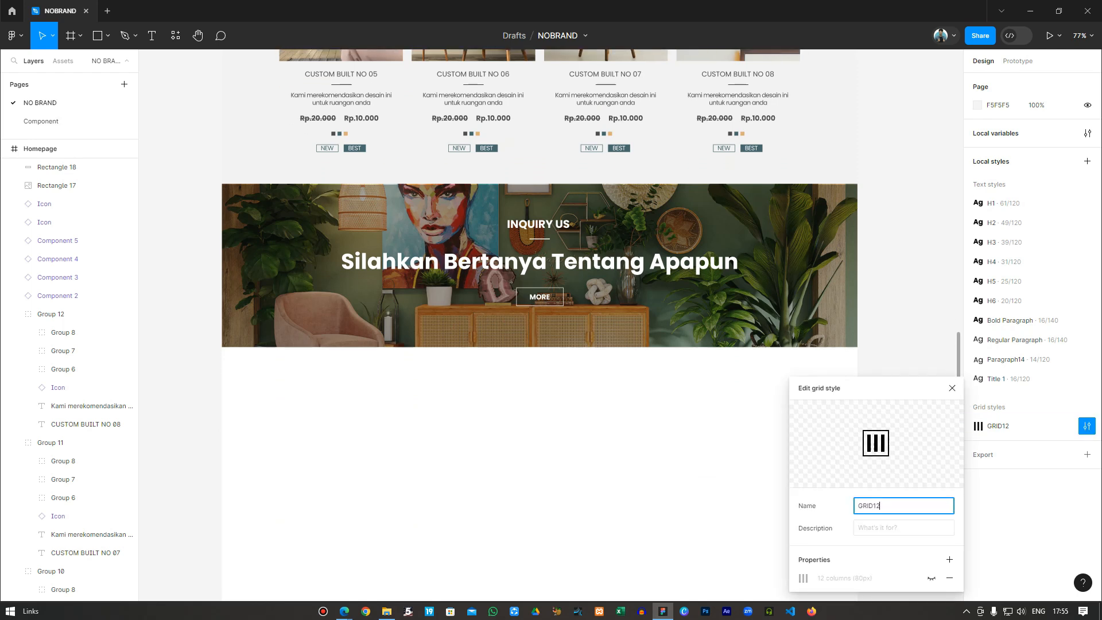
pyautogui.click(932, 578)
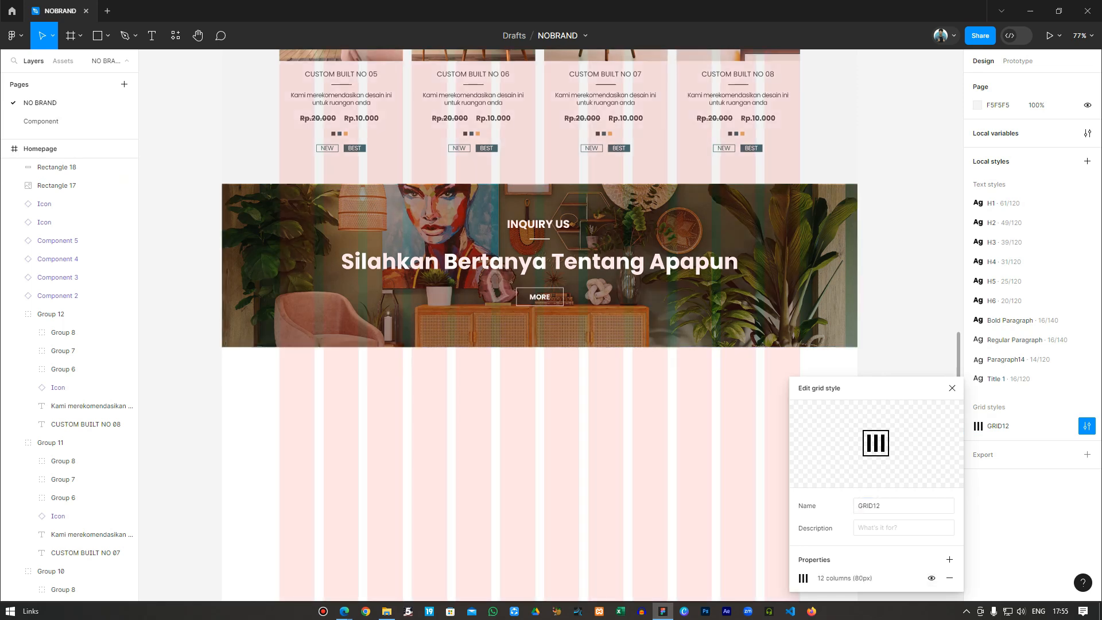
pyautogui.press('Escape')
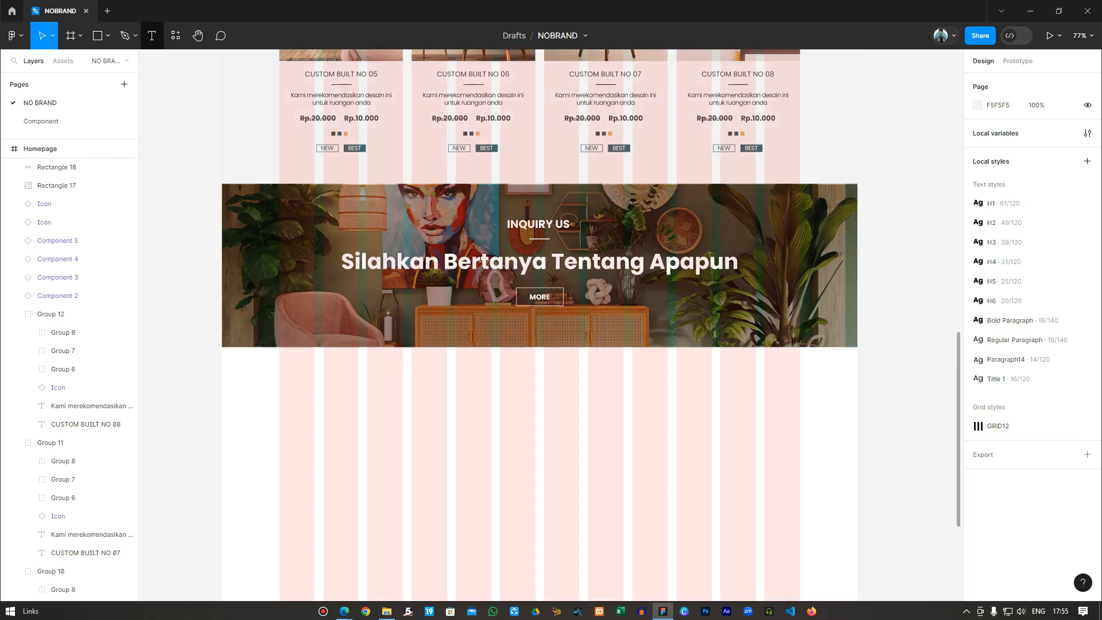
# Add a "GALERY" heading in the H3 style below the "INQUIRY US" banner and centre it horizontally on the page
pyautogui.press('t')
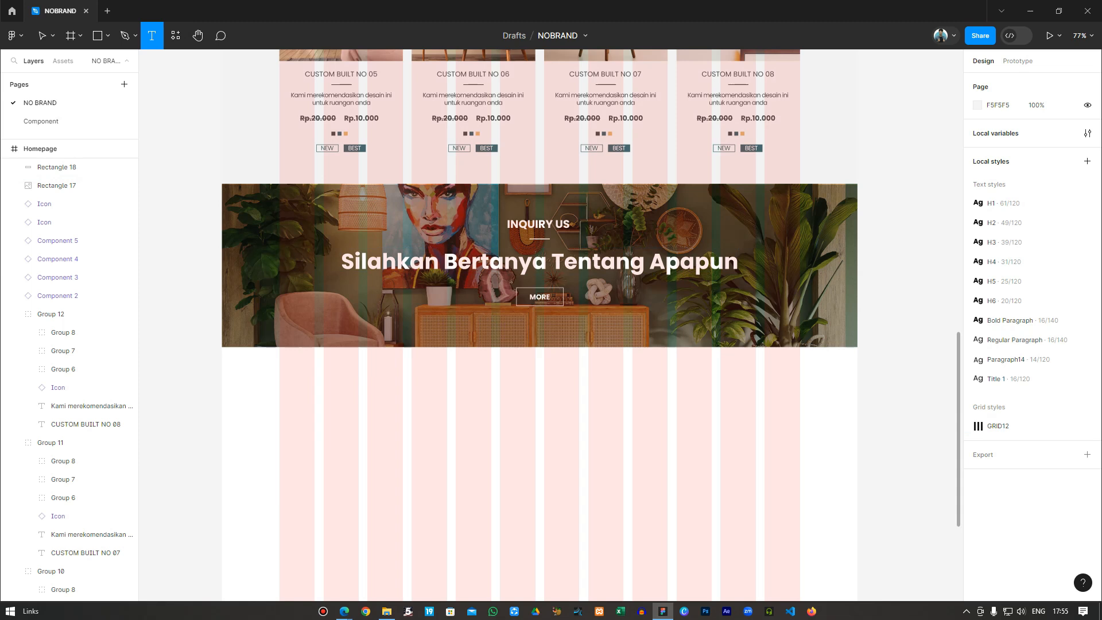
pyautogui.click(452, 408)
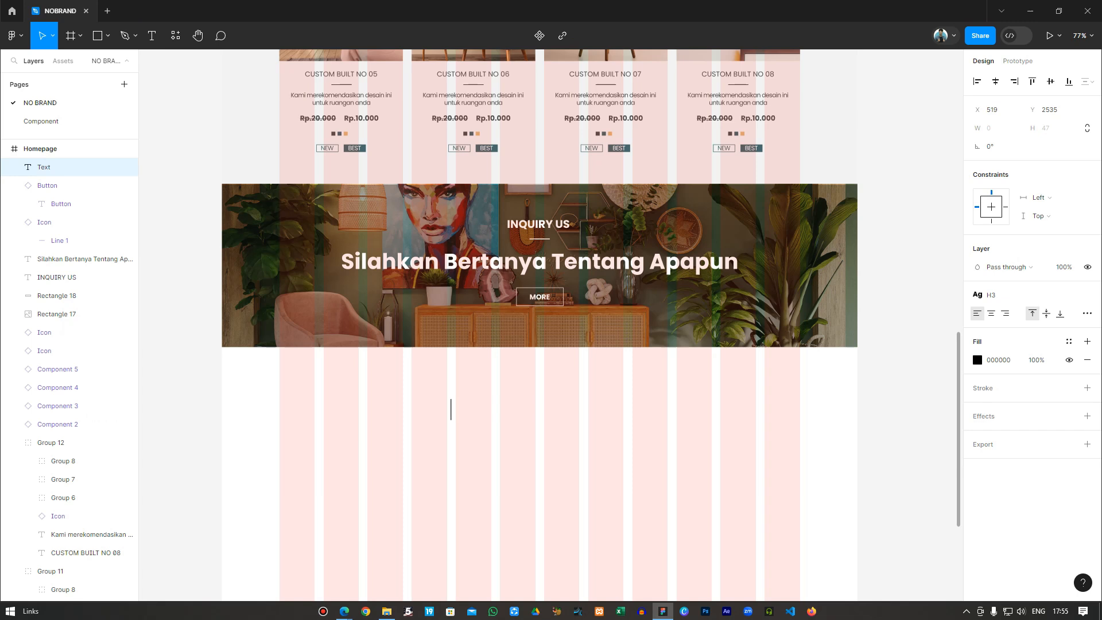
pyautogui.write('GALERY')
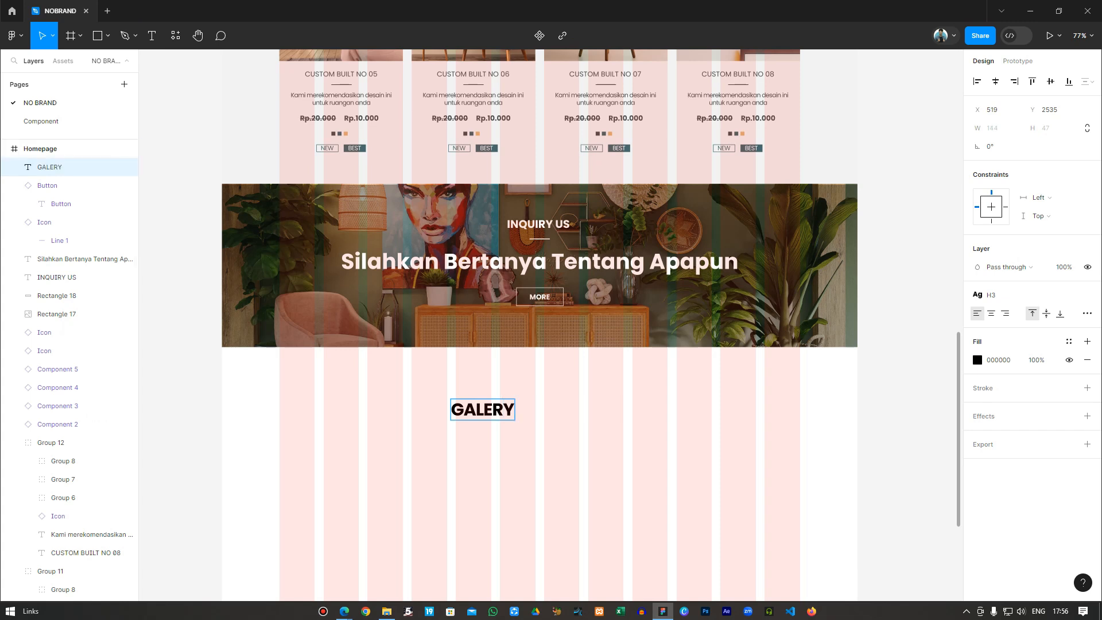
pyautogui.press('Escape')
pyautogui.click(996, 81)
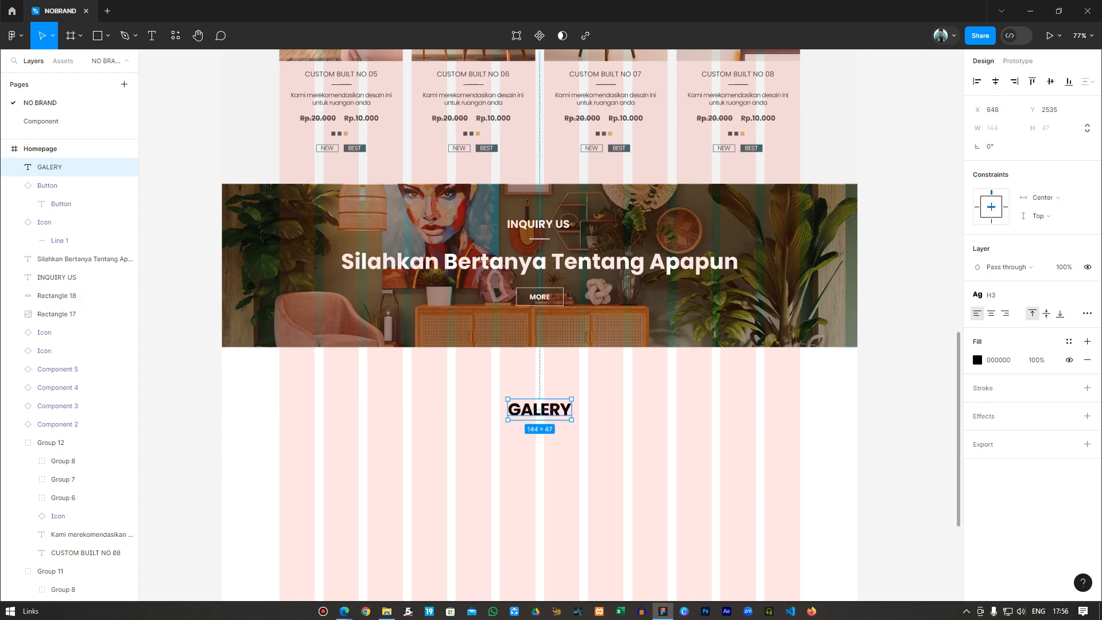
# Set the vertical spacing between the banner overlay and the "GALERY" heading to 100 px and deselect them
pyautogui.keyDown('shift'); pyautogui.click(86, 296); pyautogui.keyUp('shift')
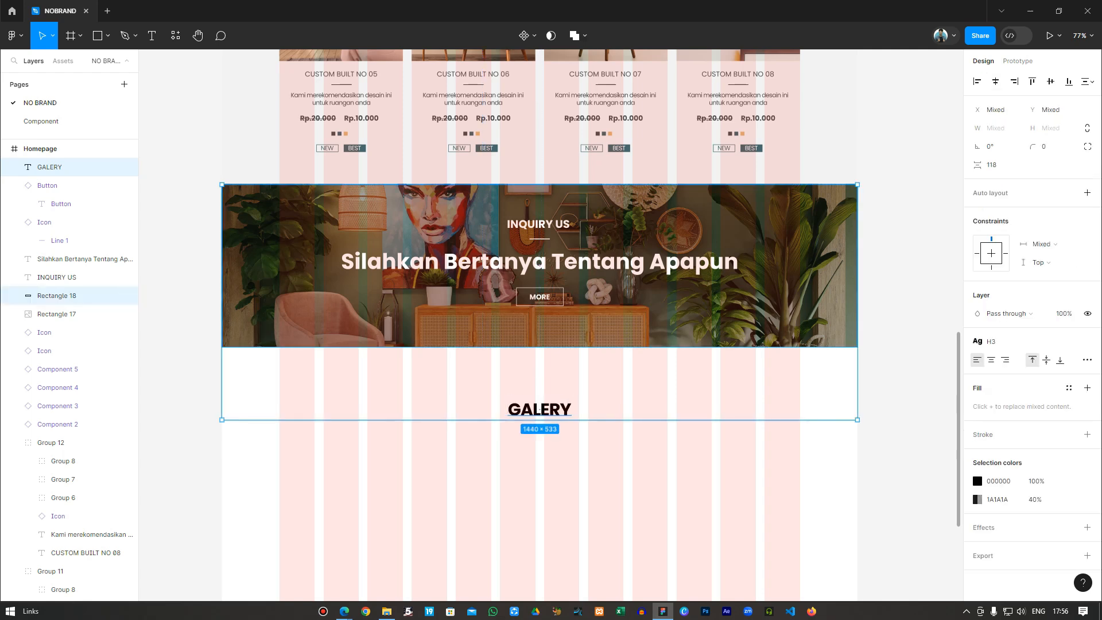
pyautogui.click(993, 165)
pyautogui.write('100')
pyautogui.press('Return')
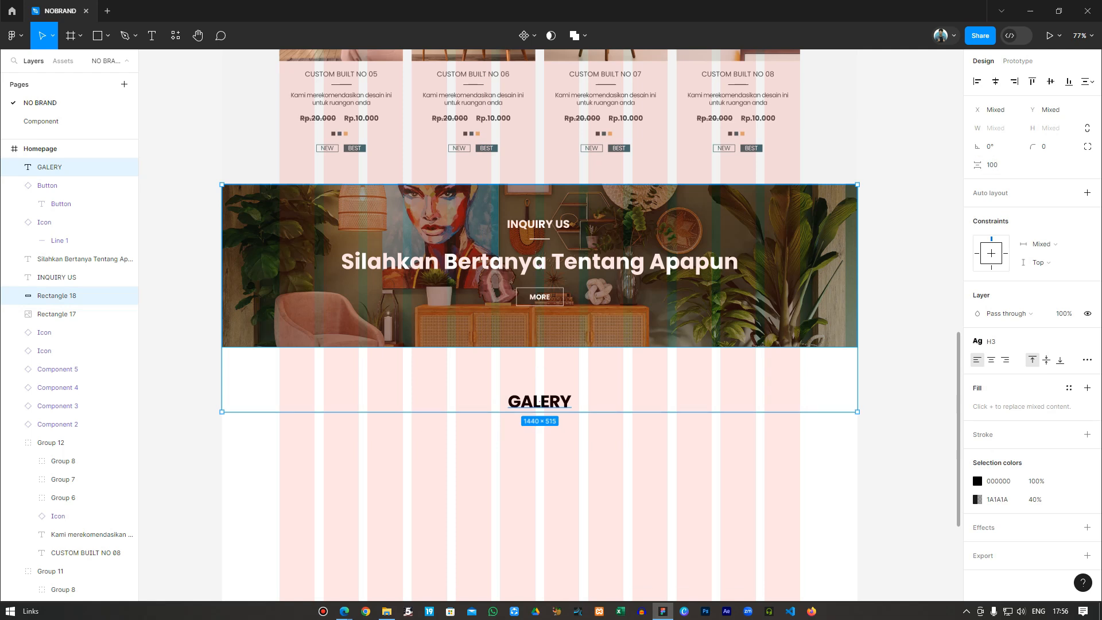
pyautogui.press('Escape')
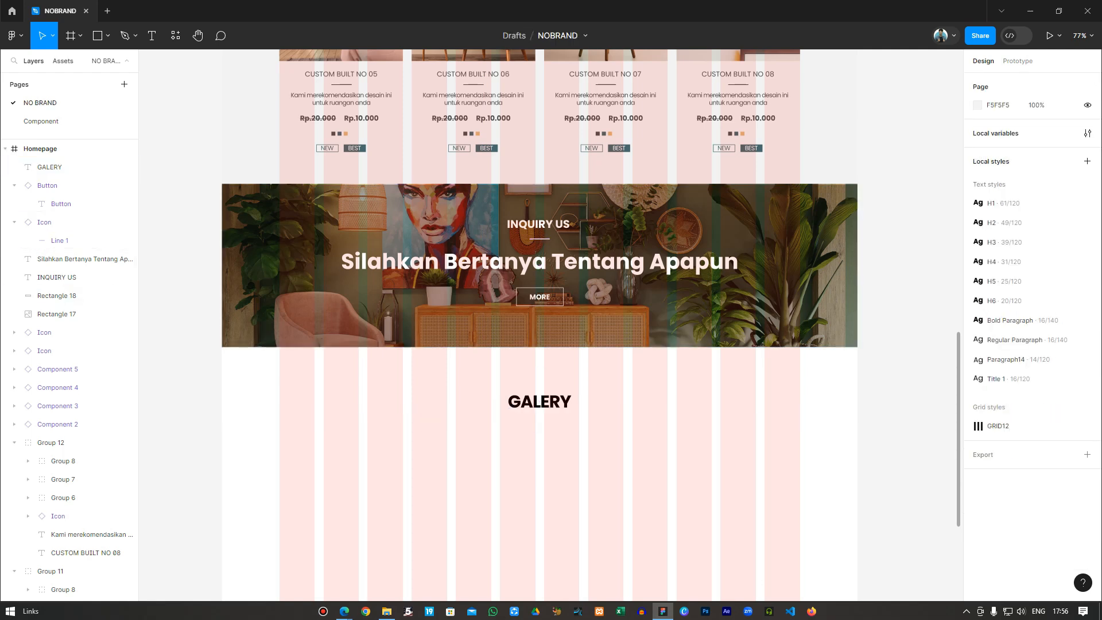
# Place an instance of the Icon component below the "GALERY" heading and switch it to the Line variant
pyautogui.click(63, 61)
pyautogui.moveTo(102, 266); pyautogui.dragTo(545, 423)
pyautogui.click(1051, 230)
pyautogui.press('Down')
pyautogui.press('Down')
pyautogui.press('Down')
pyautogui.press('Down')
pyautogui.press('Return')
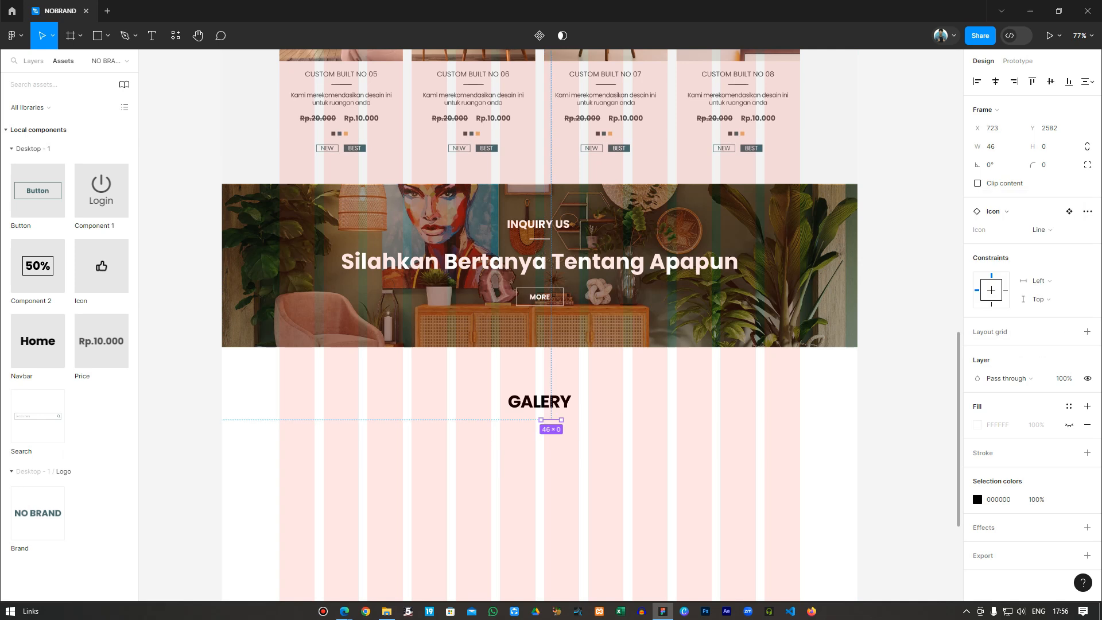
# Centre the line horizontally on the page and set its spacing below the "GALERY" heading to 15 px
pyautogui.click(996, 81)
pyautogui.keyDown('shift'); pyautogui.click(540, 401); pyautogui.keyUp('shift')
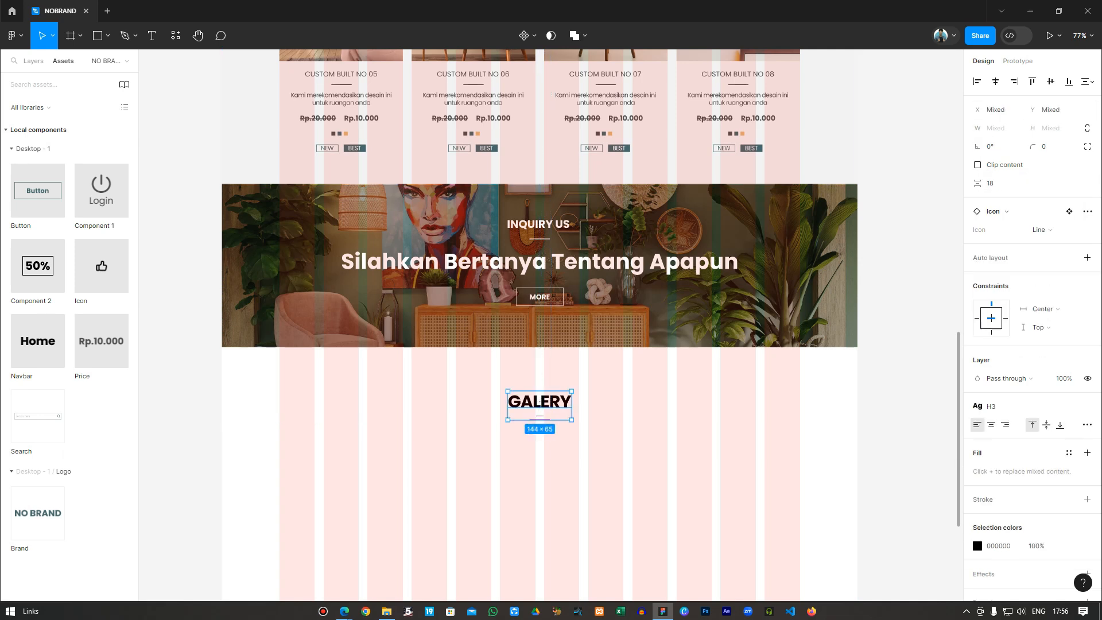
pyautogui.click(996, 184)
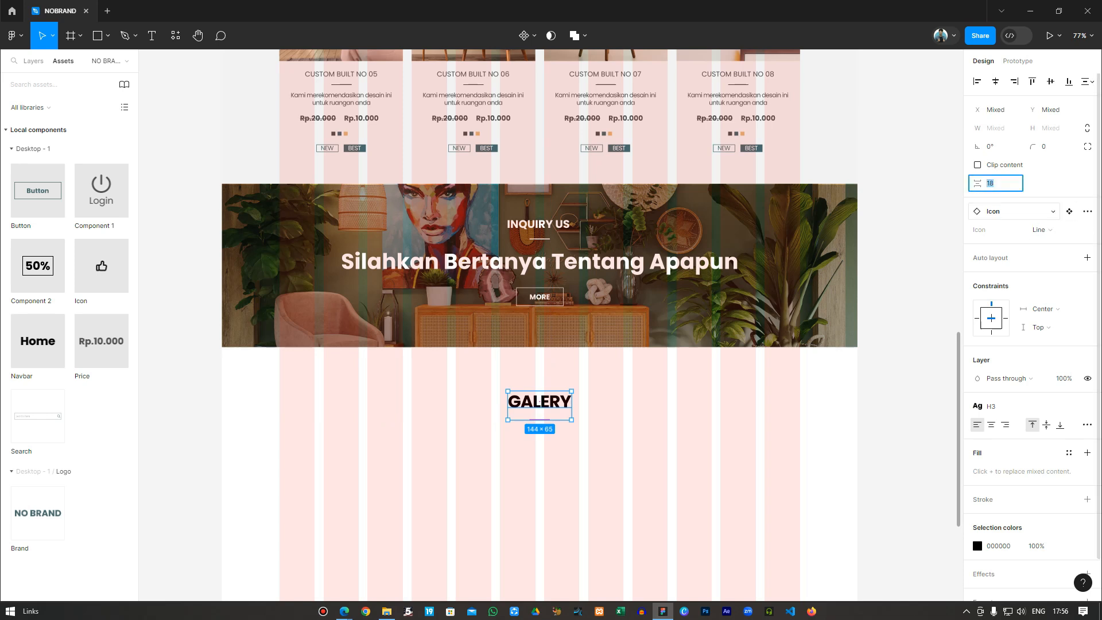
pyautogui.write('15')
pyautogui.press('Return')
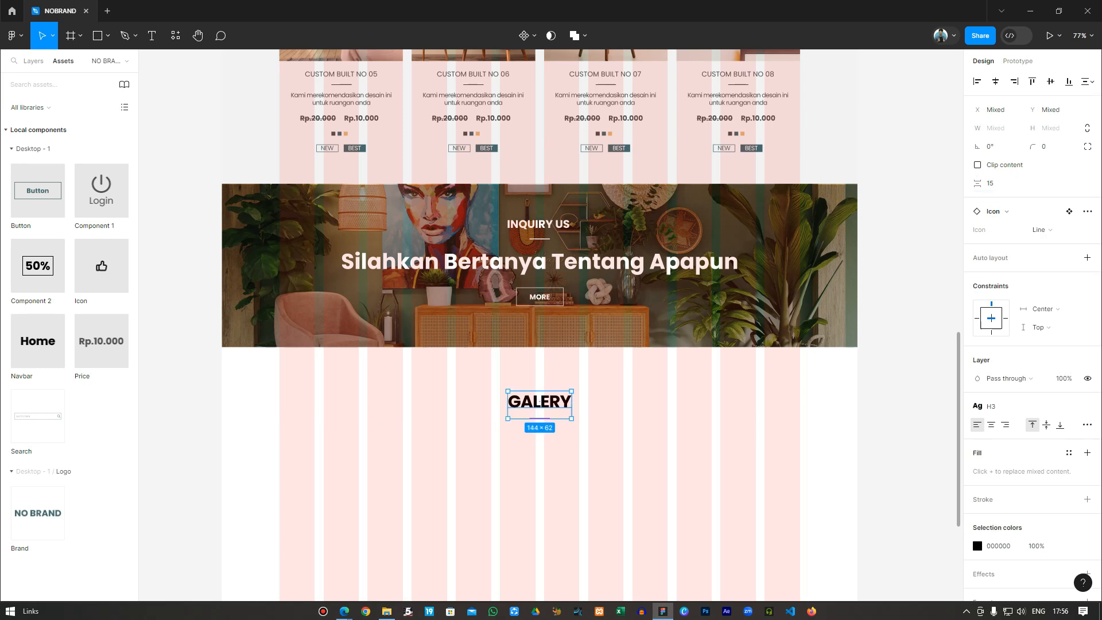
pyautogui.press('Escape')
# Draw a rectangle about 380 × 491 px below the "GALERY" heading, spanning the first four grid columns
pyautogui.scroll(-3, 540, 287)
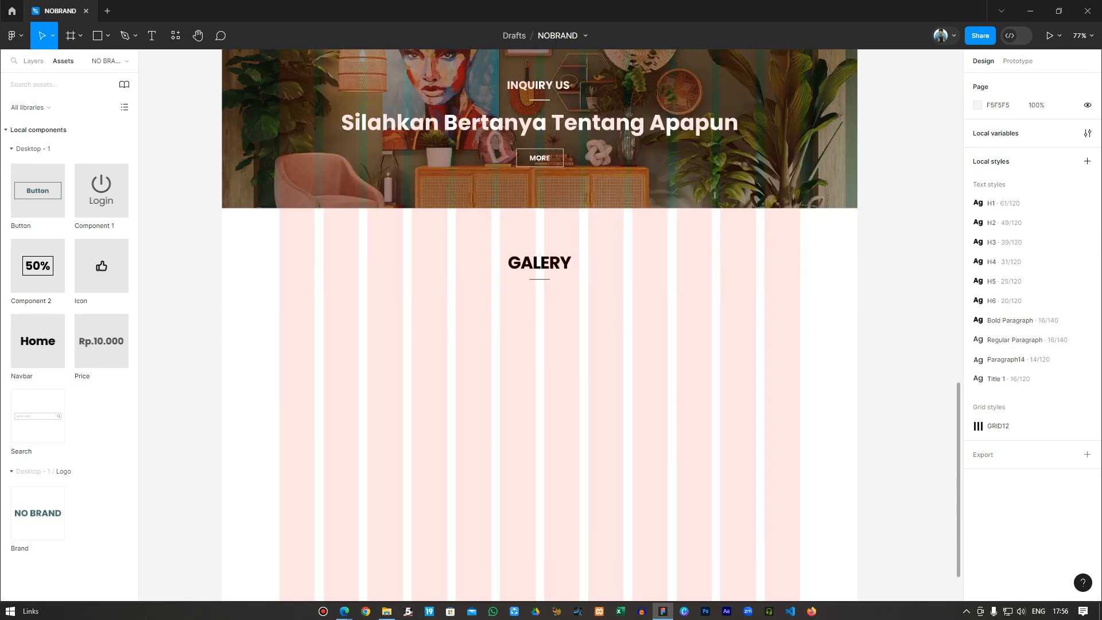
pyautogui.scroll(1, 539, 287)
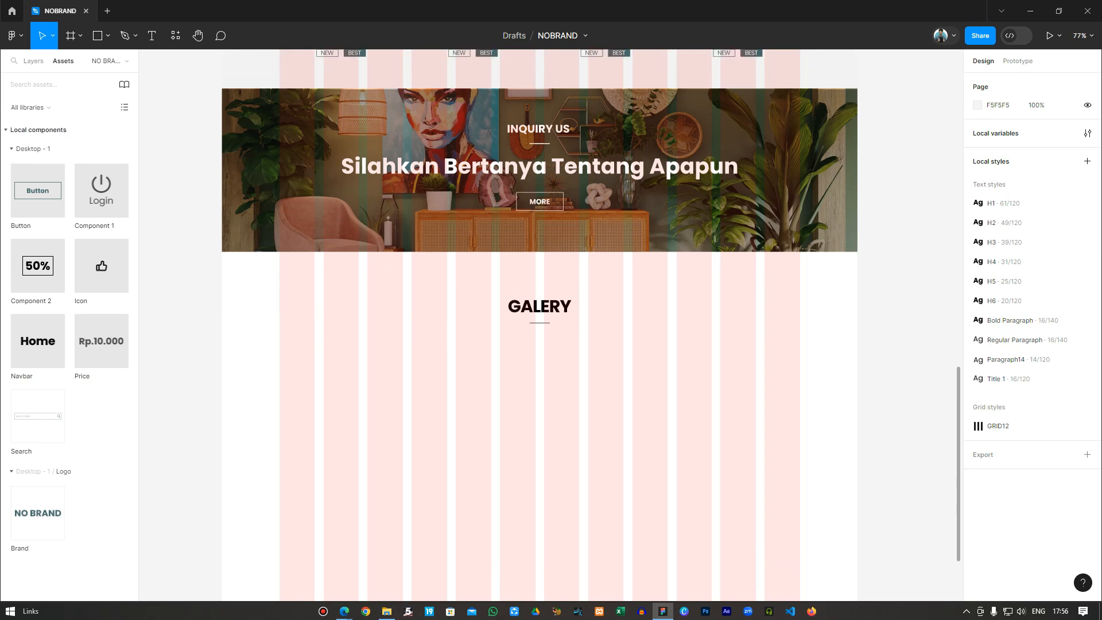
pyautogui.scroll(-1, 540, 287)
pyautogui.click(107, 36)
pyautogui.click(107, 63)
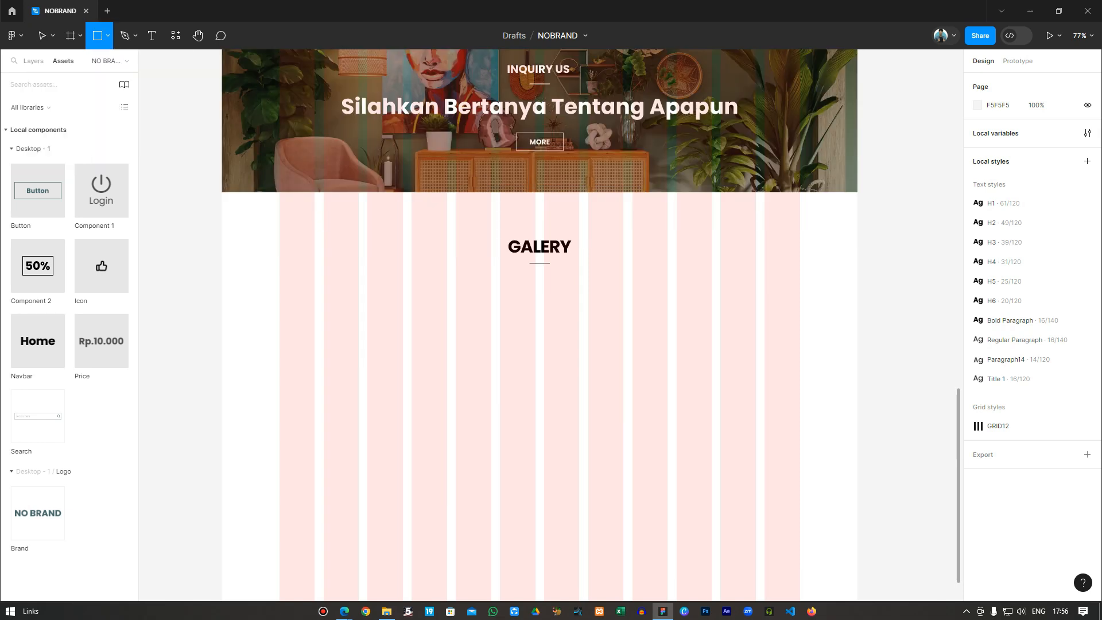
pyautogui.moveTo(280, 289)
pyautogui.mouseDown()
pyautogui.moveTo(339, 350)
pyautogui.moveTo(387, 362)
pyautogui.moveTo(448, 455)
pyautogui.moveTo(447, 526)
pyautogui.moveTo(448, 493)
pyautogui.moveTo(447, 506)
pyautogui.mouseUp()
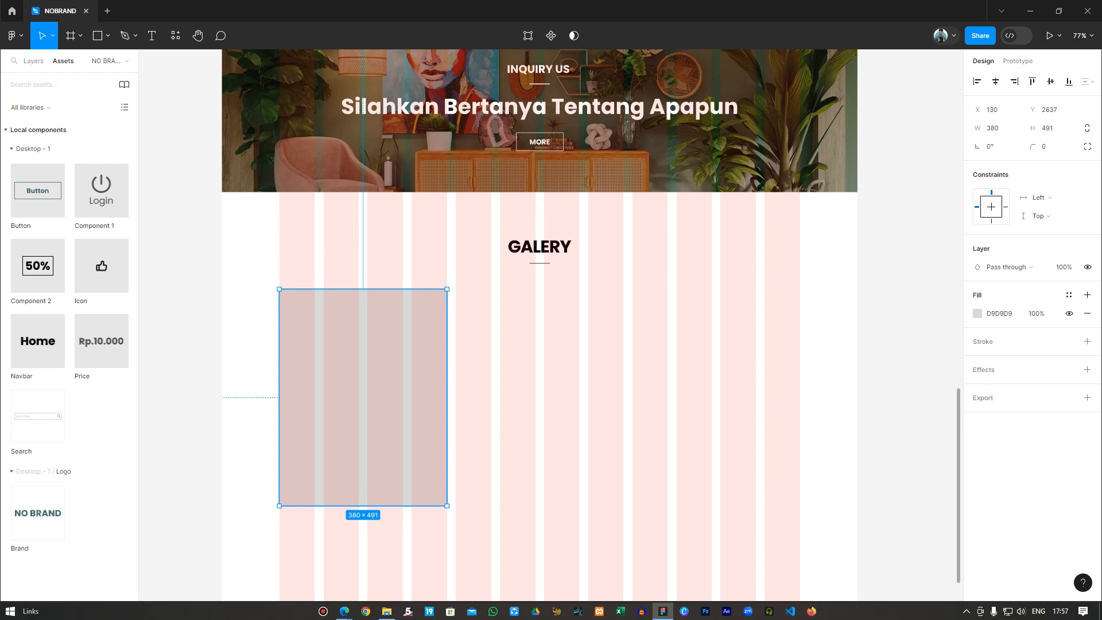
pyautogui.scroll(-2, 447, 506)
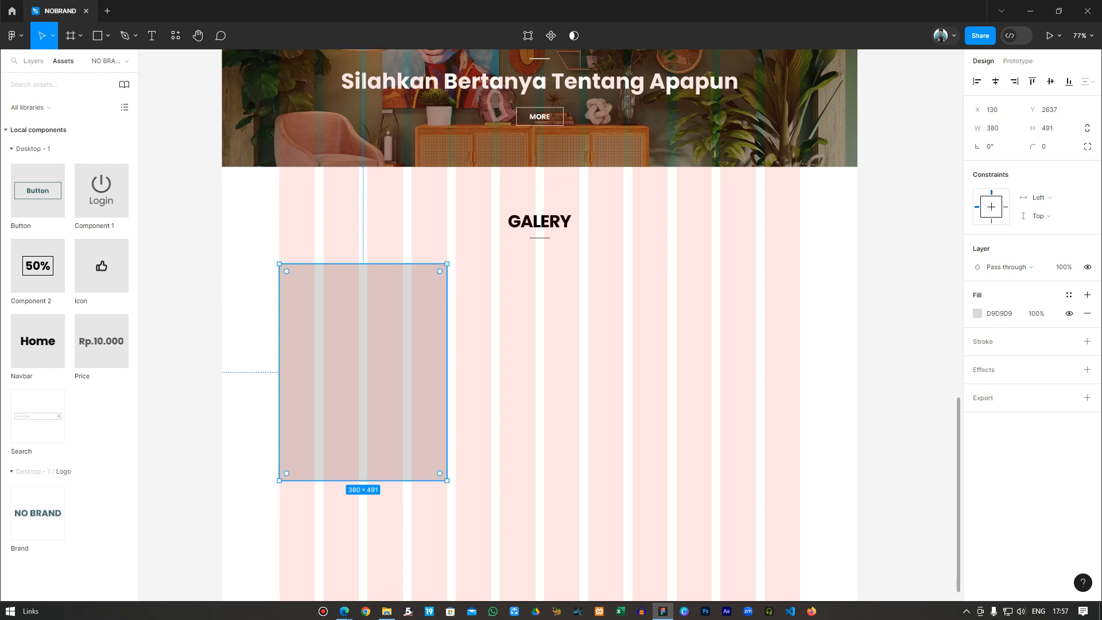